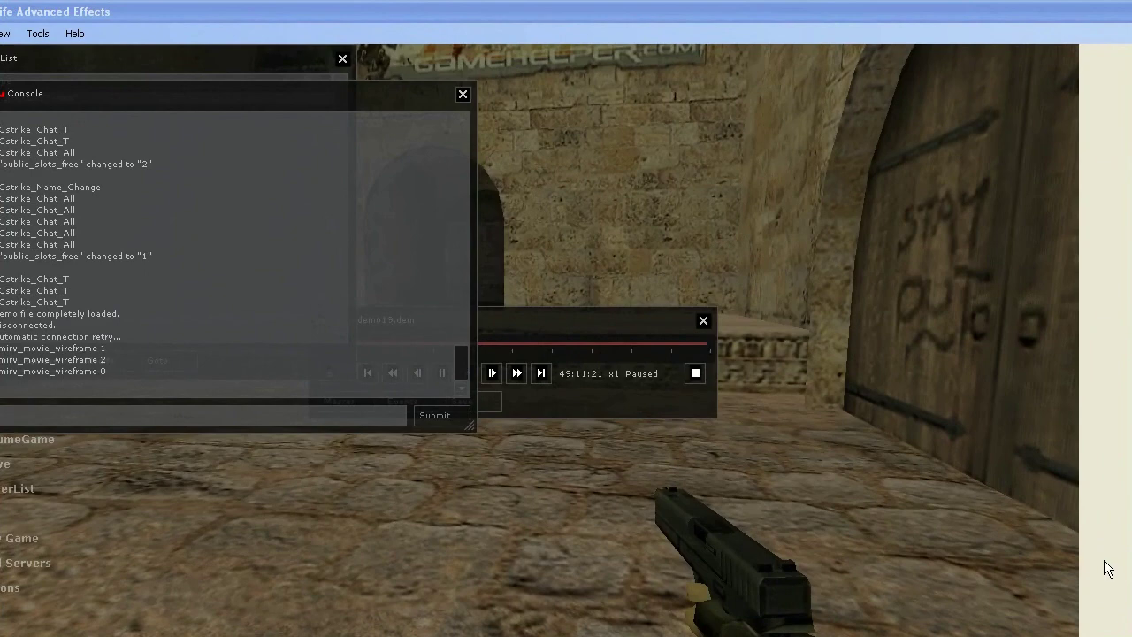
Run mirv_movie_fps 100 and mirv_movie_wireframe 2 in the game console.
click(642, 543)
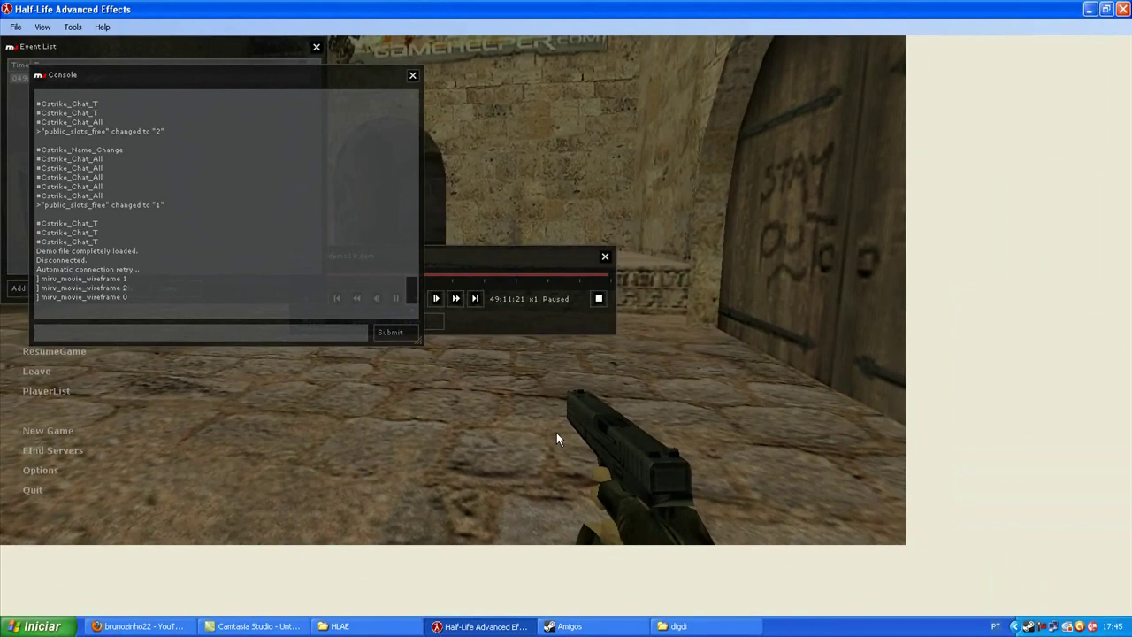
text(mirv_)
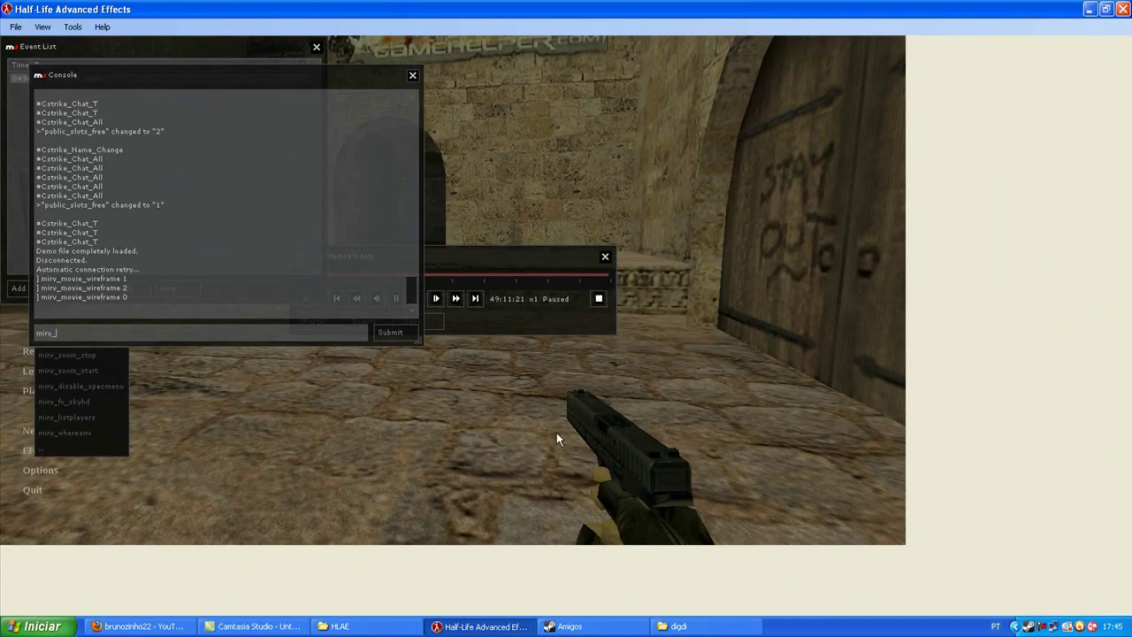
text(movie)
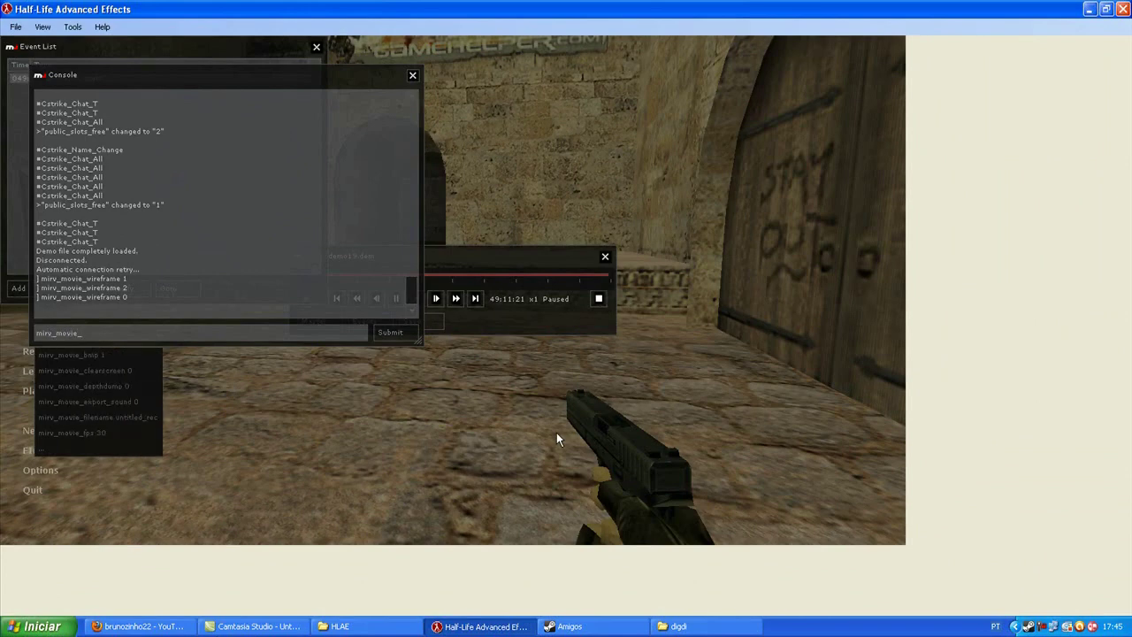
text(_fps)
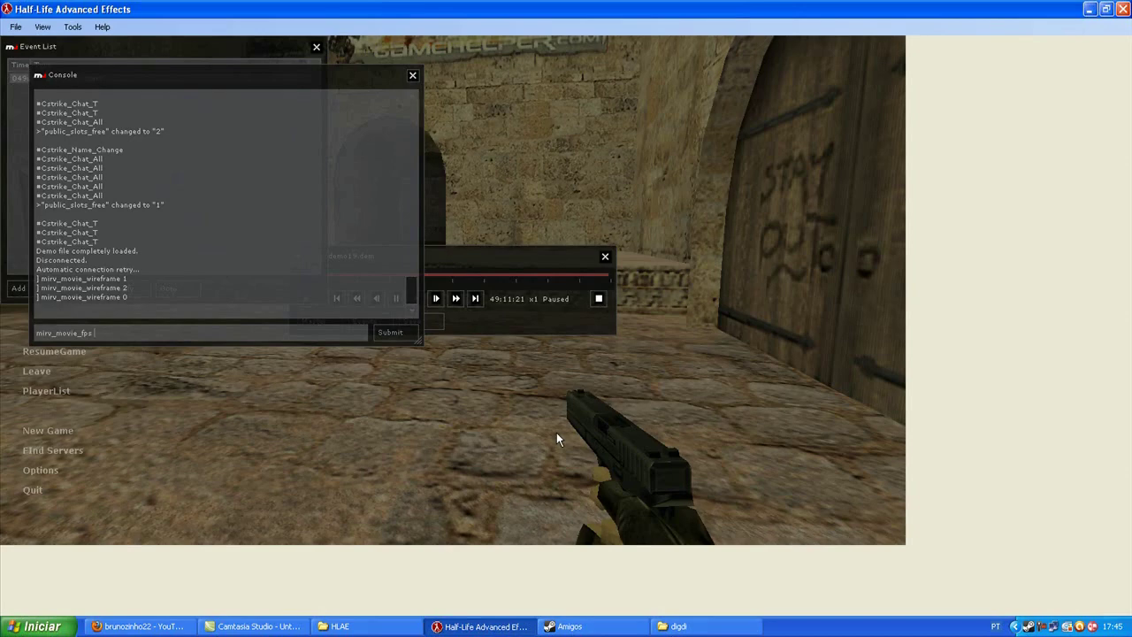
text( 100)
key(Return)
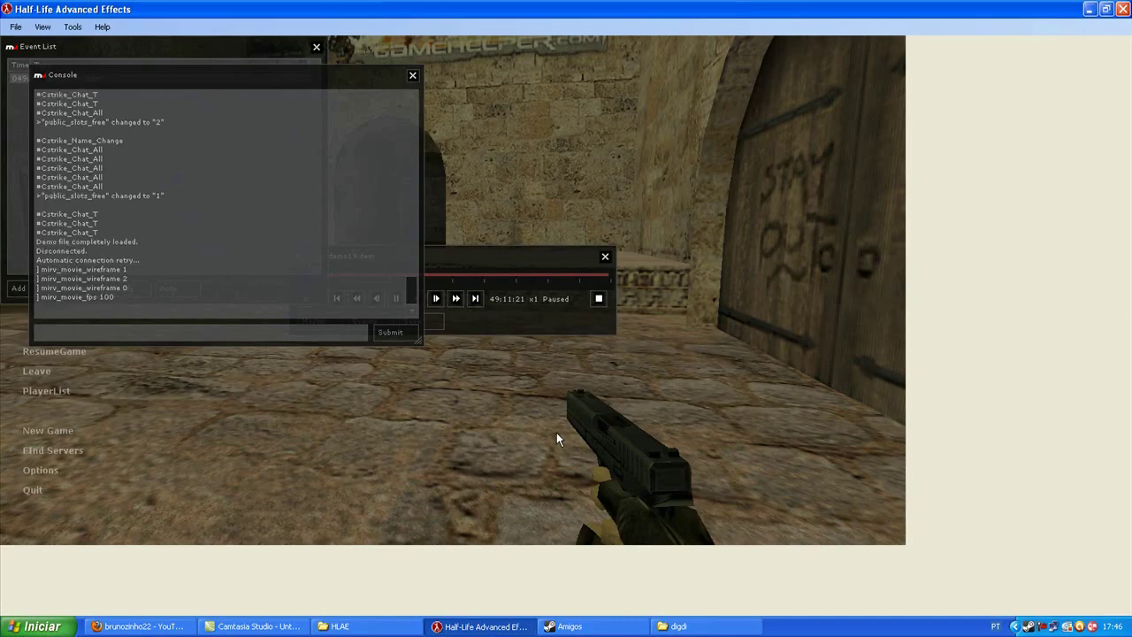
text(mirv_m)
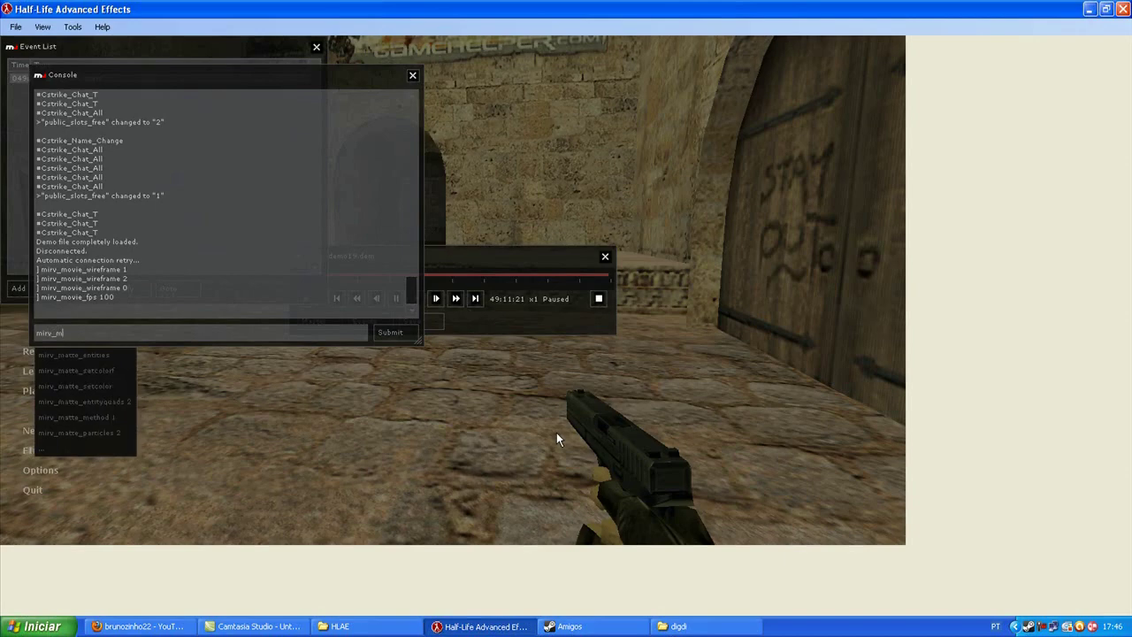
text(ovie_wire)
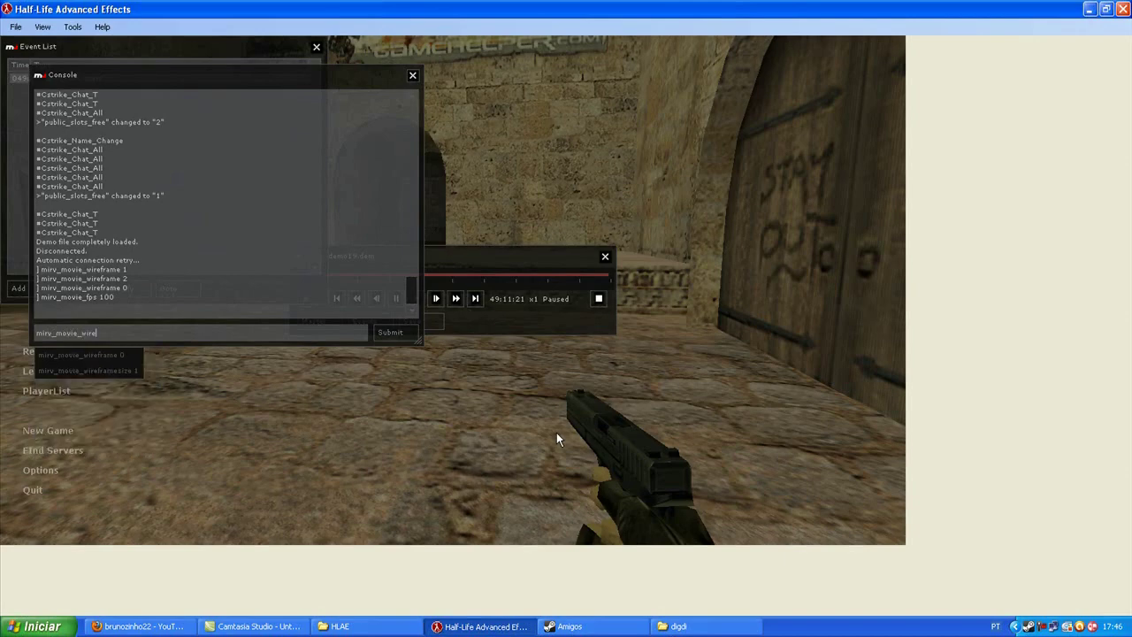
text(frame 2)
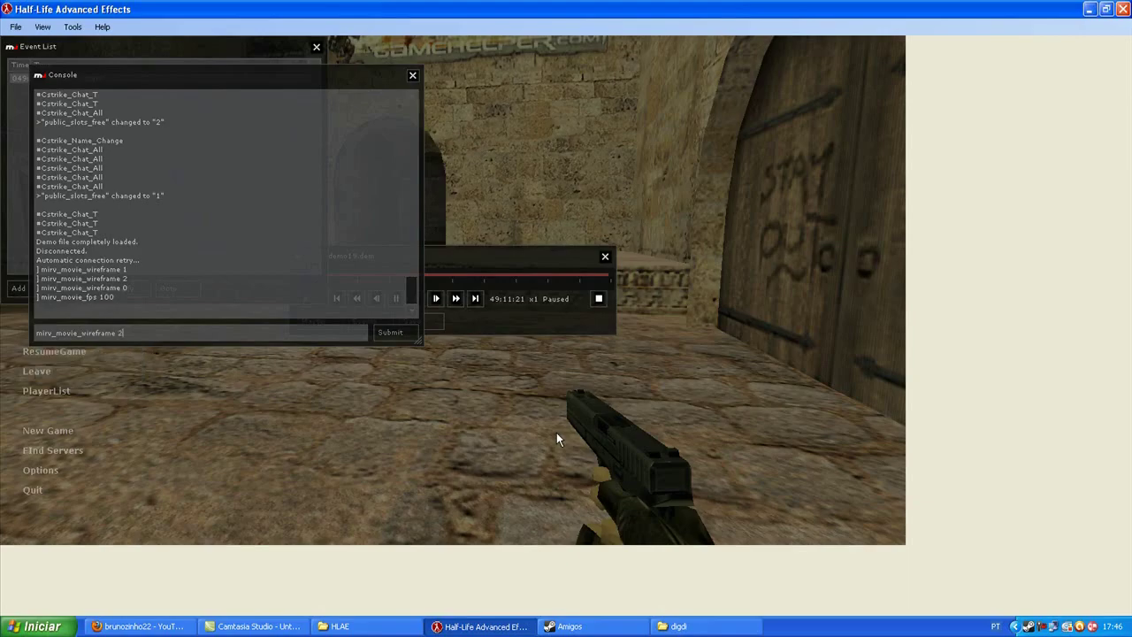
key(Return)
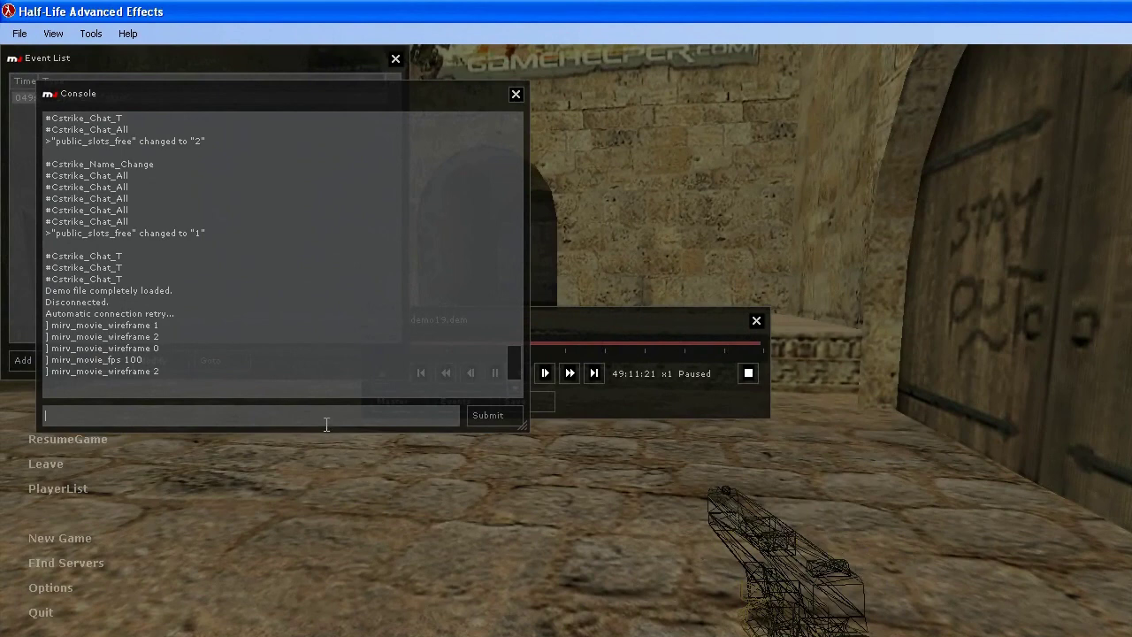
Split the movie output into 3 streams with mirv_movie_splitstreams 3.
text(mirv_)
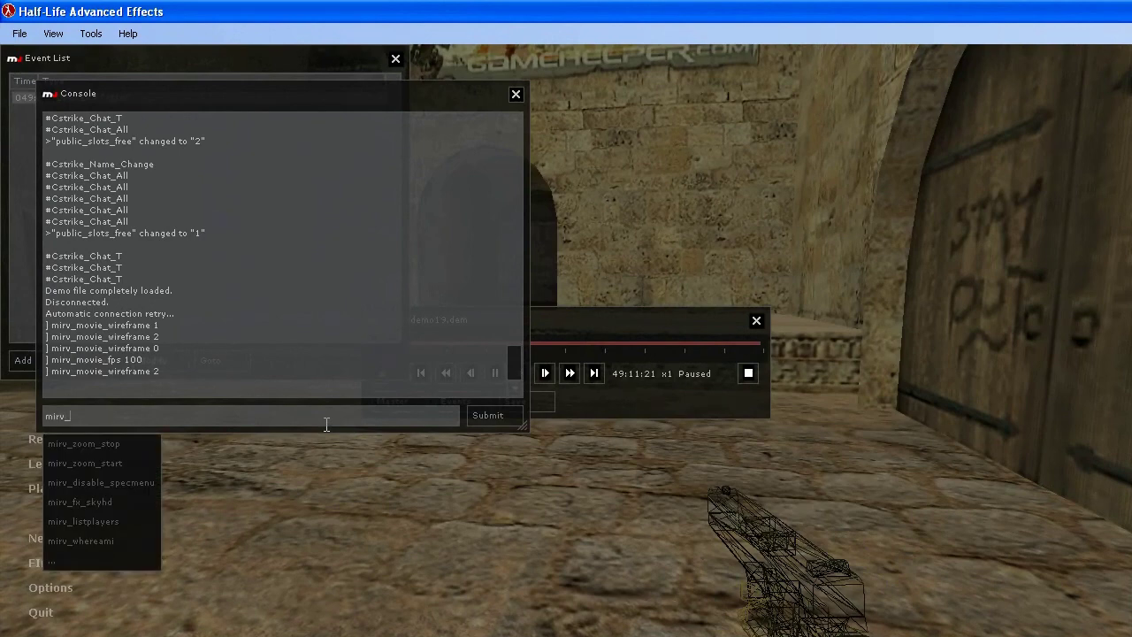
text(movie_split)
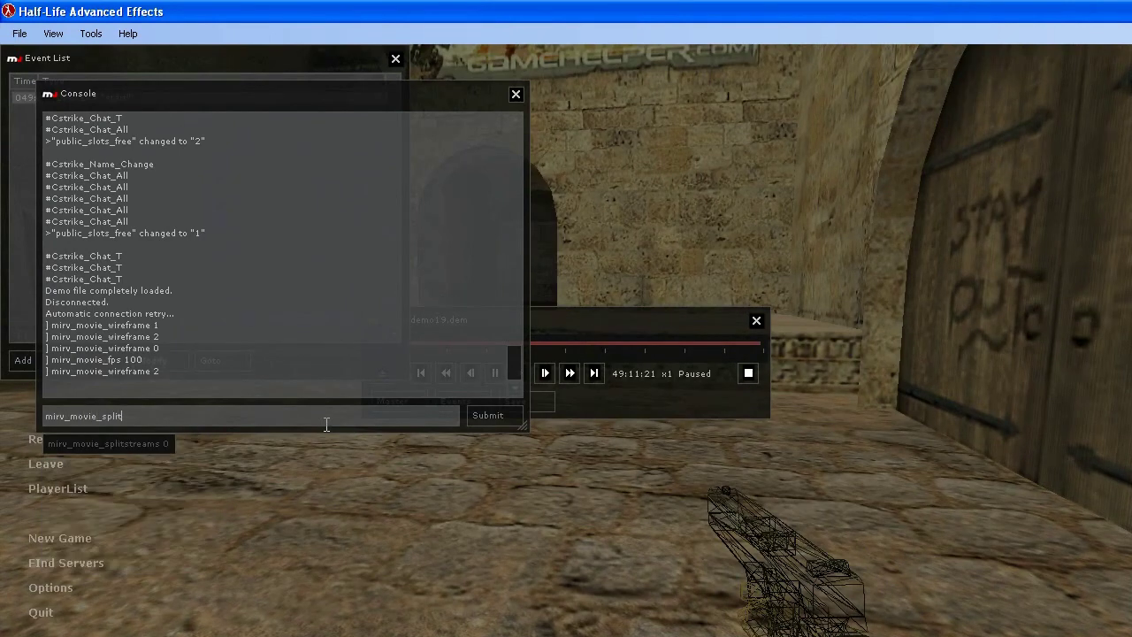
key(Tab)
text(3)
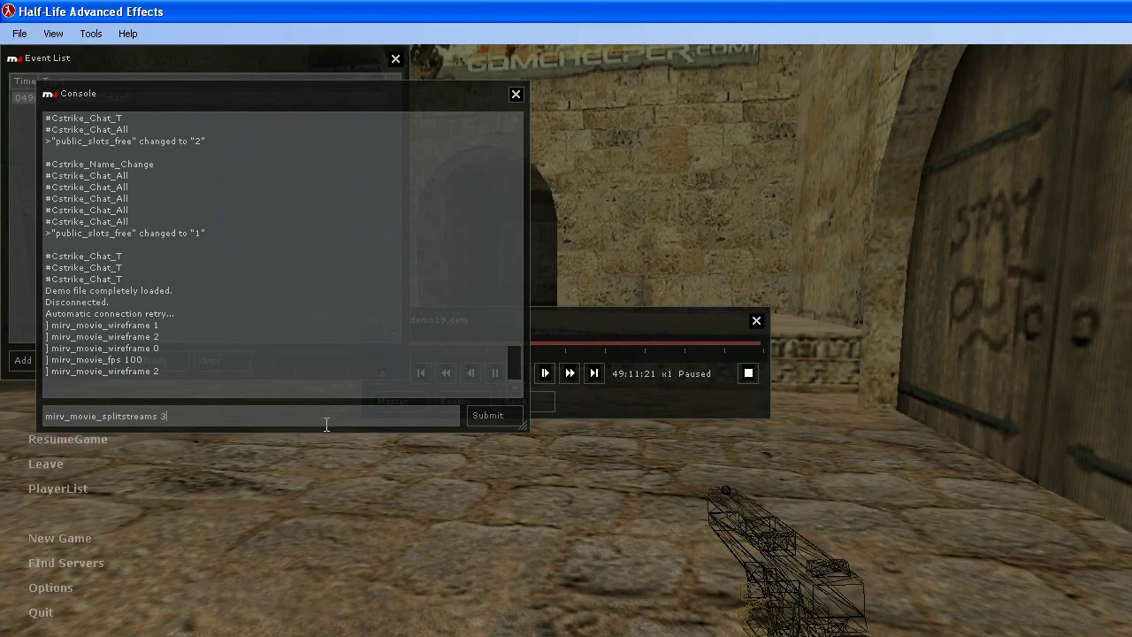
key(Return)
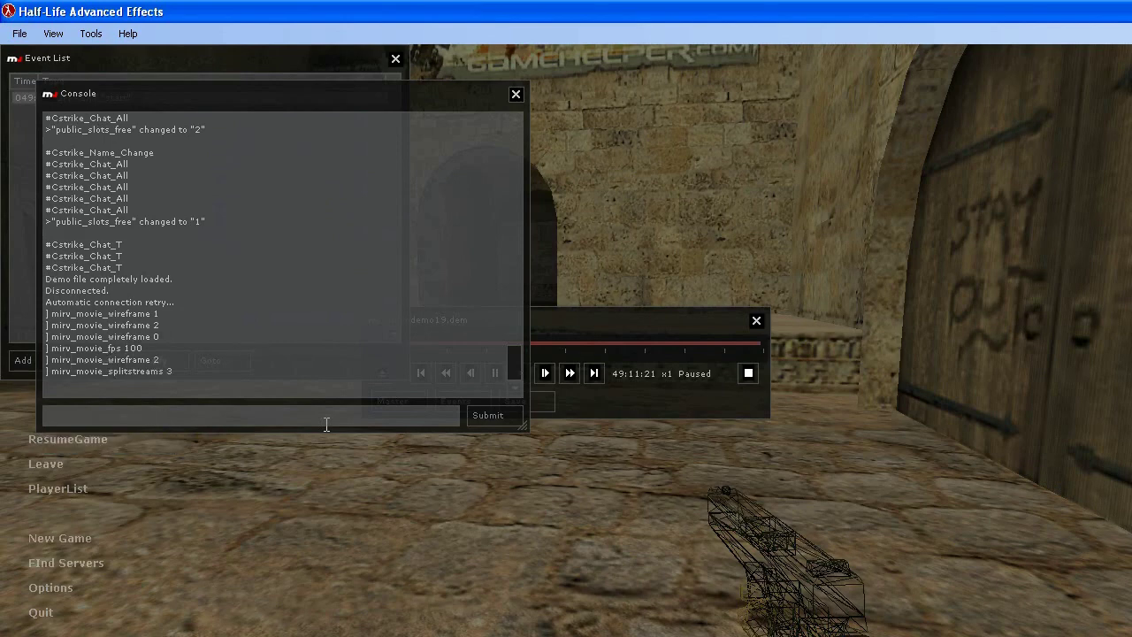
Set the matte colour to green with mirv_matte_setcolorf 0 255 0.
text(mirv)
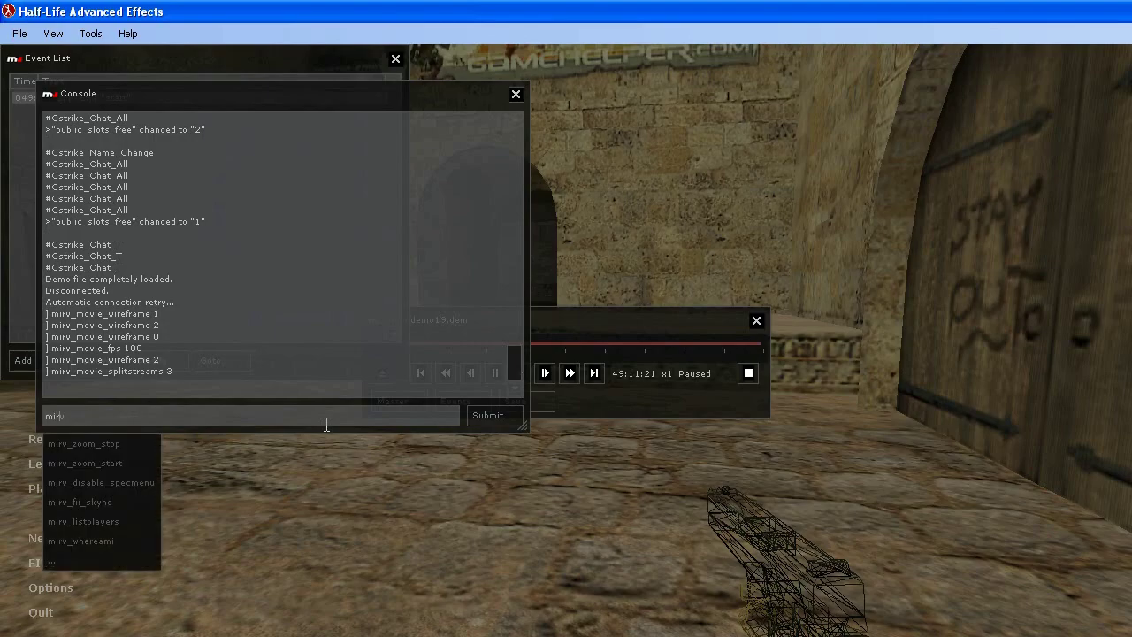
text(_movie)
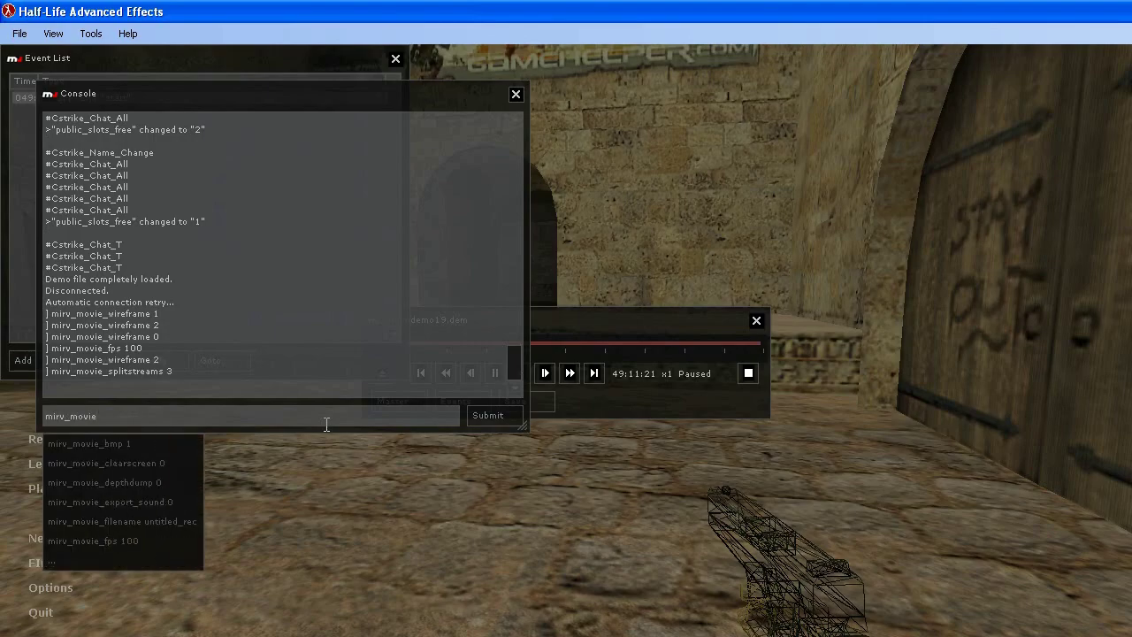
text(_)
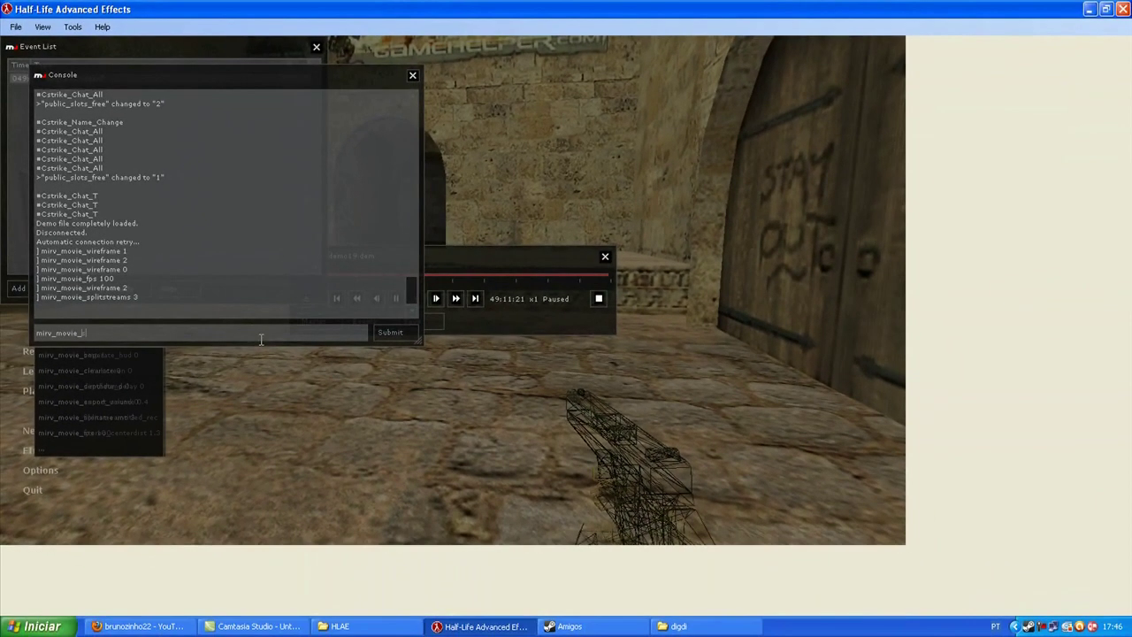
text(set)
key(BackSpace)
key(BackSpace)
key(BackSpace)
key(BackSpace)
key(BackSpace)
key(BackSpace)
key(BackSpace)
key(BackSpace)
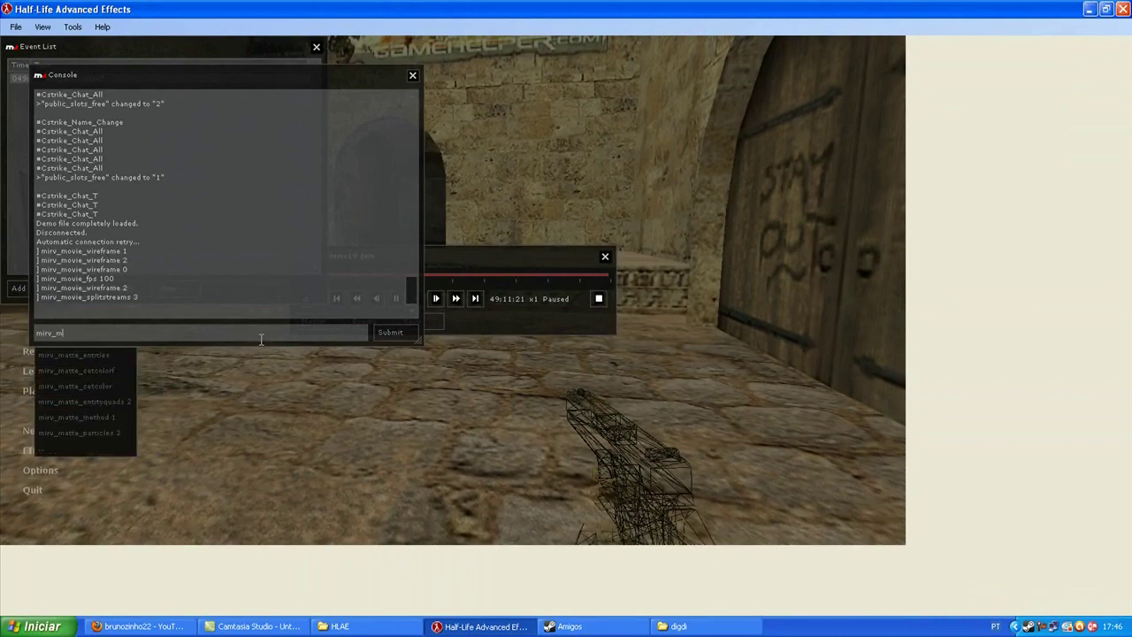
text(atte_set)
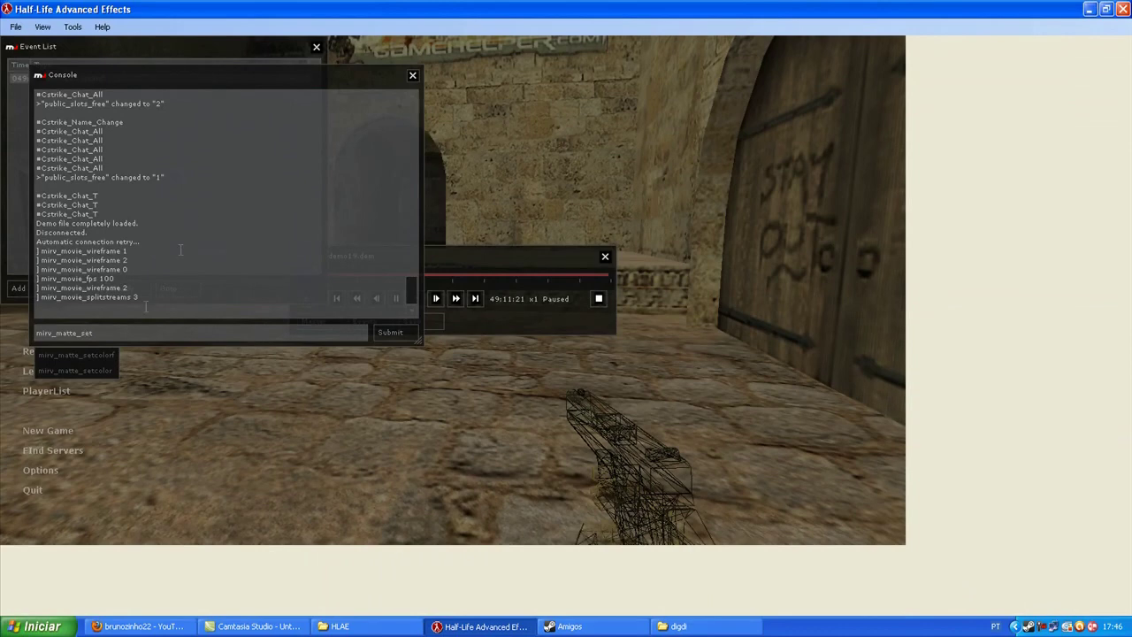
click(85, 356)
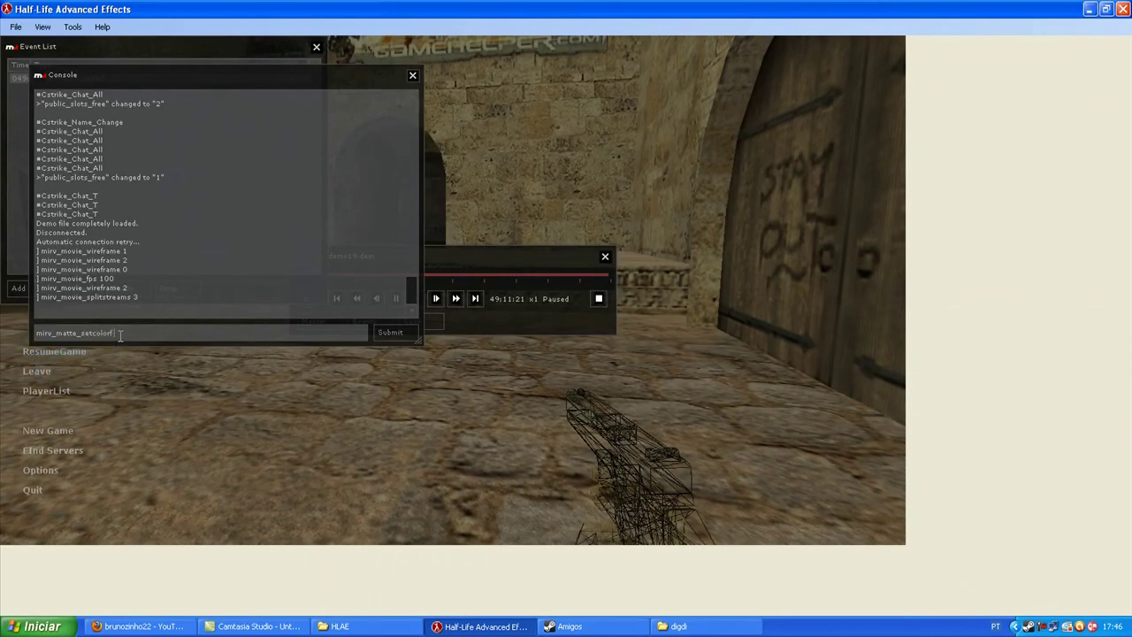
text(0)
text( 1)
text(55)
text( 0)
drag(181, 334, 22, 329)
click(182, 331)
key(Return)
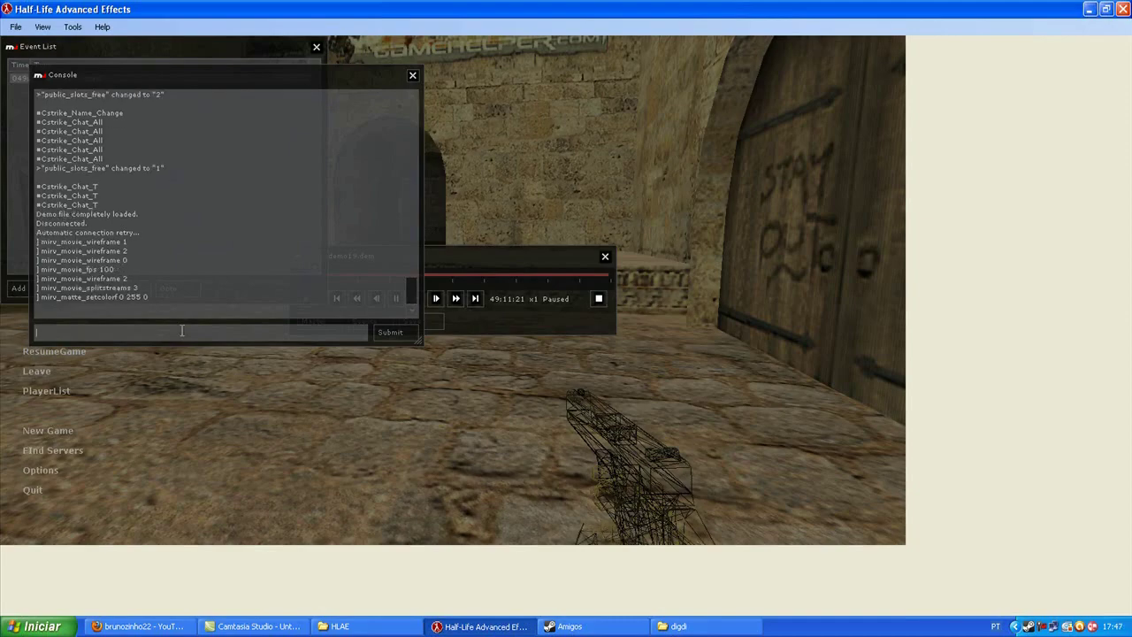
Close the console and step the paused demo forward to 49:11:22.
key(Escape)
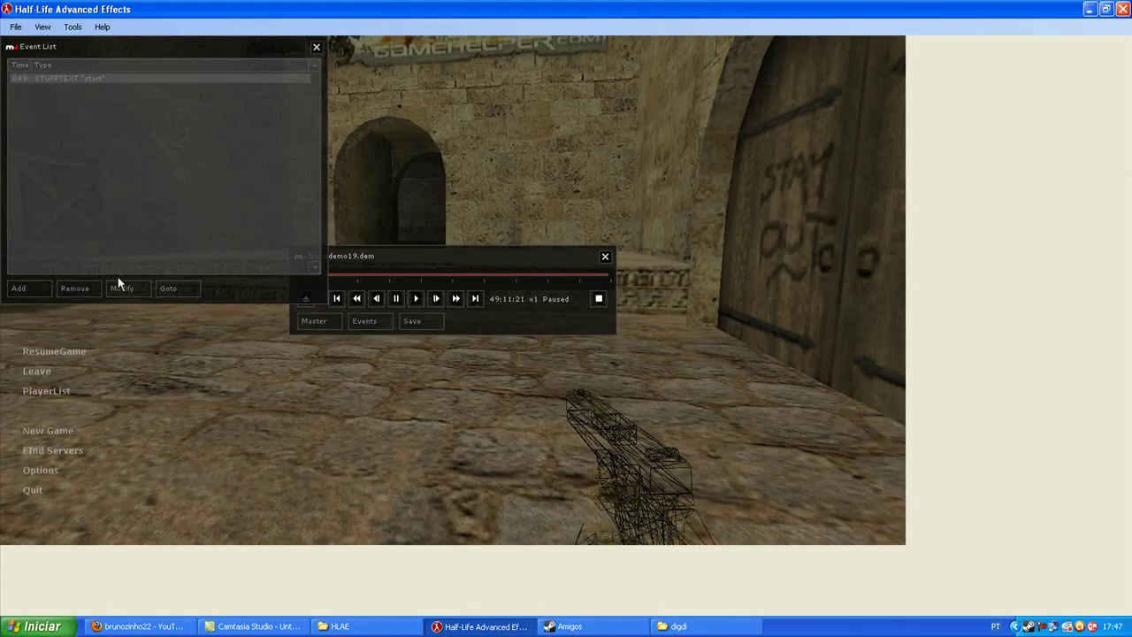
click(160, 285)
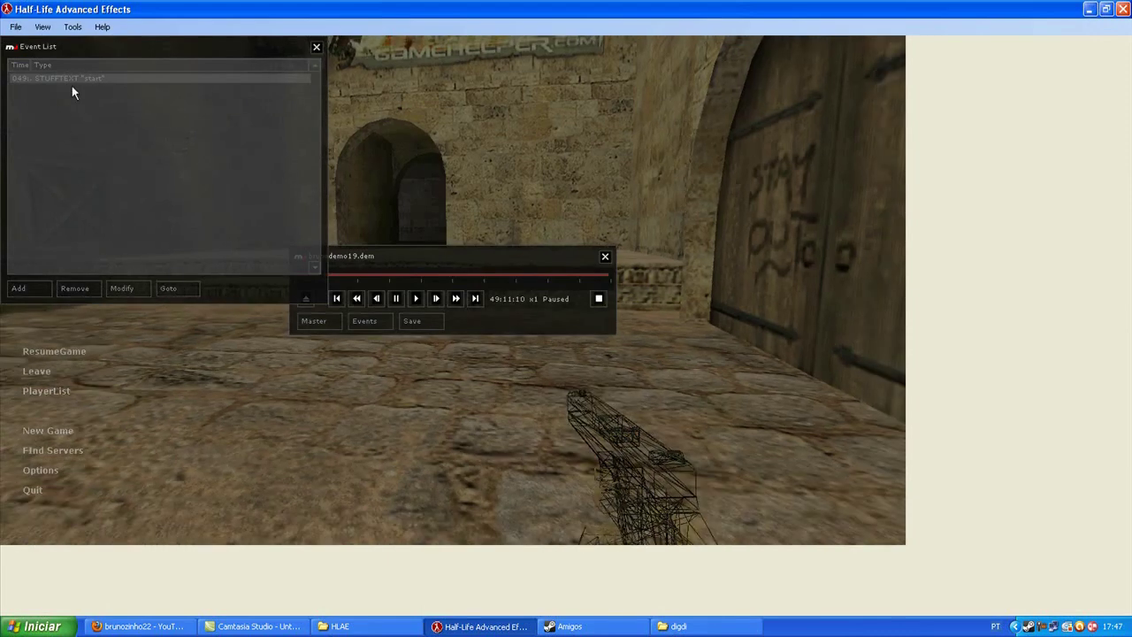
click(436, 300)
click(436, 301)
click(436, 301)
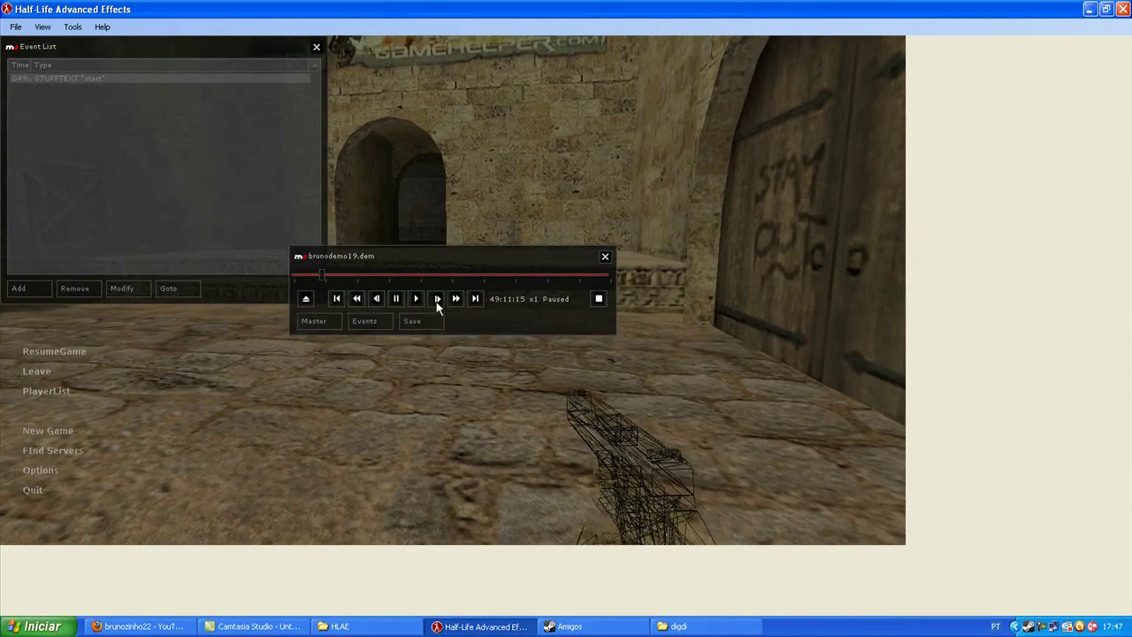
click(436, 300)
click(436, 301)
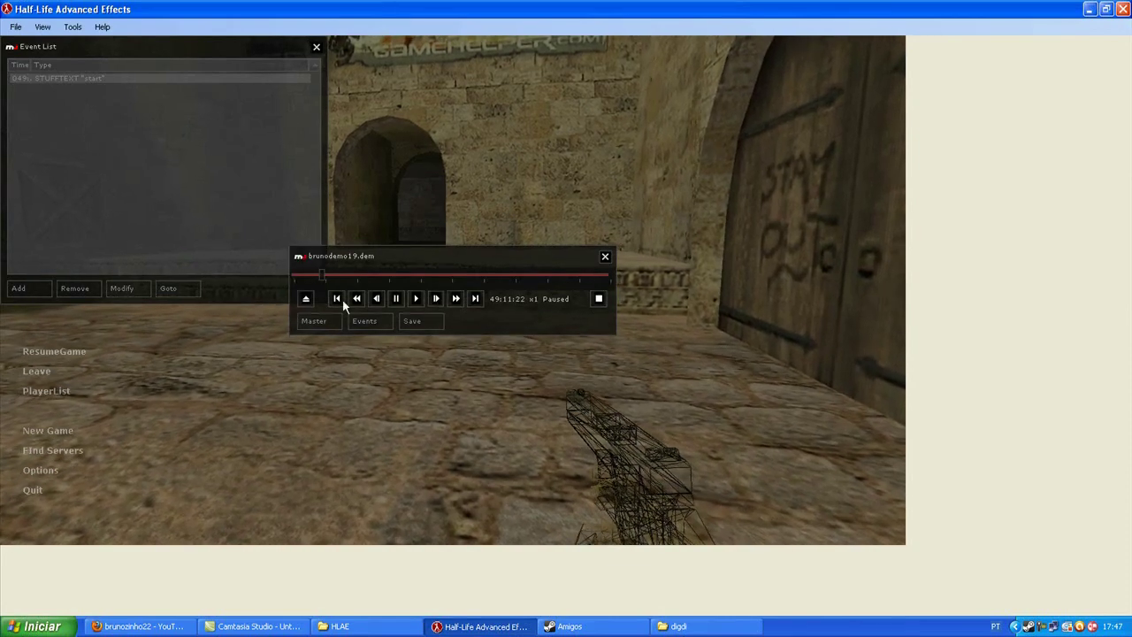
Add a STUFFTEXT director event with the command mirv_recordmovie_start.
click(41, 287)
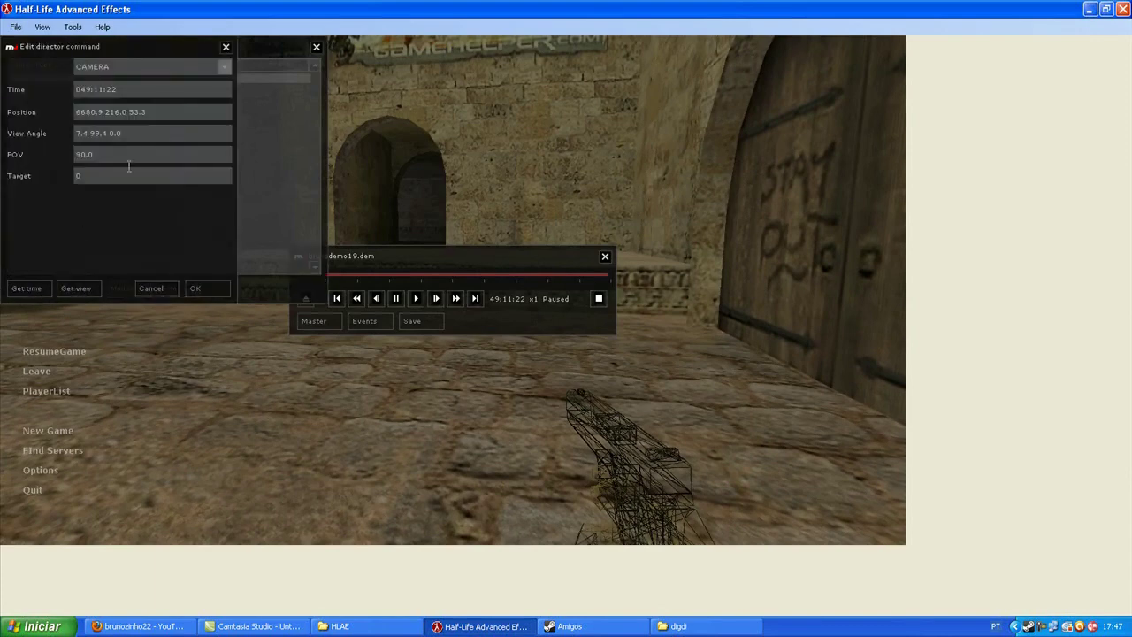
click(143, 69)
scroll(153, 138, down, 1)
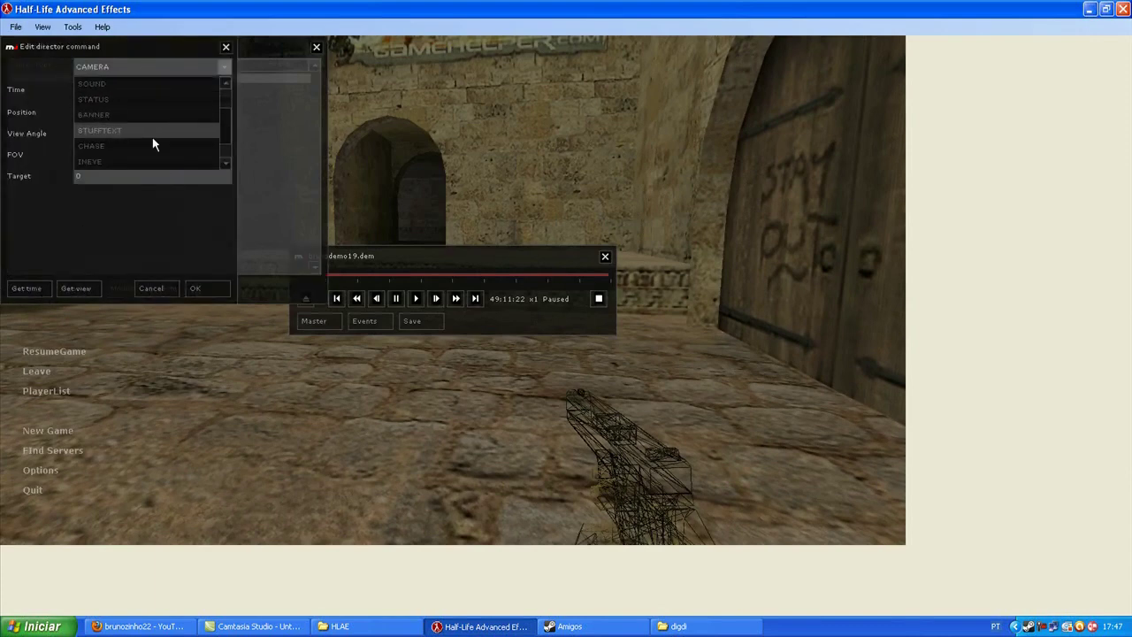
click(152, 131)
click(189, 113)
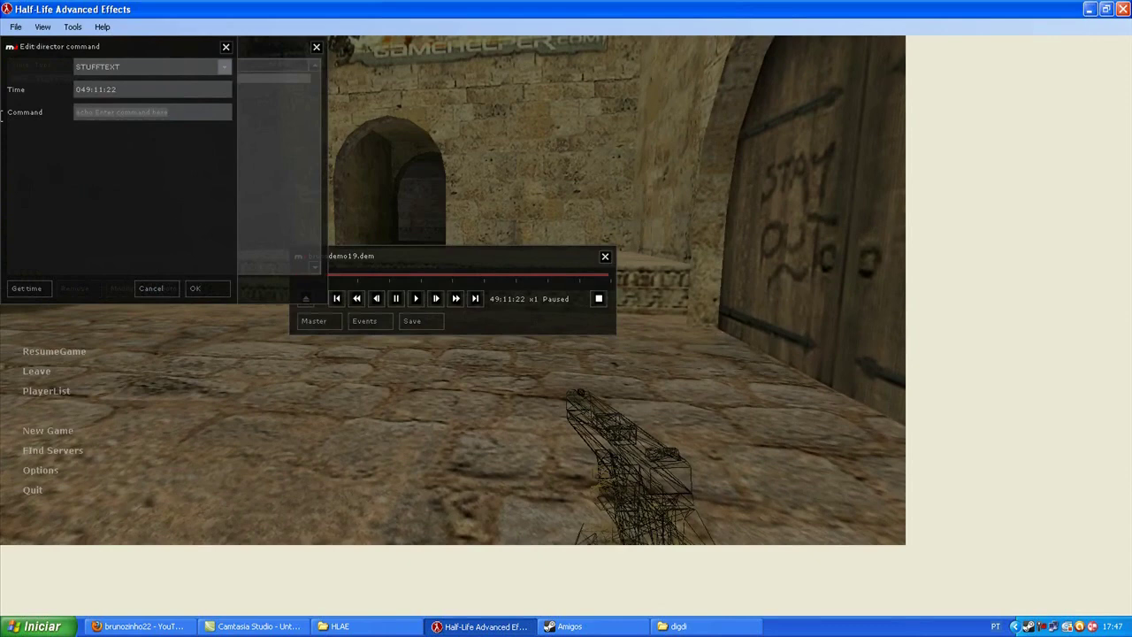
text(mirv_mo)
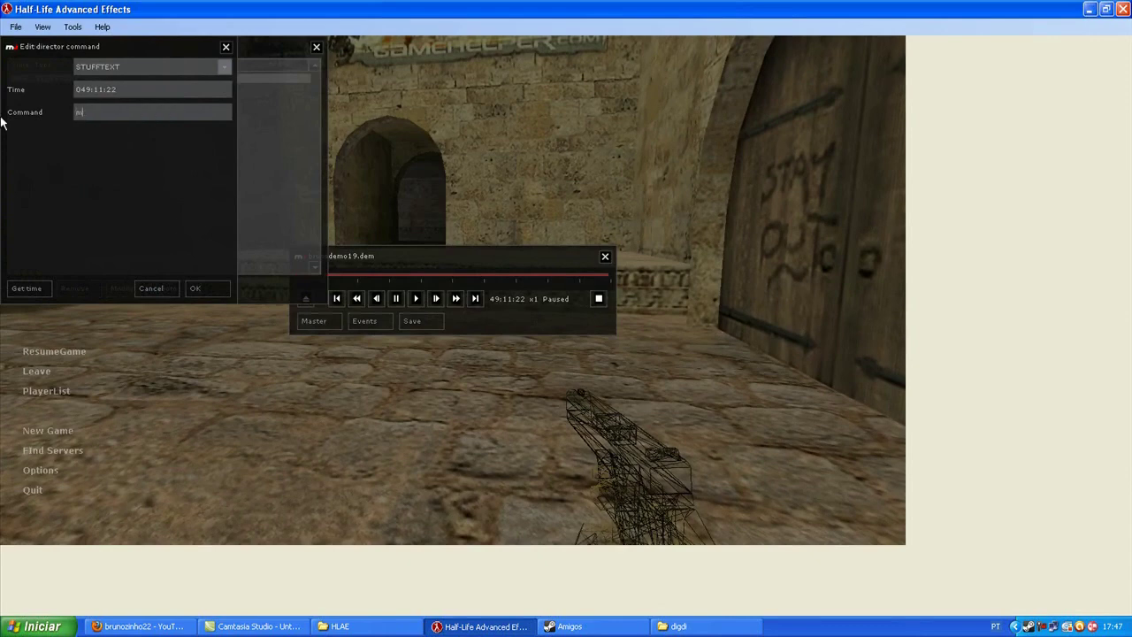
key(BackSpace)
key(BackSpace)
text(recordmovie_start)
Confirm the recording-start event and pause the played demo at 49:15:29.
click(207, 284)
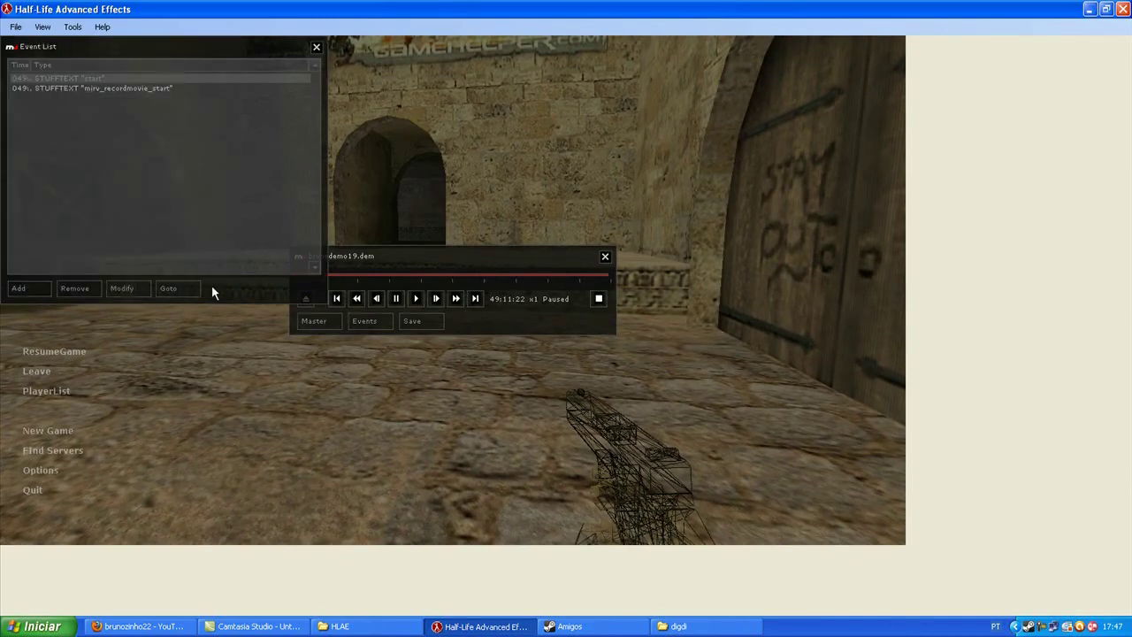
click(420, 300)
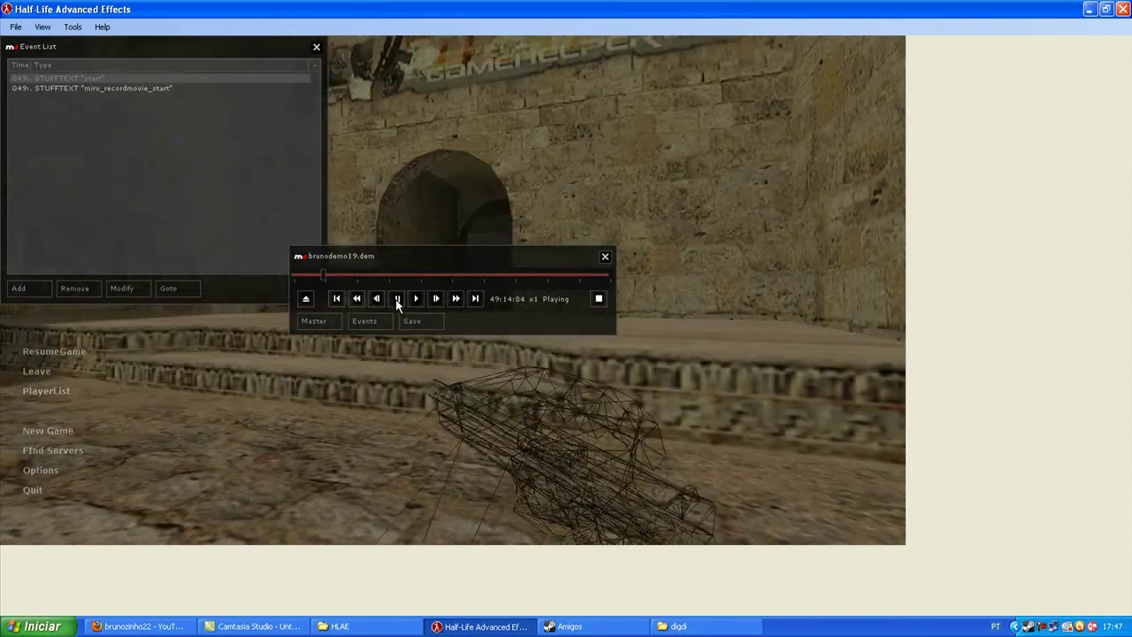
click(397, 300)
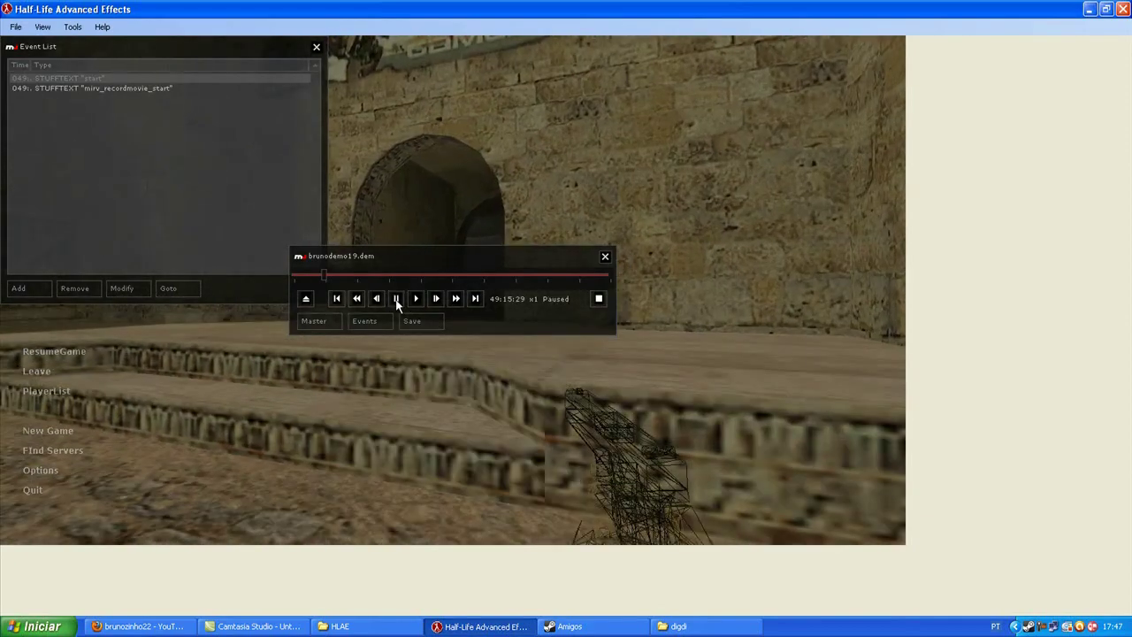
Add a STUFFTEXT event running mirv_recordmovie_stop at 049:15:29.
click(19, 288)
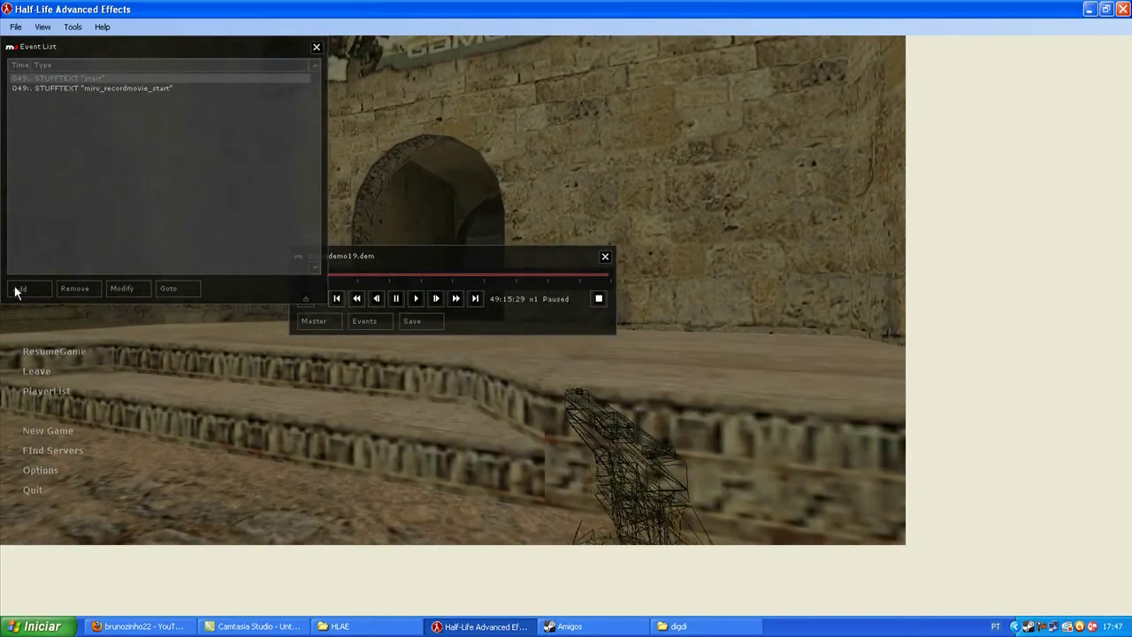
click(135, 69)
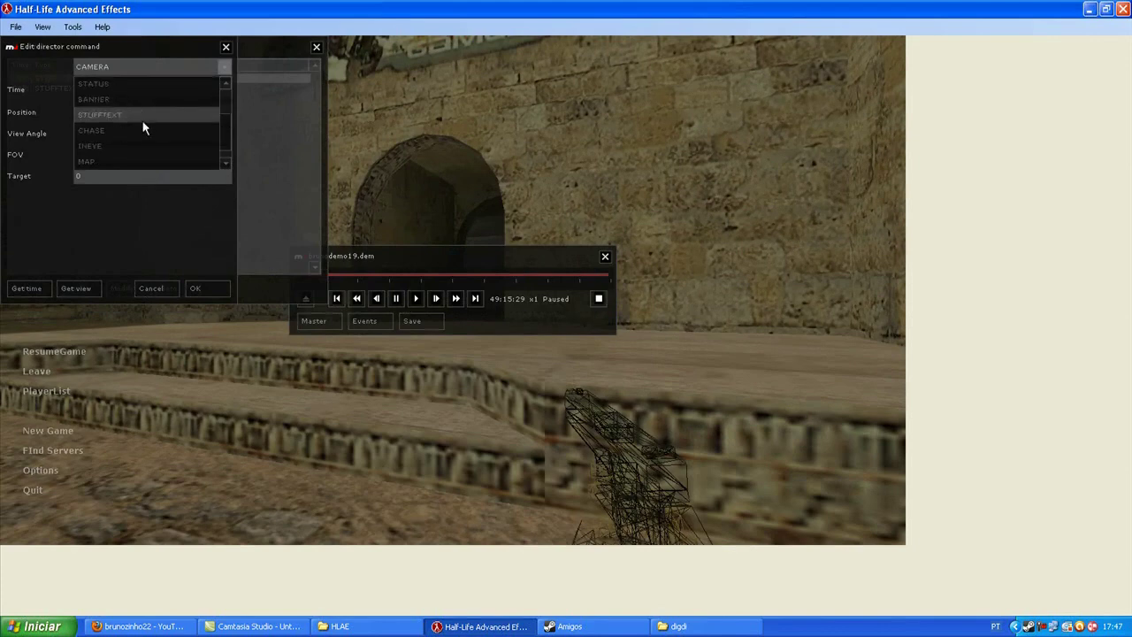
click(142, 119)
text(mir)
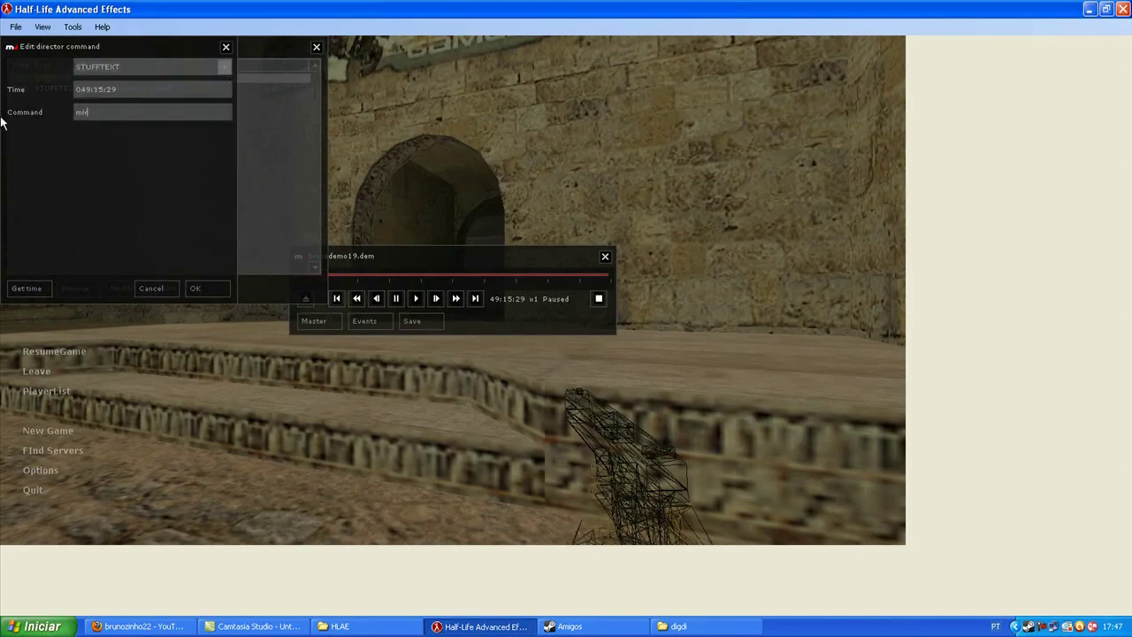
text(v_recordmovie_stop)
click(196, 287)
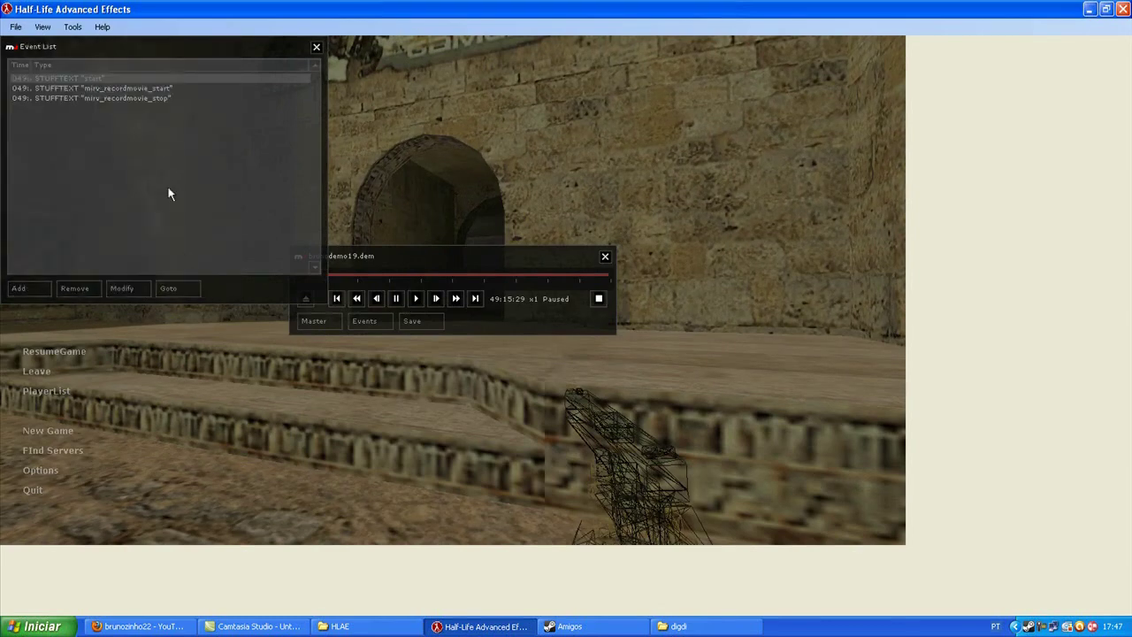
click(149, 98)
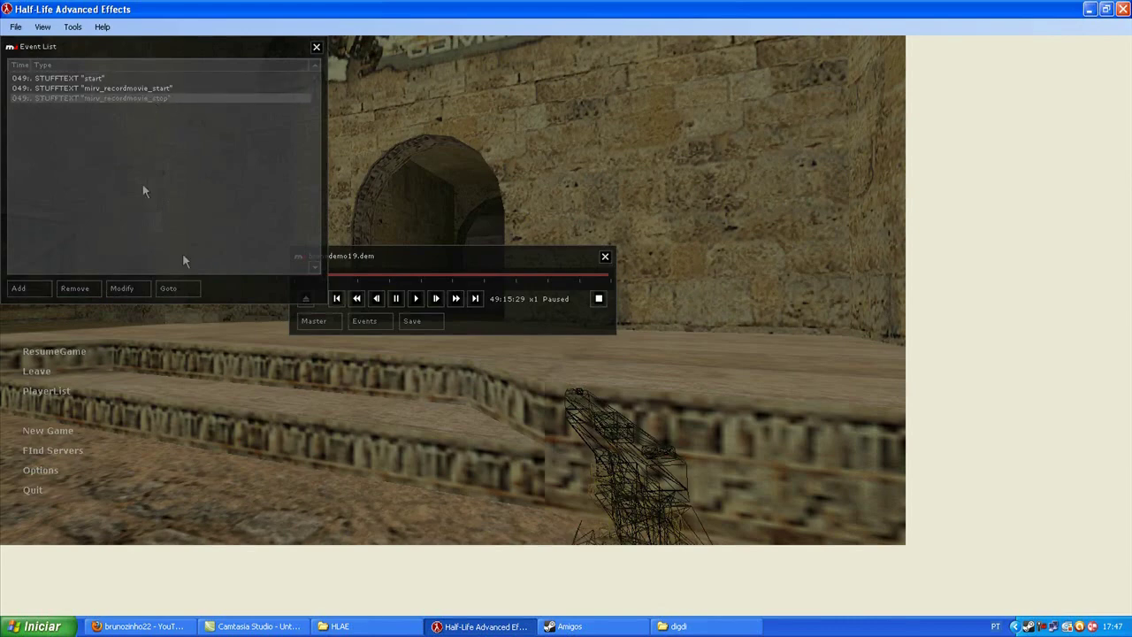
click(80, 78)
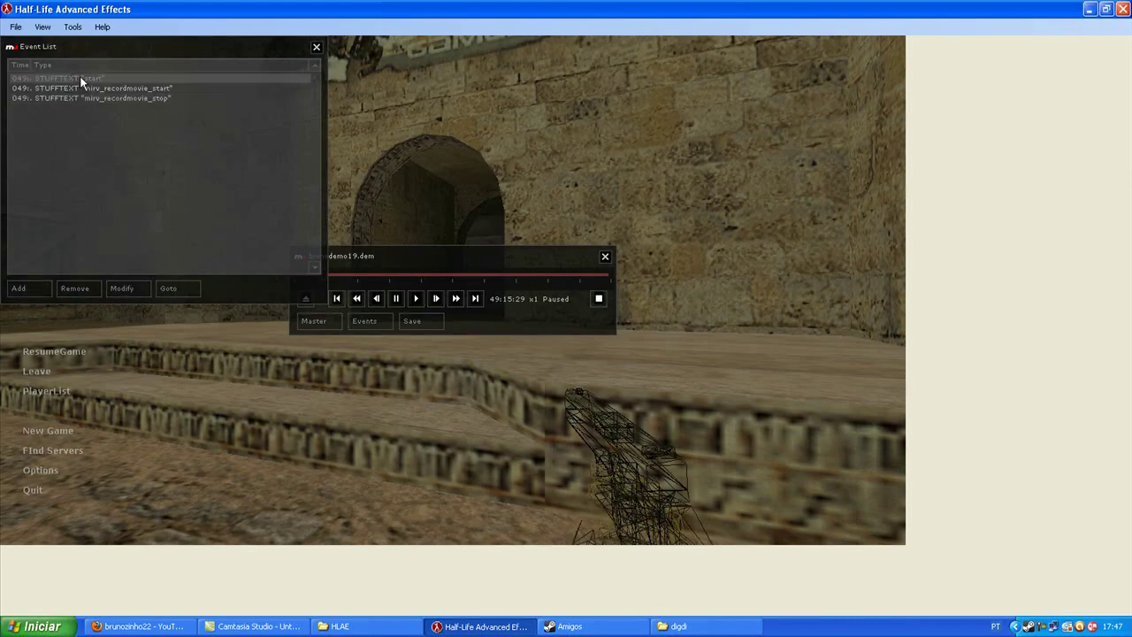
Jump to the start event, record through to the stop event, then pause and reselect the start event.
click(176, 293)
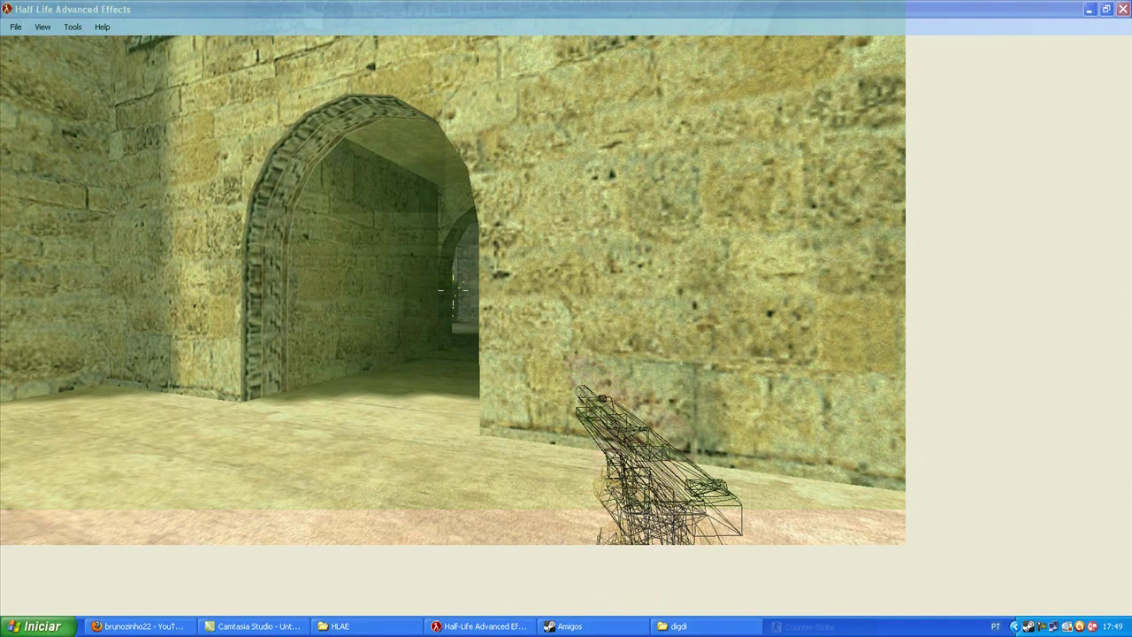
key(Escape)
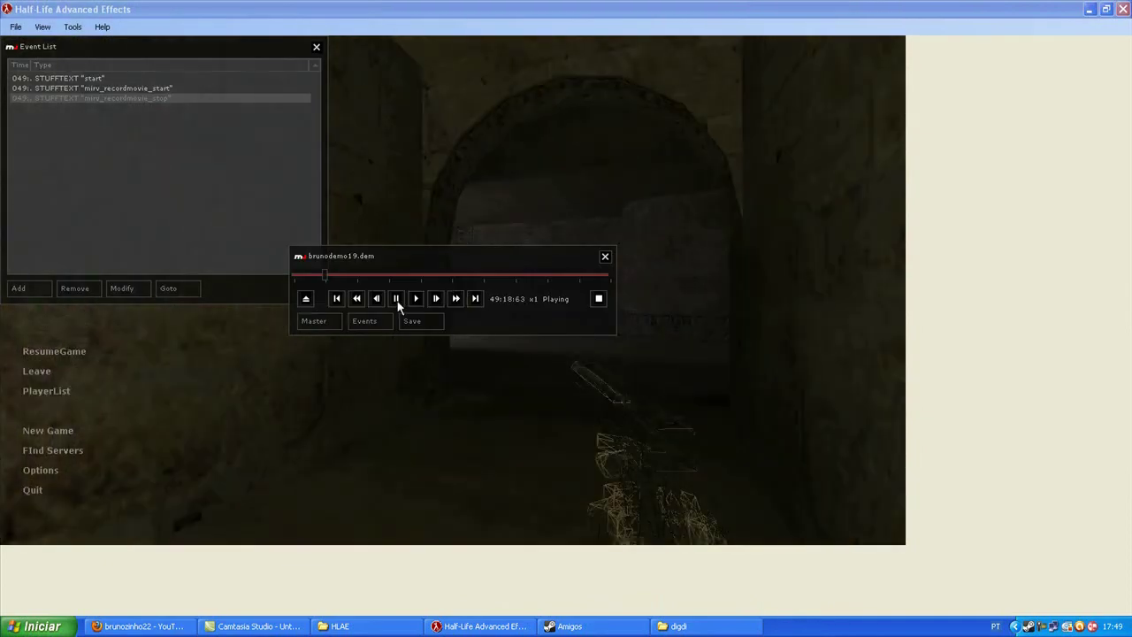
click(396, 299)
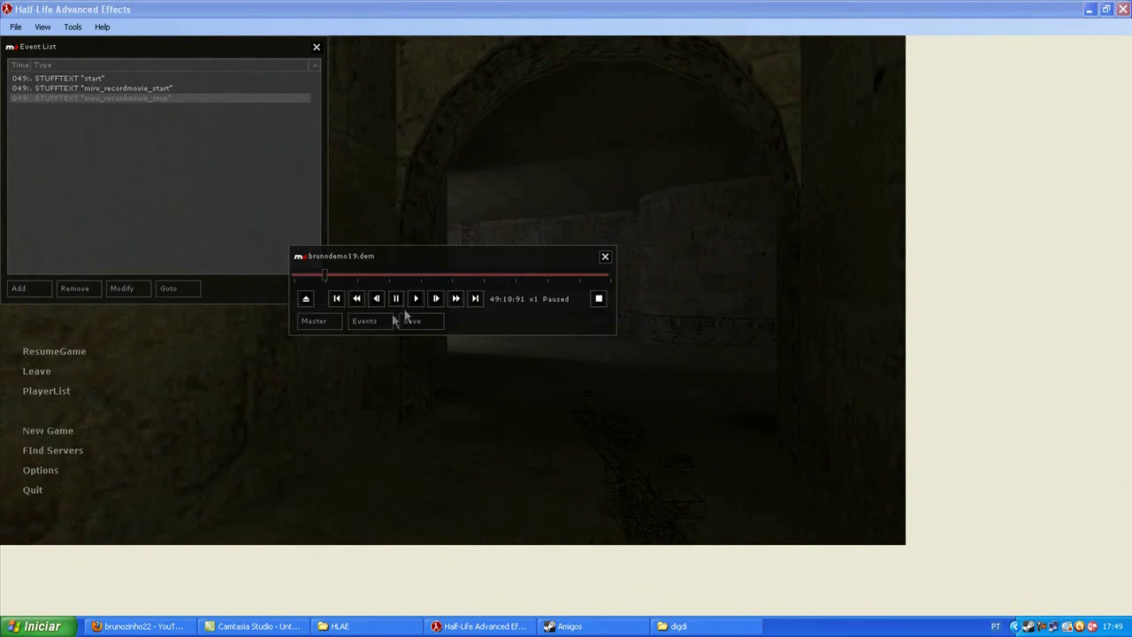
click(57, 78)
Jump back to the start event and try wireframe line sizes 2 and 3.
click(186, 295)
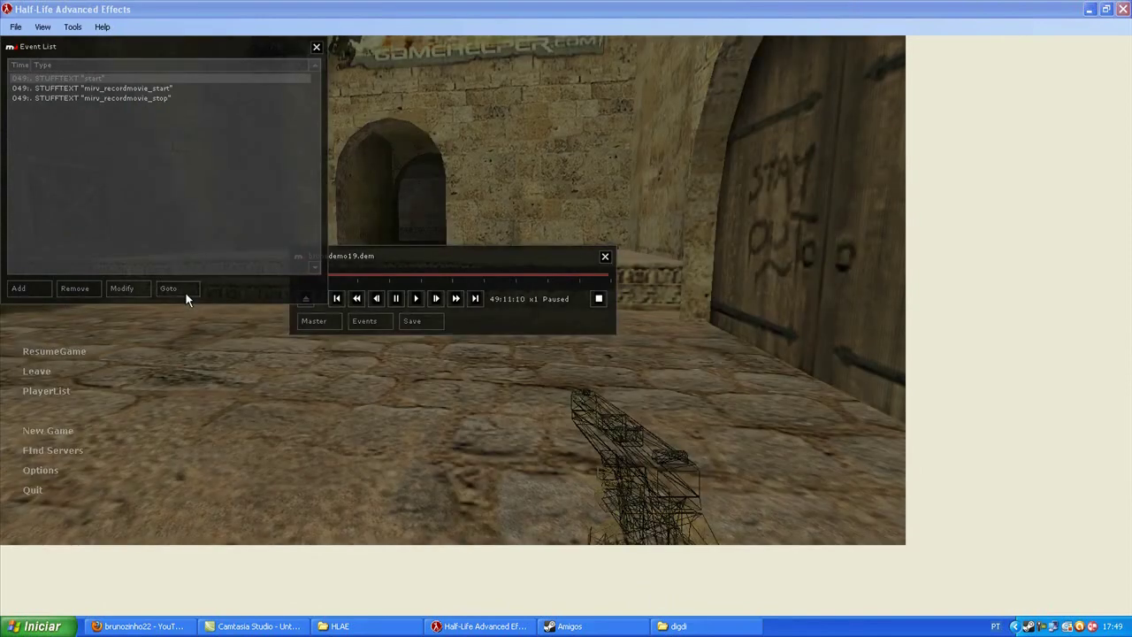
key(grave)
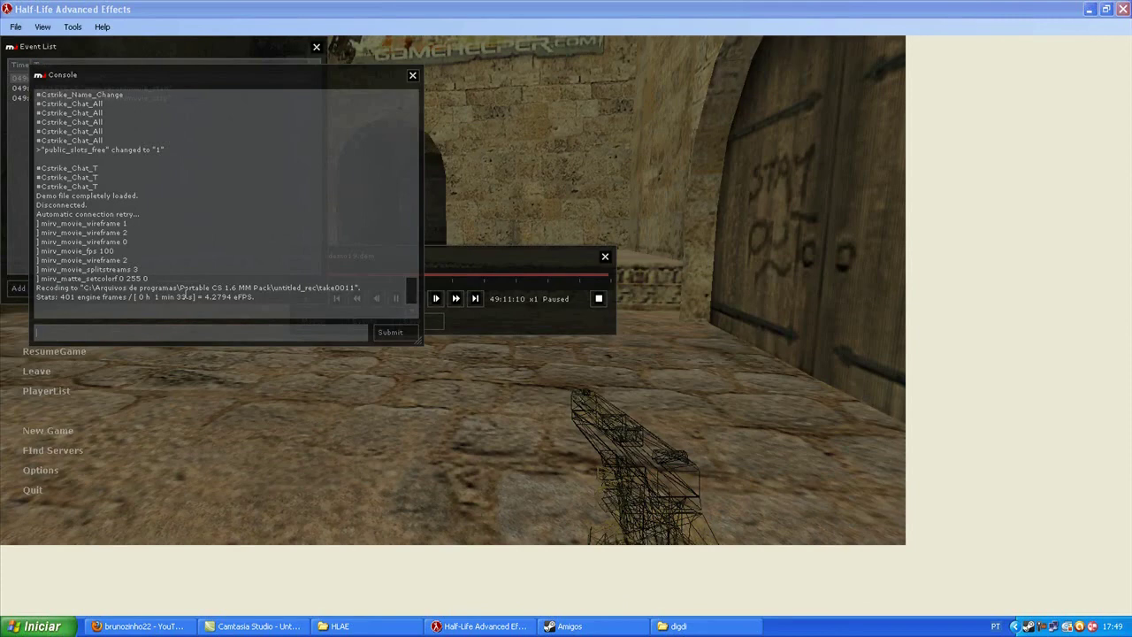
text(mirv_)
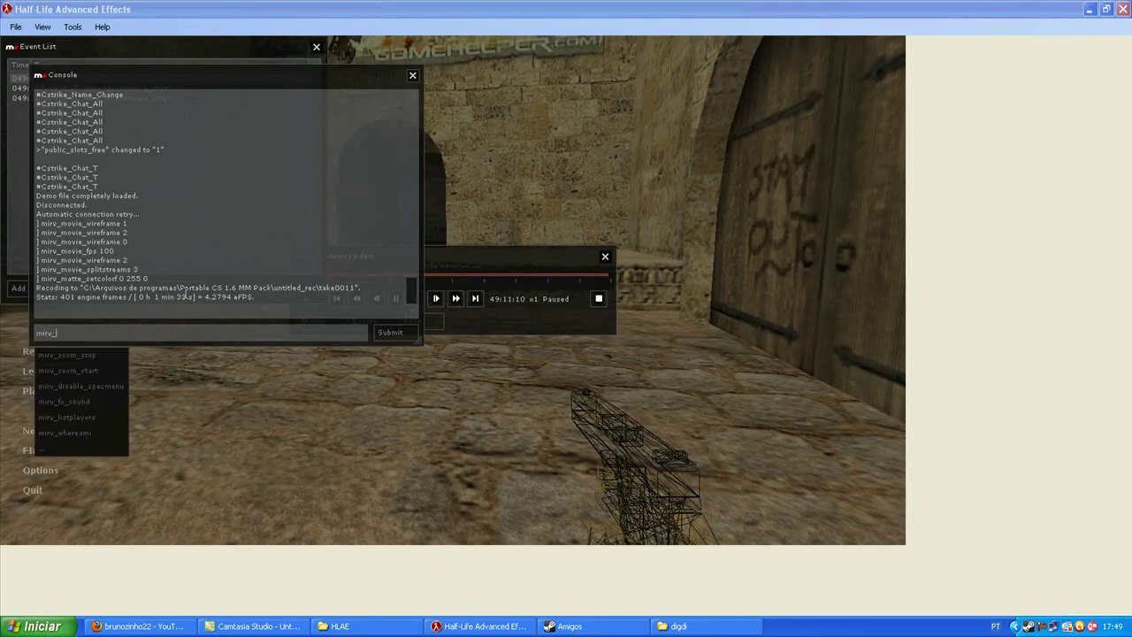
text(movie_wireframesize)
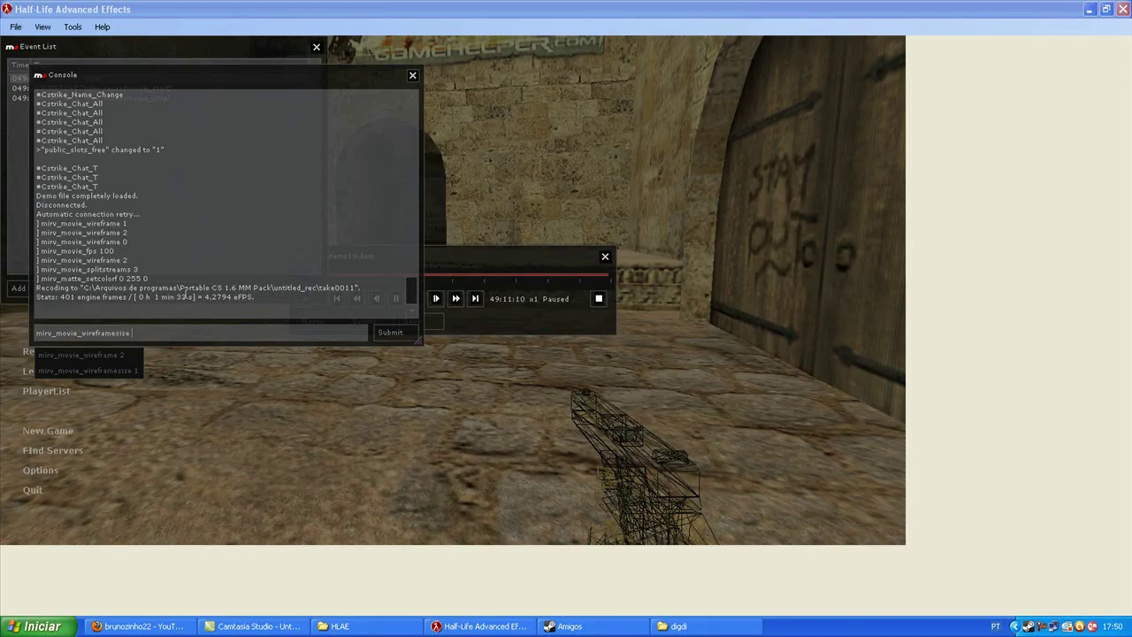
text(2)
key(Return)
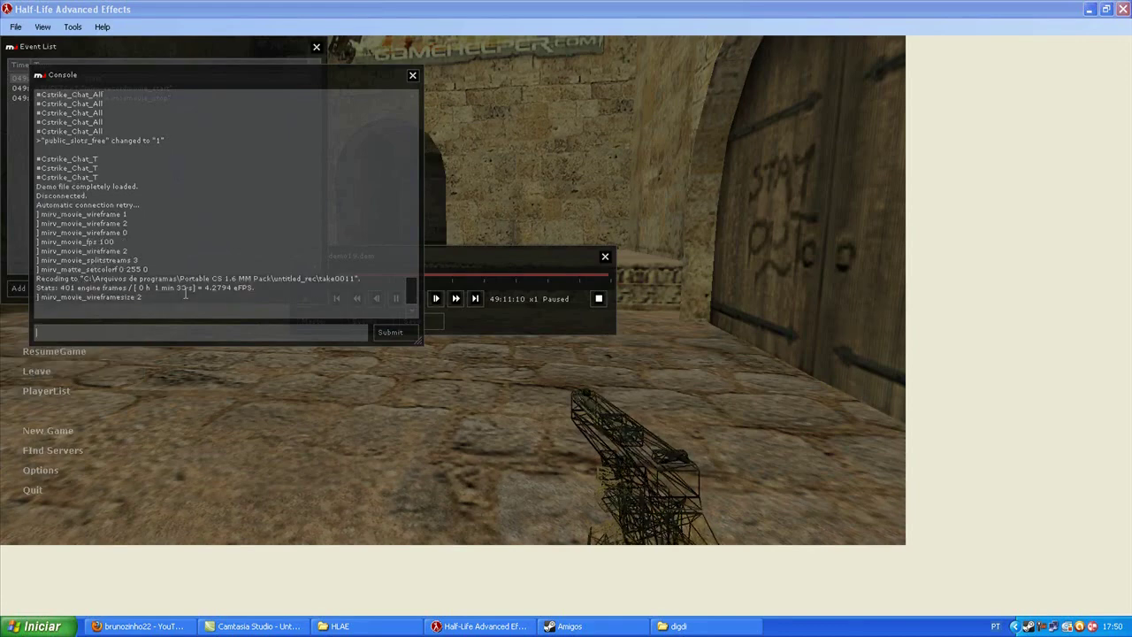
key(Up)
key(BackSpace)
text(3)
key(Return)
Settle on wireframe line size 1, then disable wireframe with mirv_movie_wireframe 0.
key(Up)
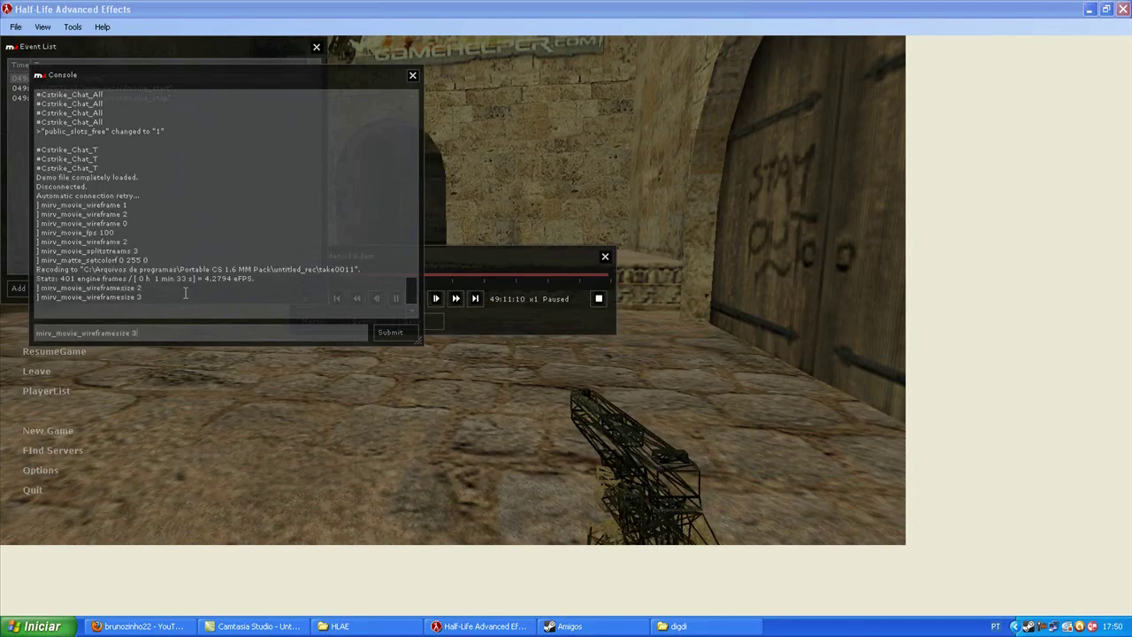
key(BackSpace)
text(1)
key(Return)
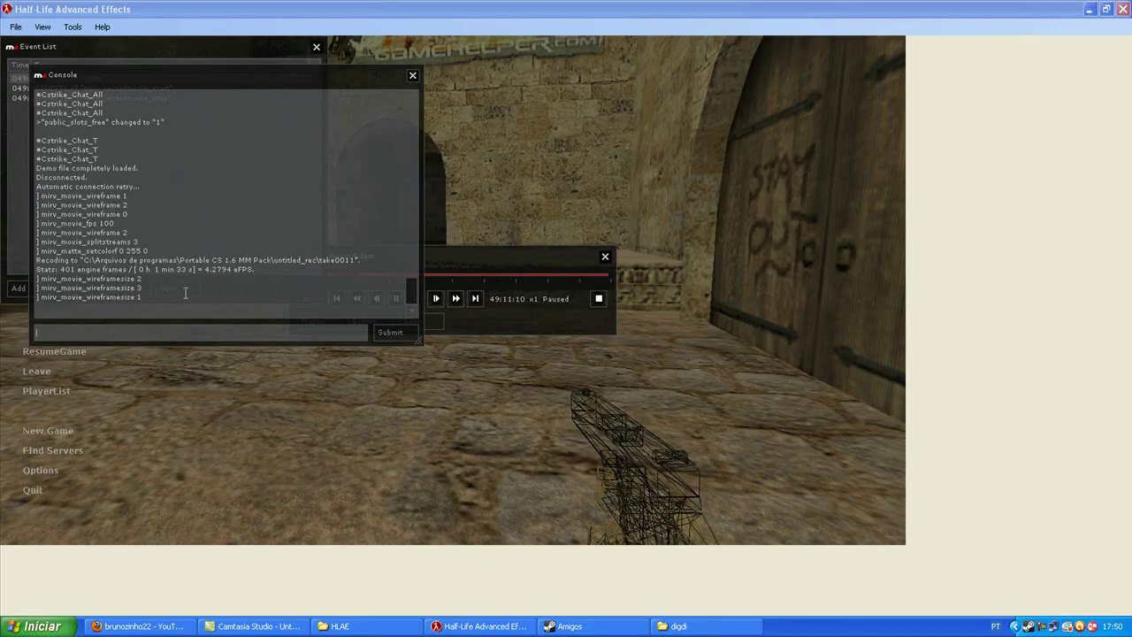
text(mirv_)
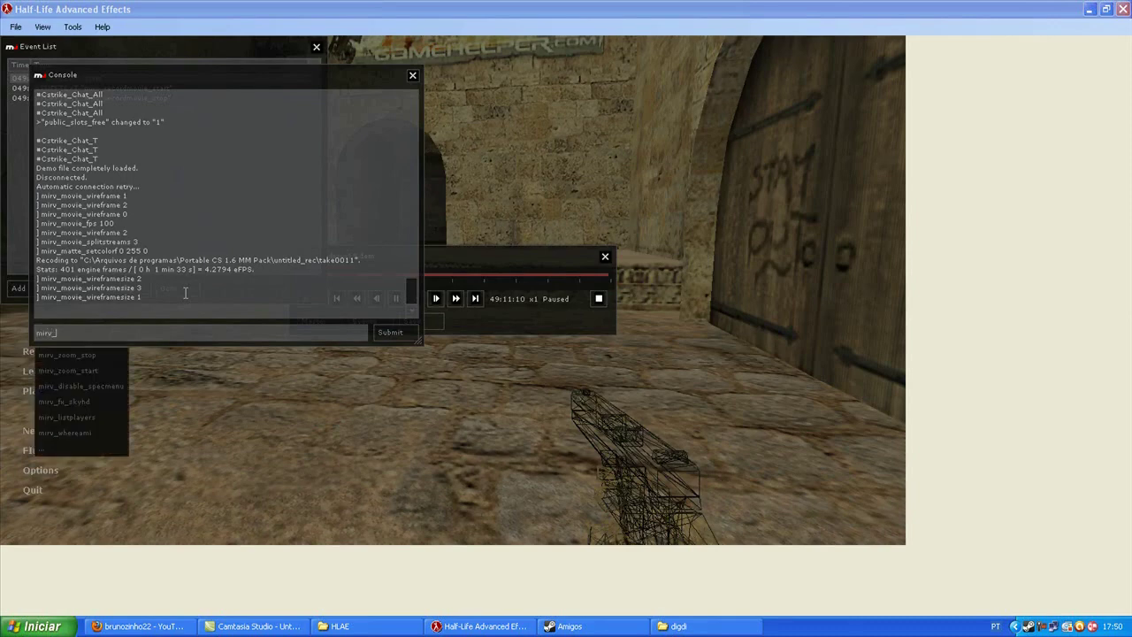
text(movie_wireframe )
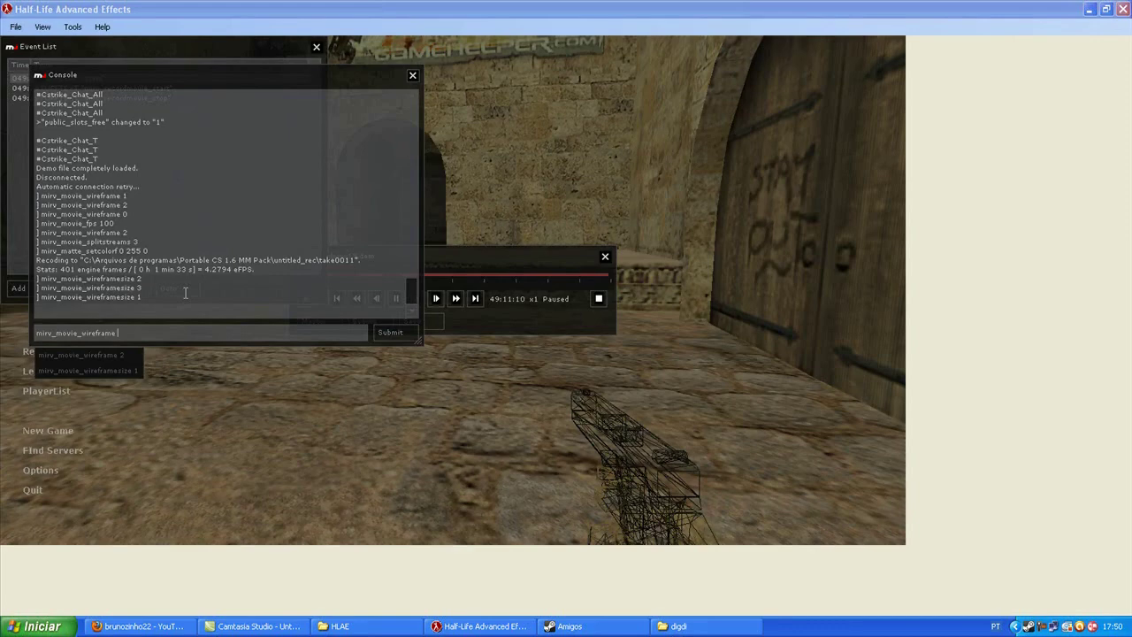
text(0)
key(Return)
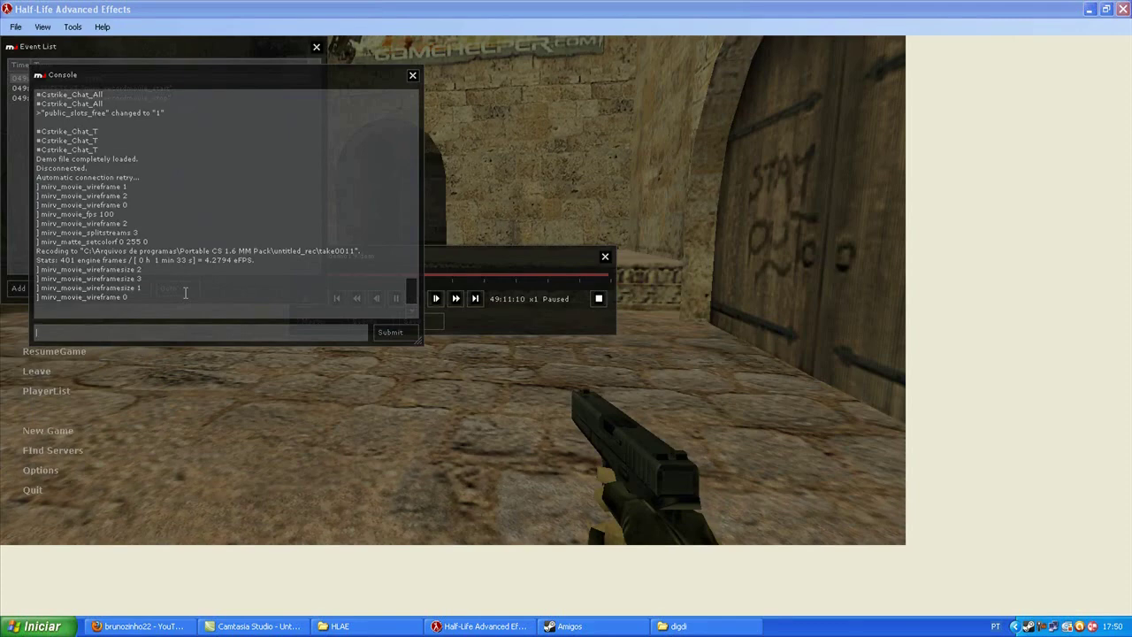
Record the second pass to take0012, quit the game, and launch Vegas Pro 8.0.
key(grave)
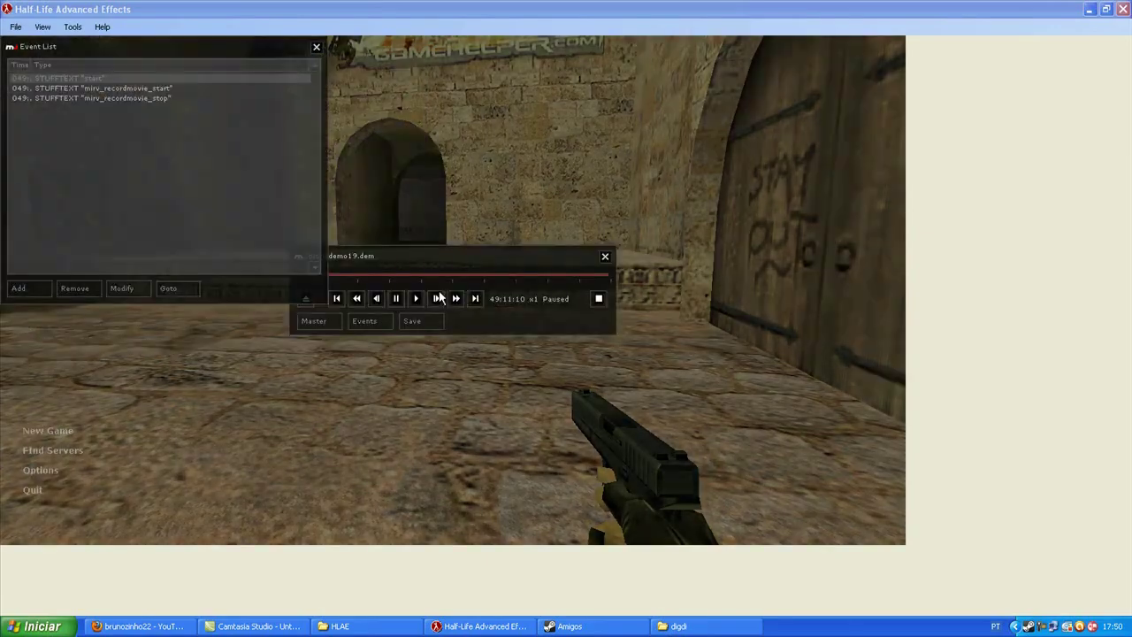
click(420, 297)
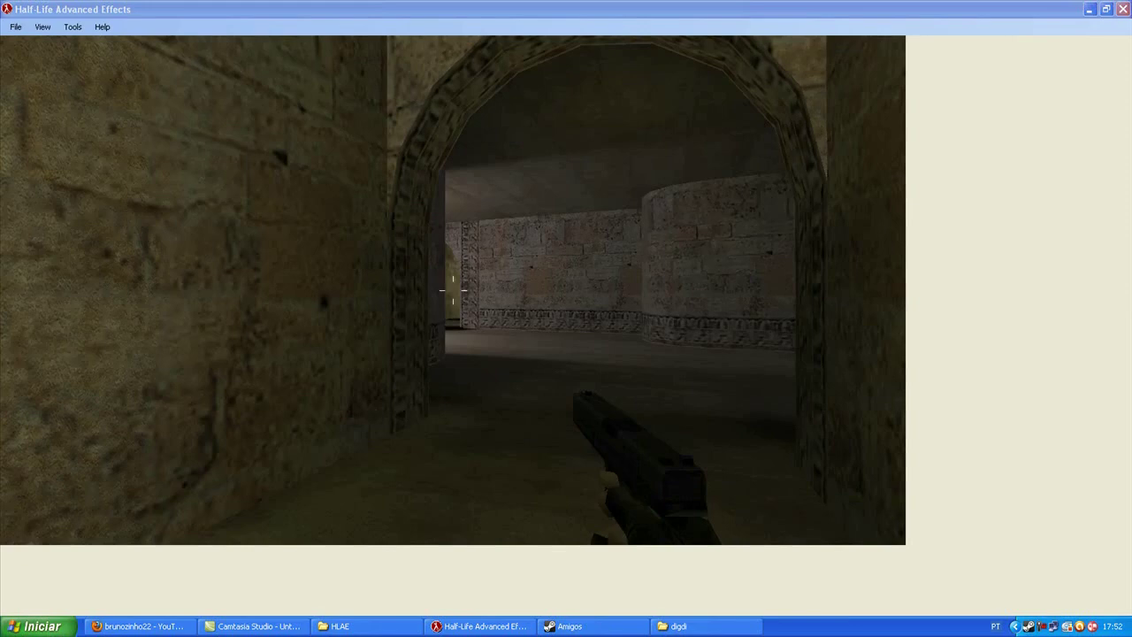
key(grave)
text(quit)
key(Return)
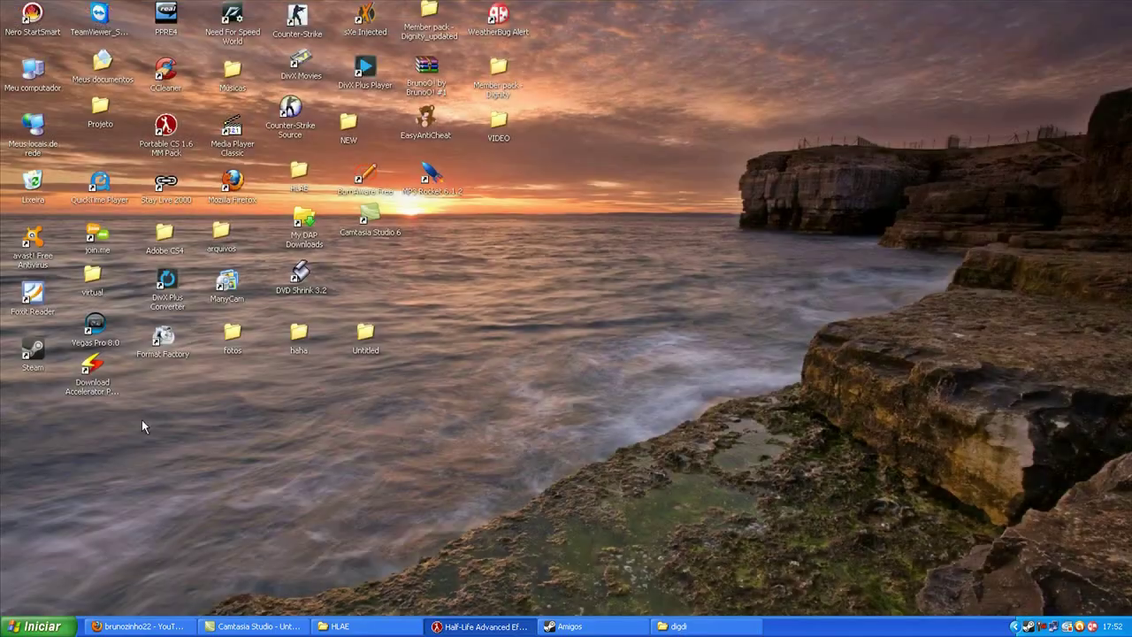
double_click(95, 329)
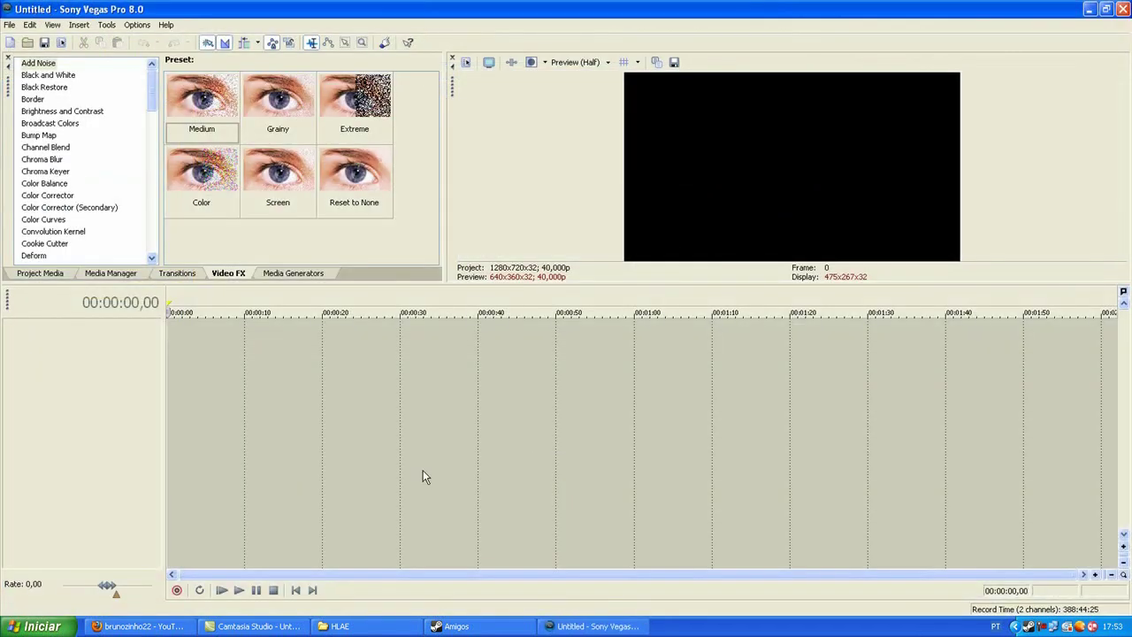
Move the play position around the empty timeline, ending at 00:00:09,22.
click(268, 442)
click(9, 25)
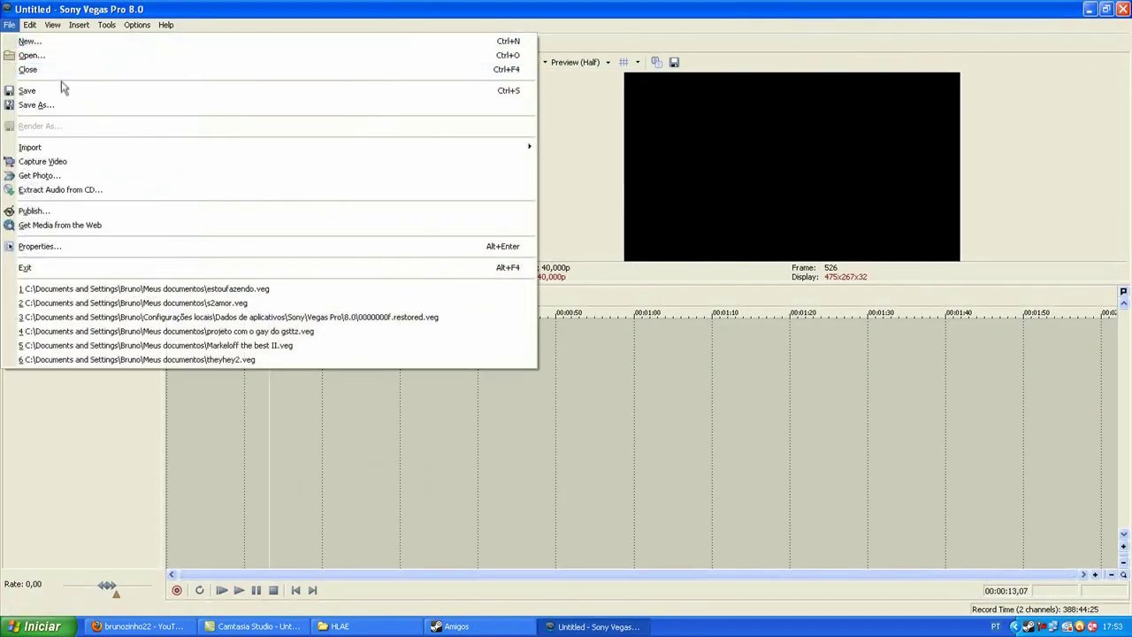
mouse_move(165, 25)
click(642, 395)
click(308, 386)
click(509, 371)
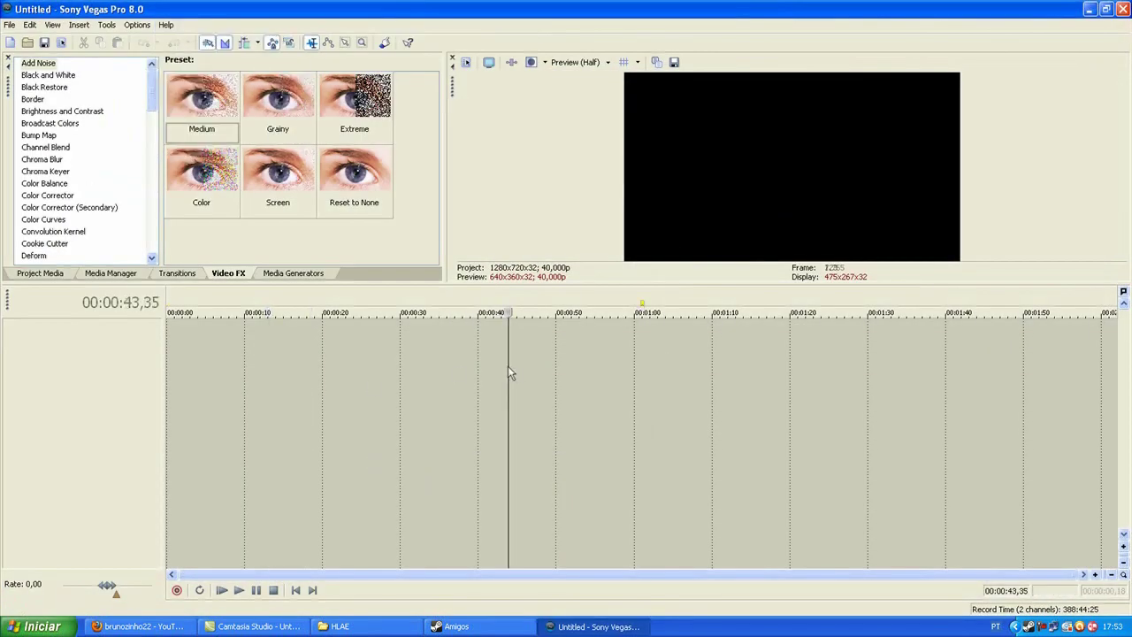
drag(508, 366, 241, 359)
Start a media import and browse to untitled_rec\take0011\entity.
click(9, 25)
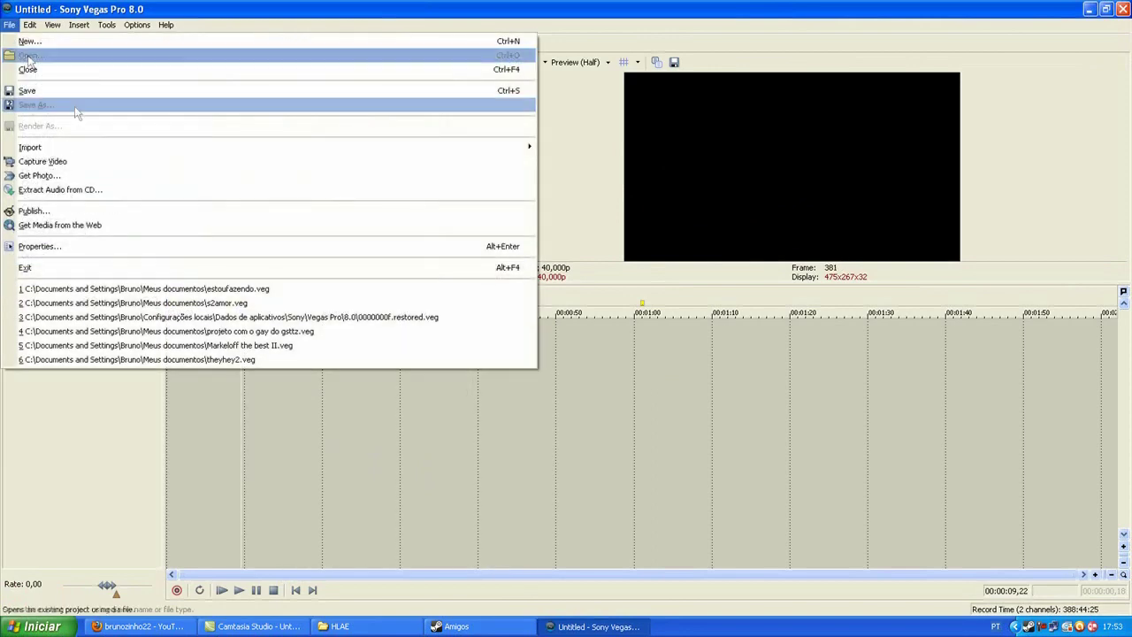
mouse_move(99, 147)
click(586, 145)
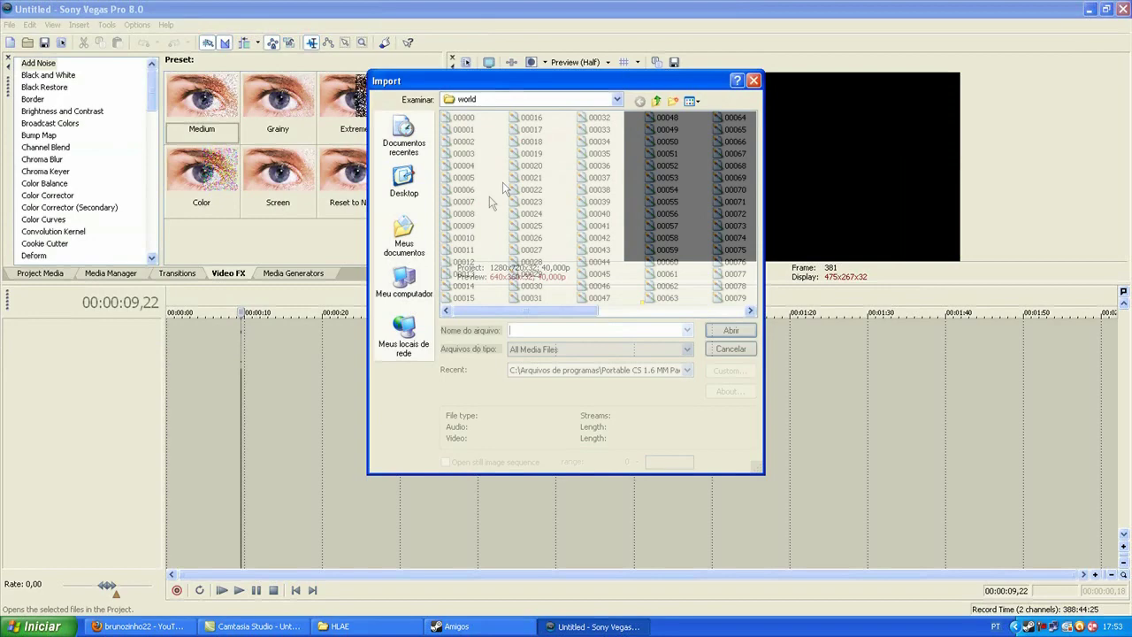
key(BackSpace)
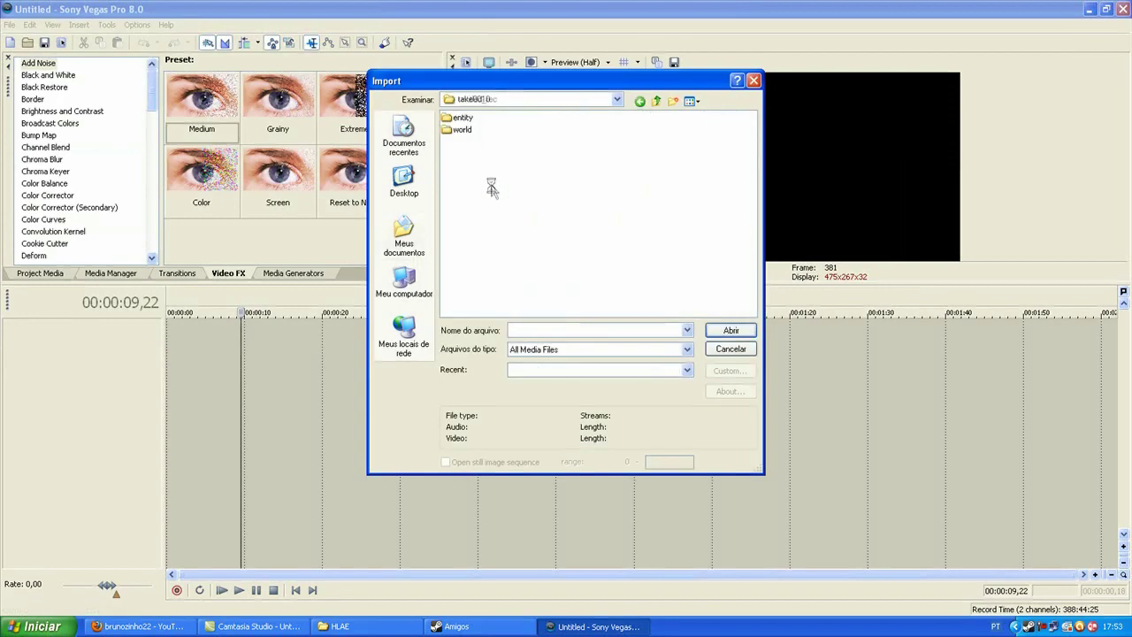
key(BackSpace)
click(473, 251)
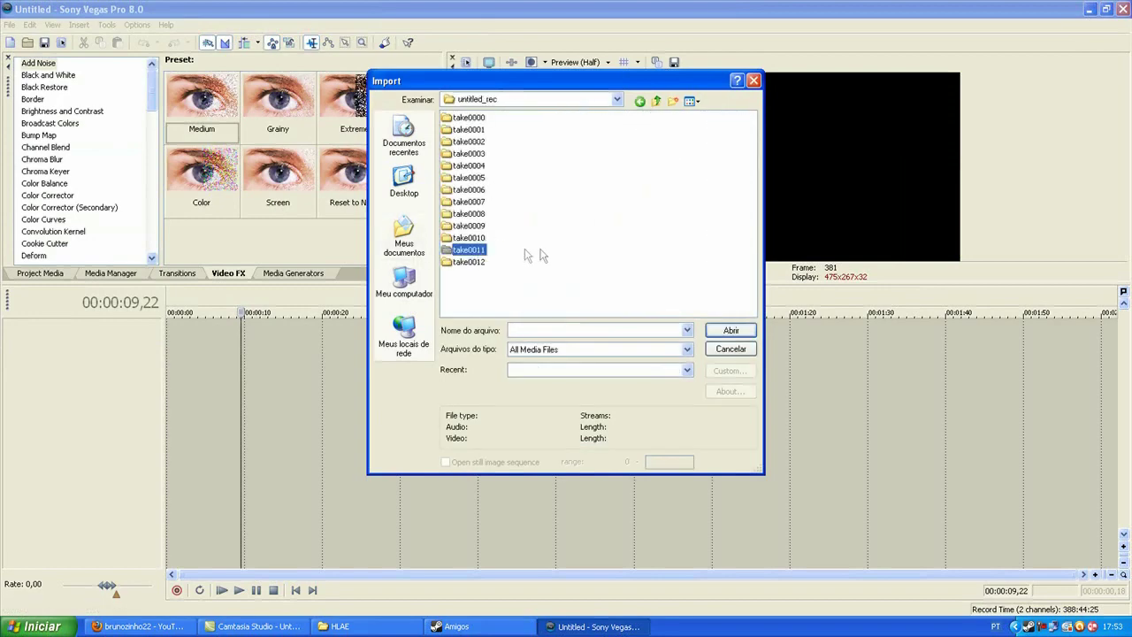
double_click(485, 252)
click(463, 120)
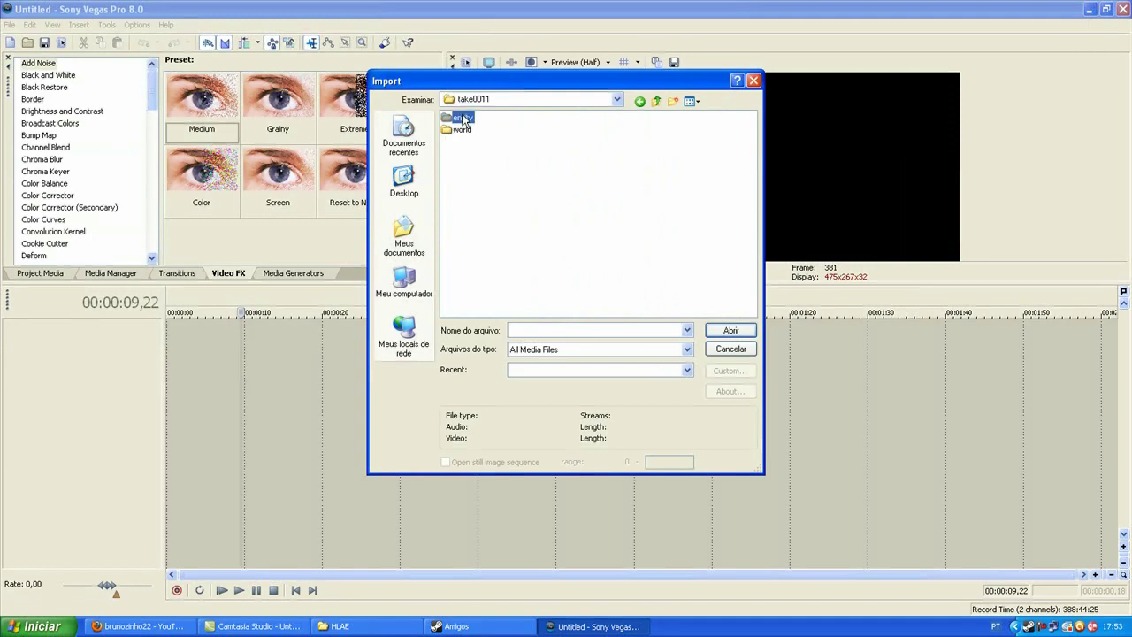
double_click(463, 119)
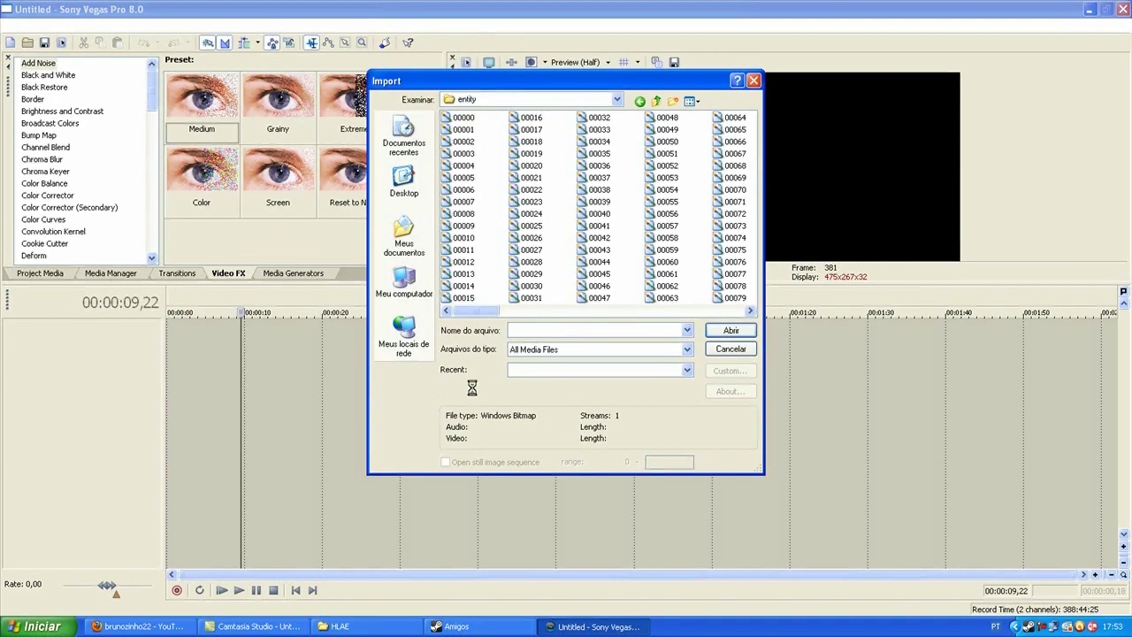
Import frame 00000 as a 100 fps still image sequence and drag it onto the timeline.
click(446, 462)
click(732, 330)
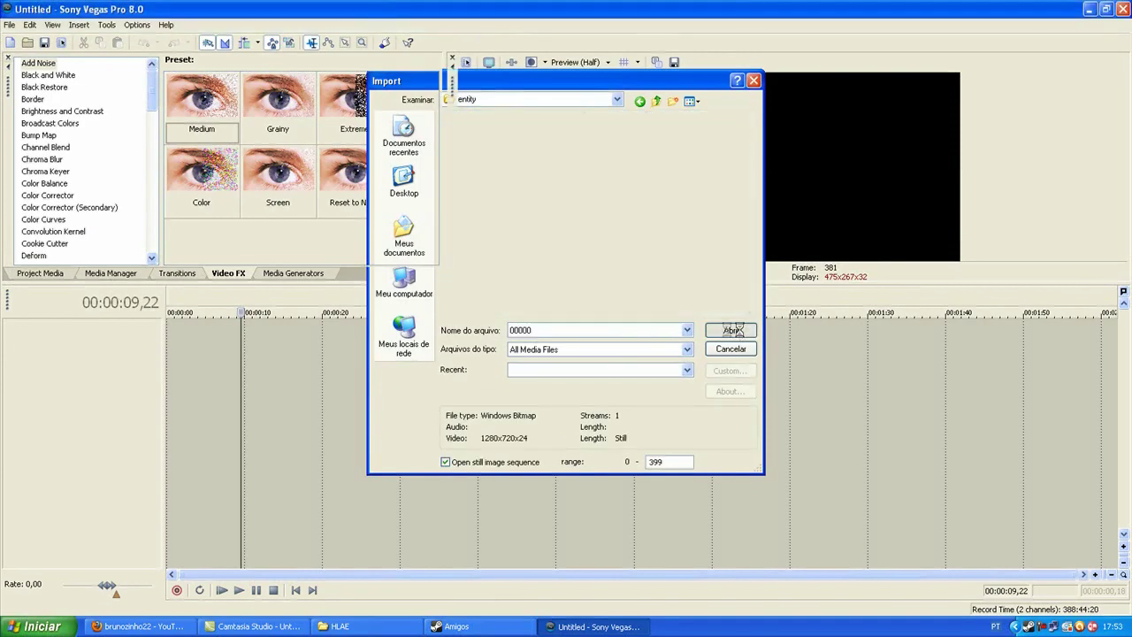
double_click(590, 313)
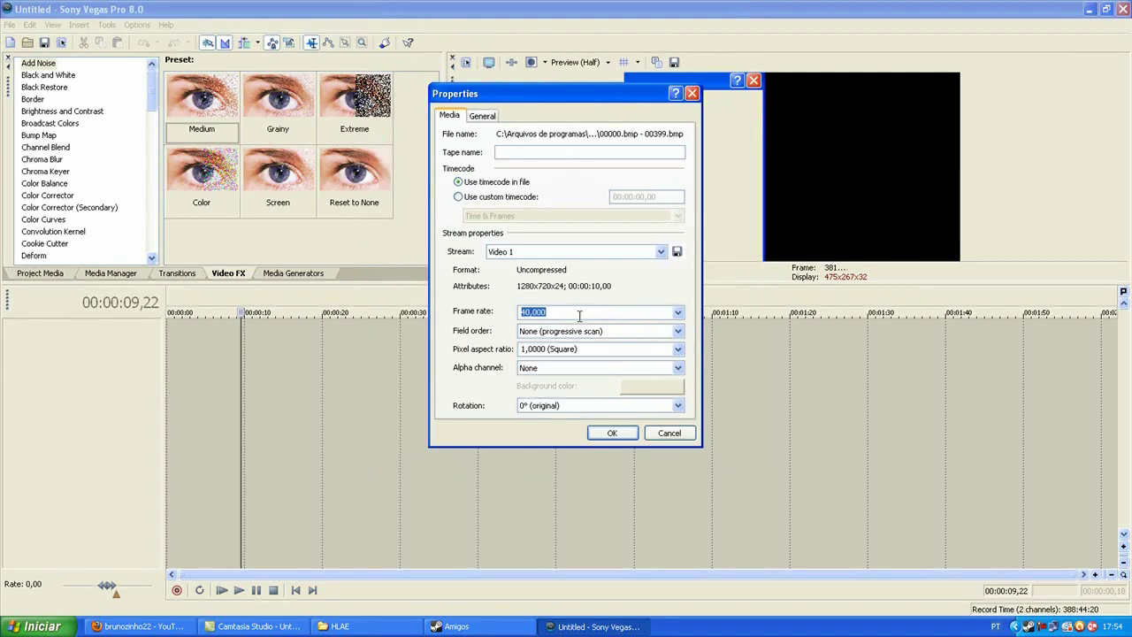
text(100)
key(Return)
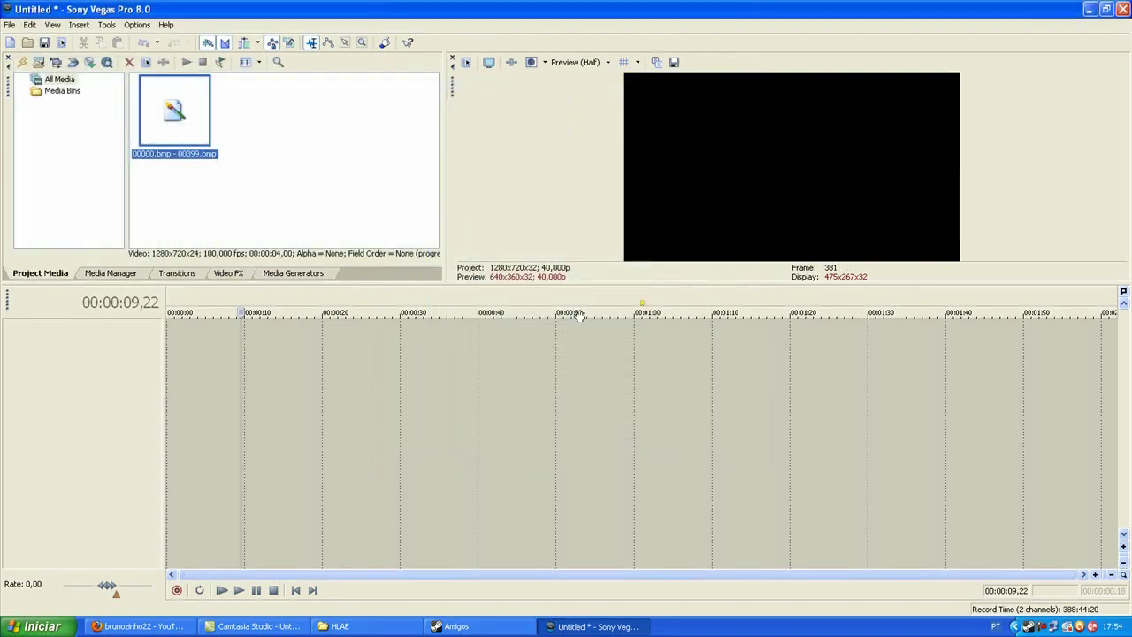
drag(156, 119, 247, 345)
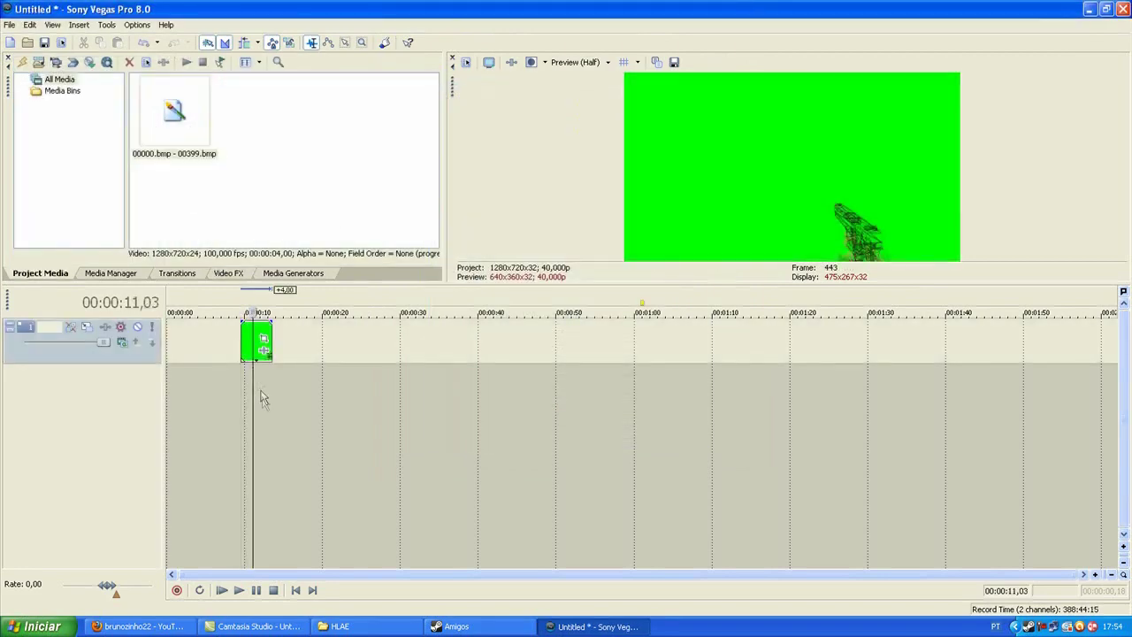
scroll(433, 442, up, 5)
click(696, 484)
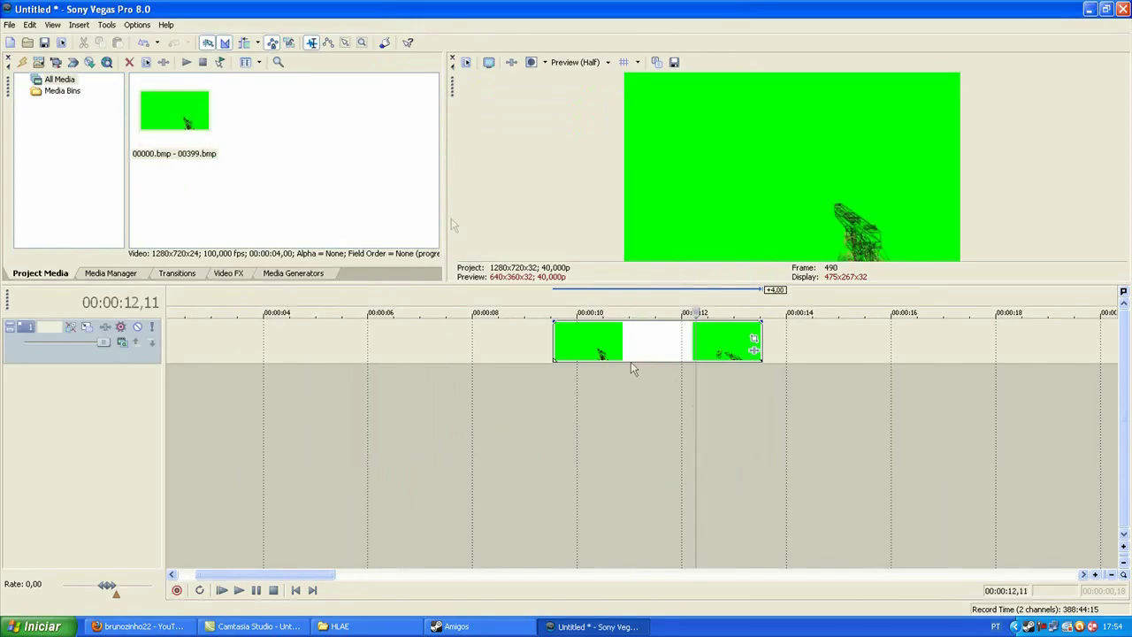
click(9, 25)
Import take0012\entity frame 00000 as a still image sequence at 100 fps.
mouse_move(265, 147)
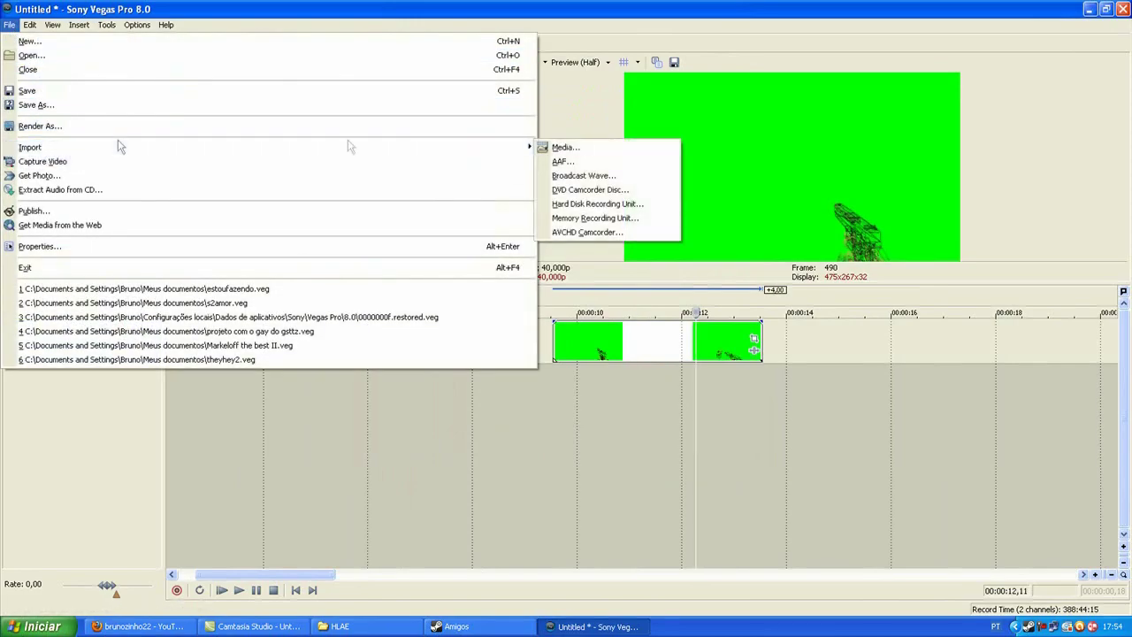
click(599, 150)
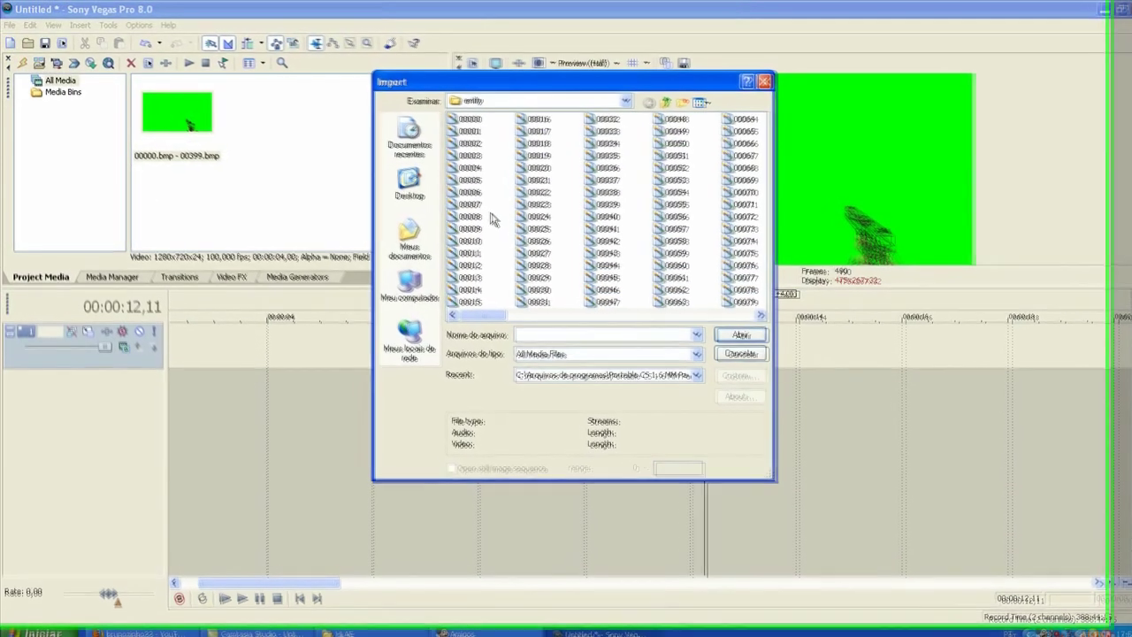
key(BackSpace)
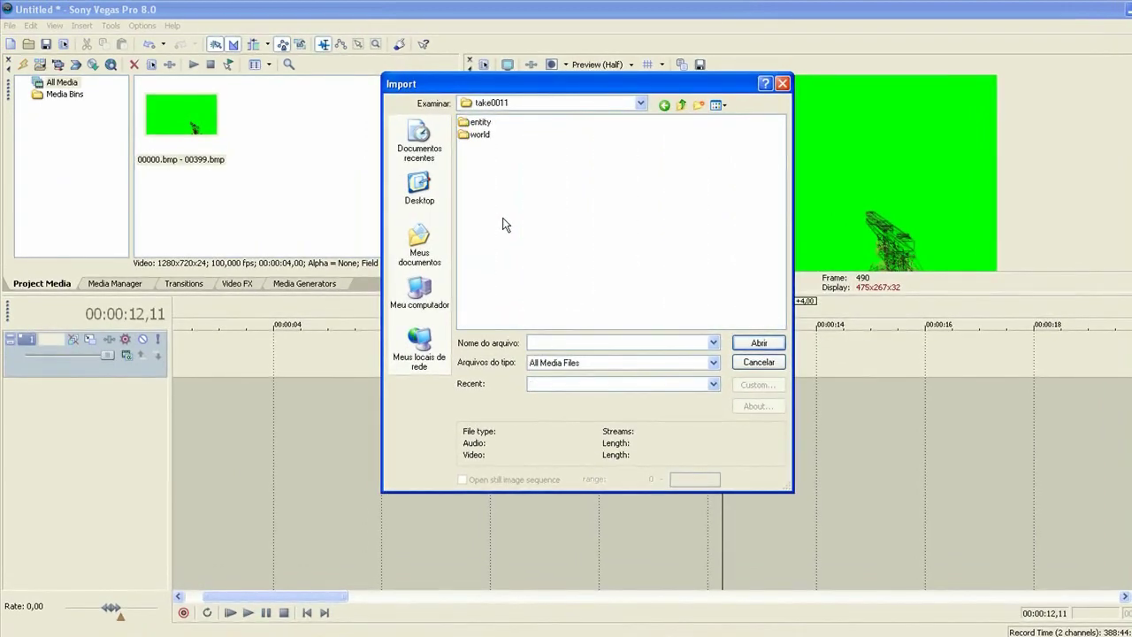
key(BackSpace)
click(499, 272)
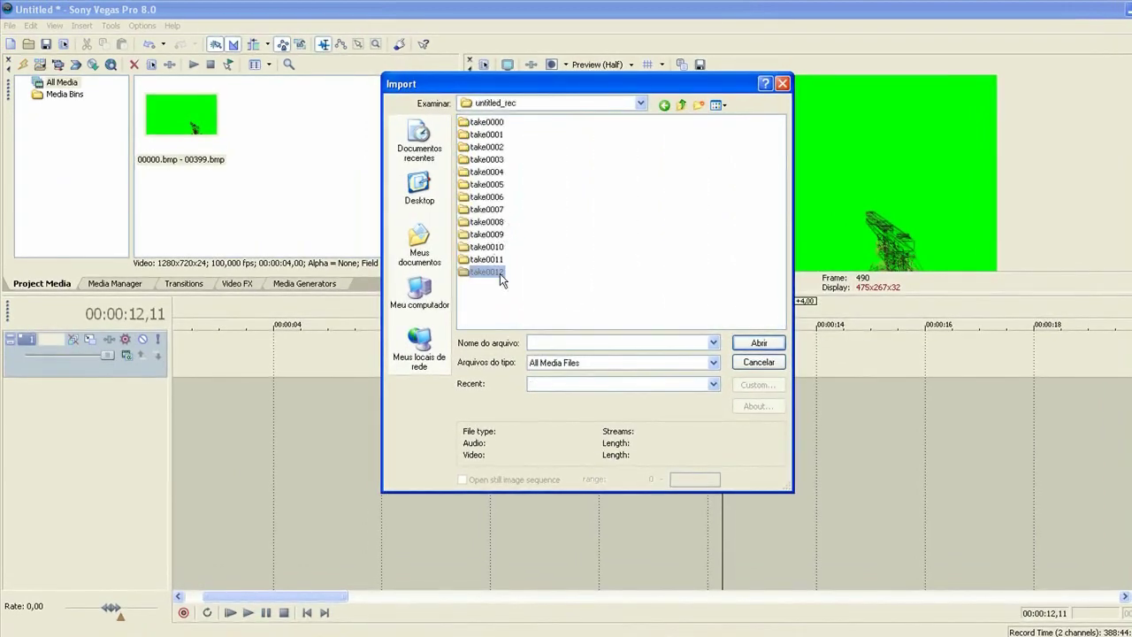
double_click(492, 272)
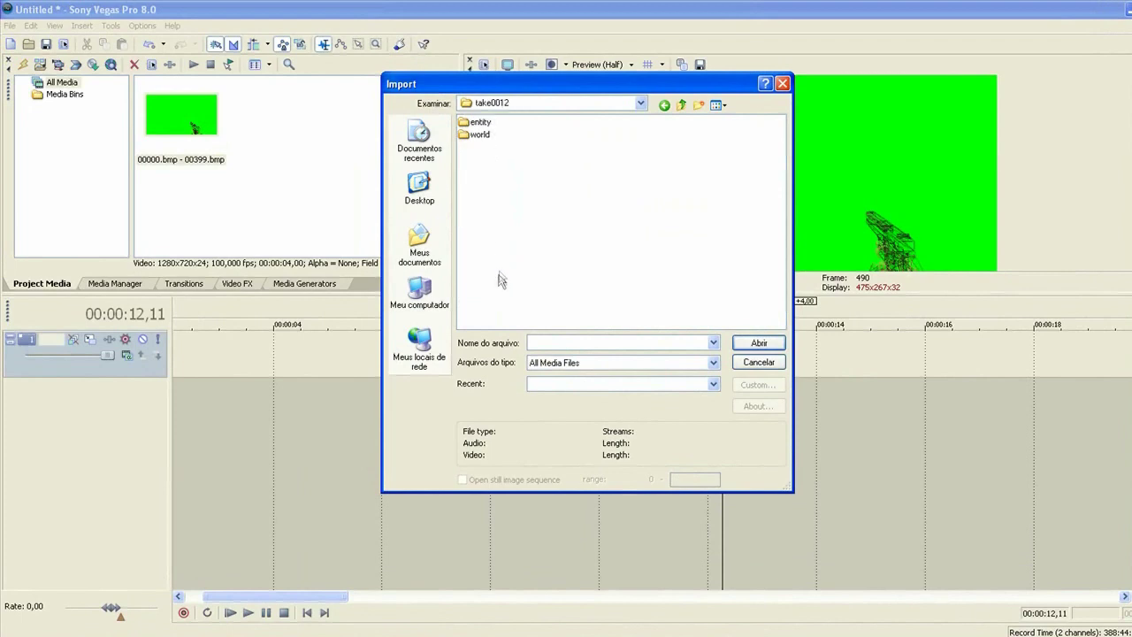
double_click(479, 123)
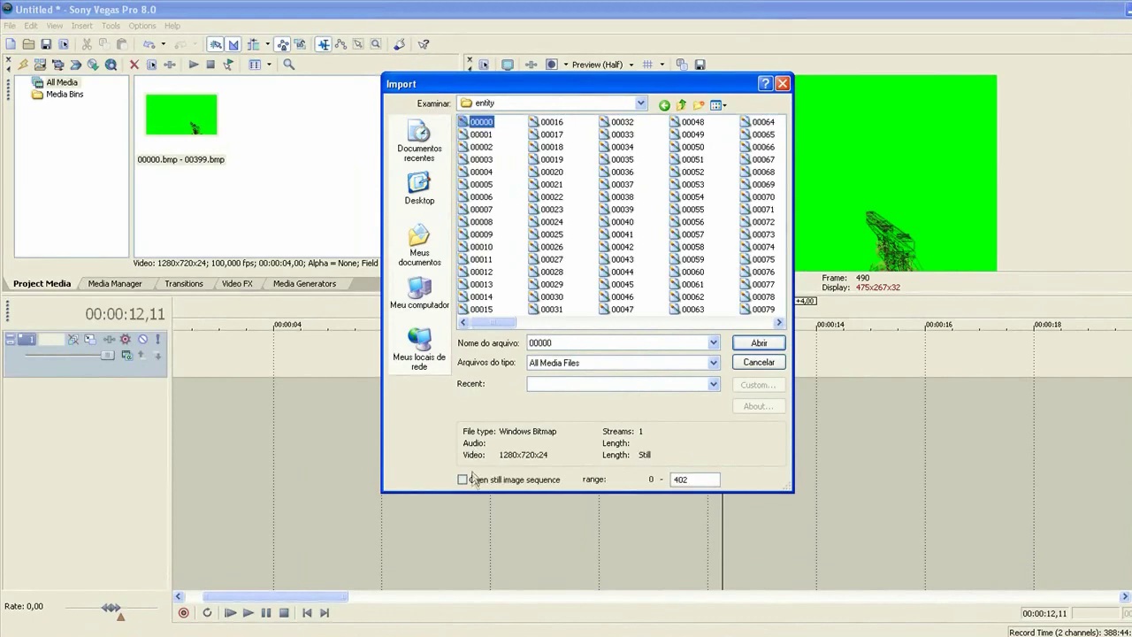
click(475, 479)
click(753, 345)
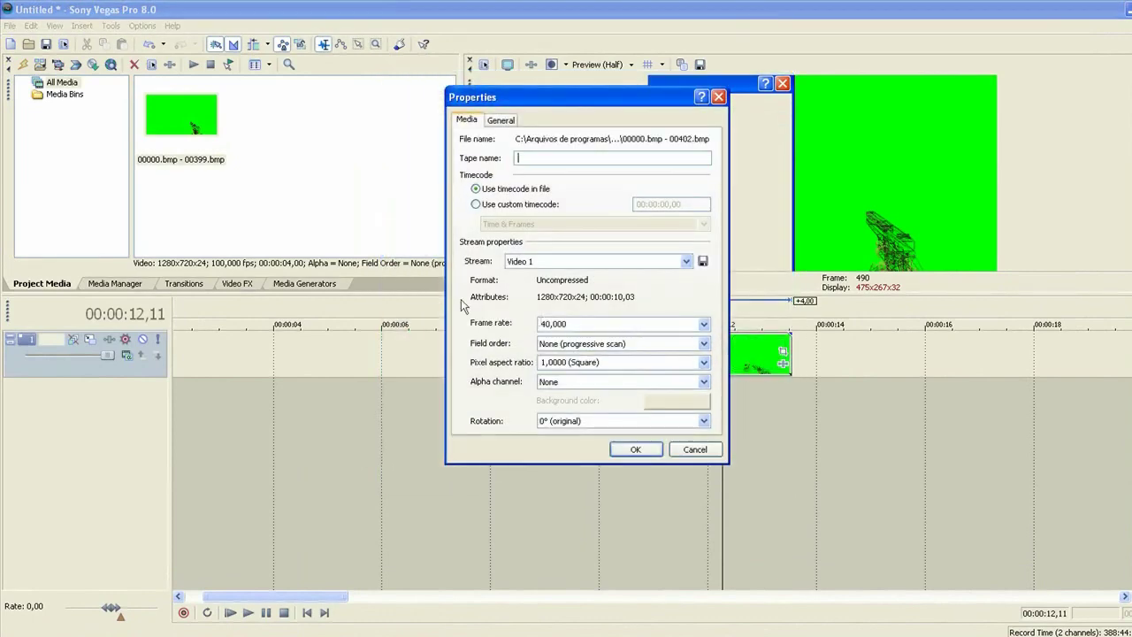
double_click(593, 321)
text(100)
key(Return)
Import the world folder's 00000–00402.bmp frames as a 100 fps image sequence.
key(alt)
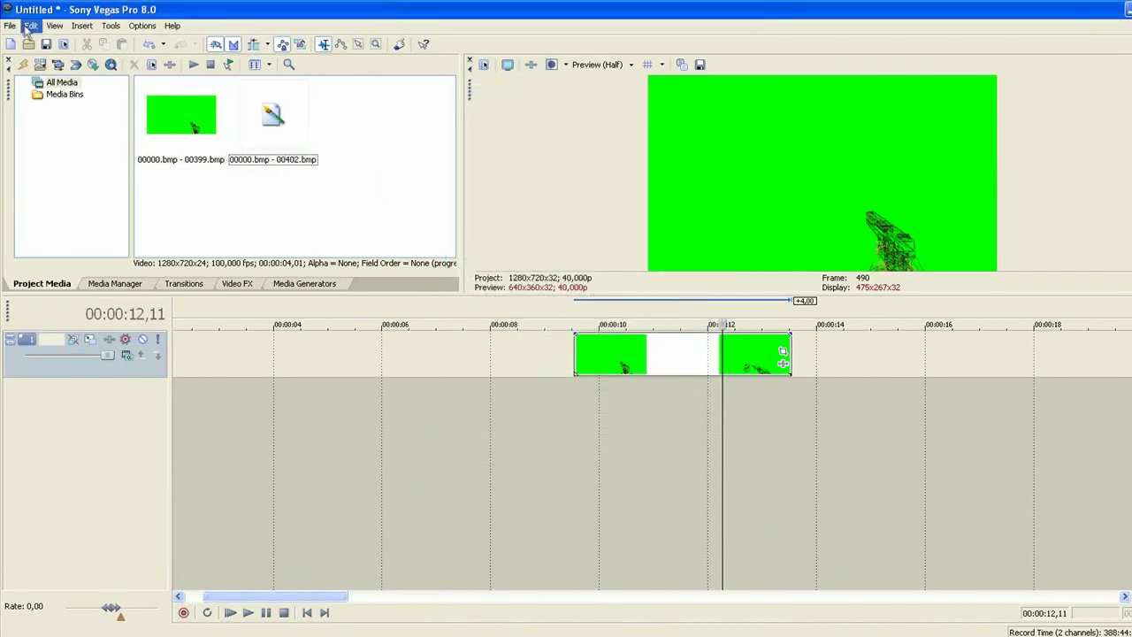
key(f)
key(i)
key(m)
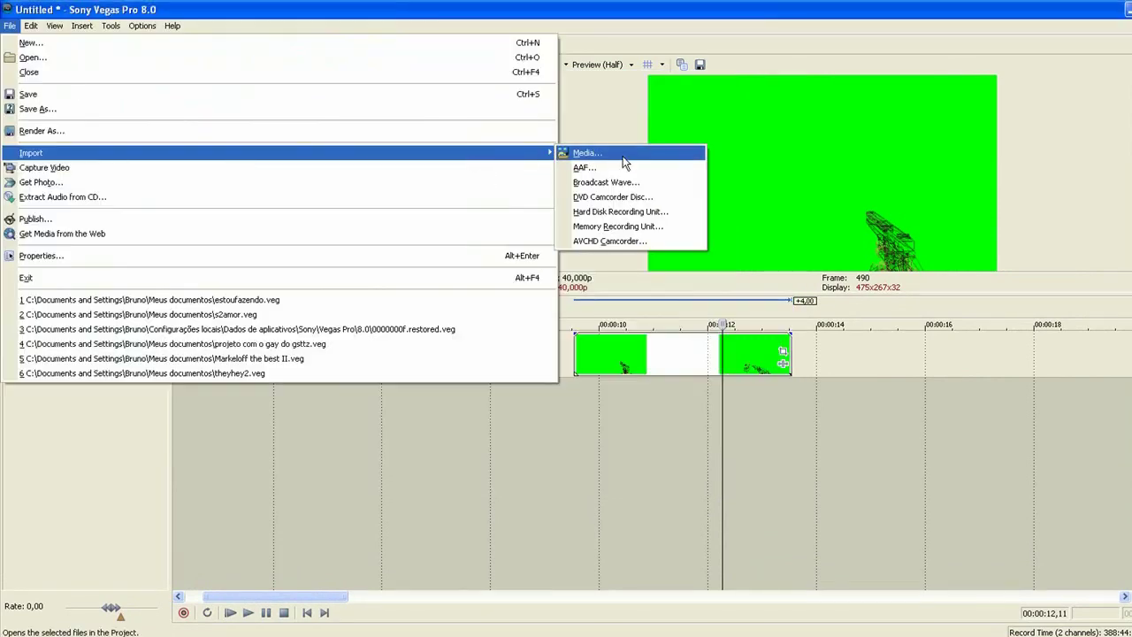
click(576, 153)
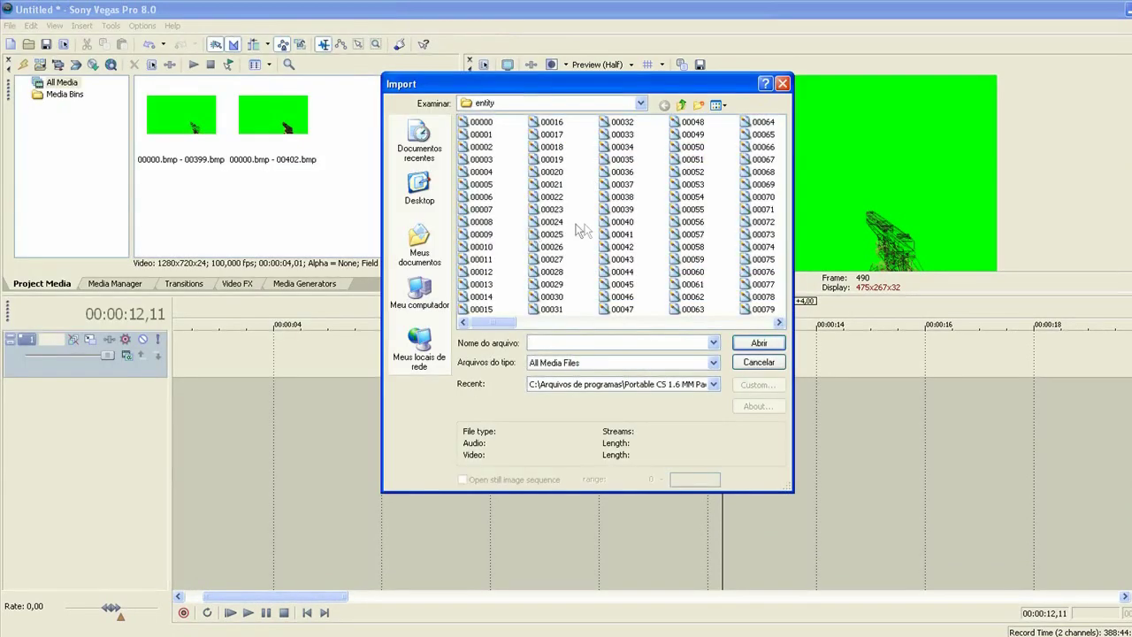
key(BackSpace)
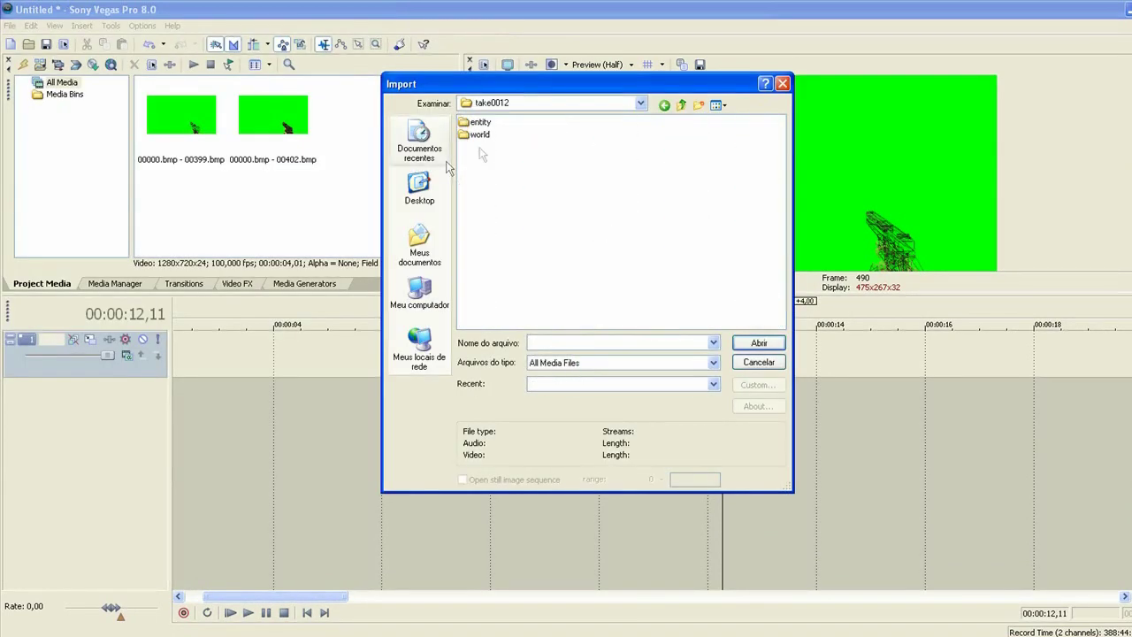
click(482, 134)
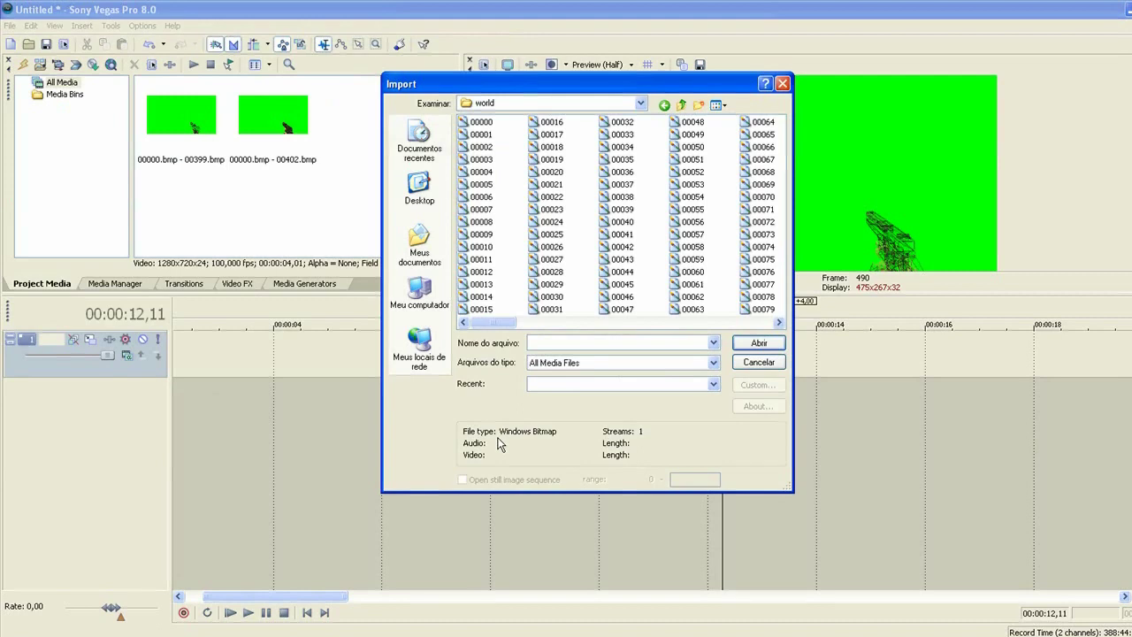
key(Down)
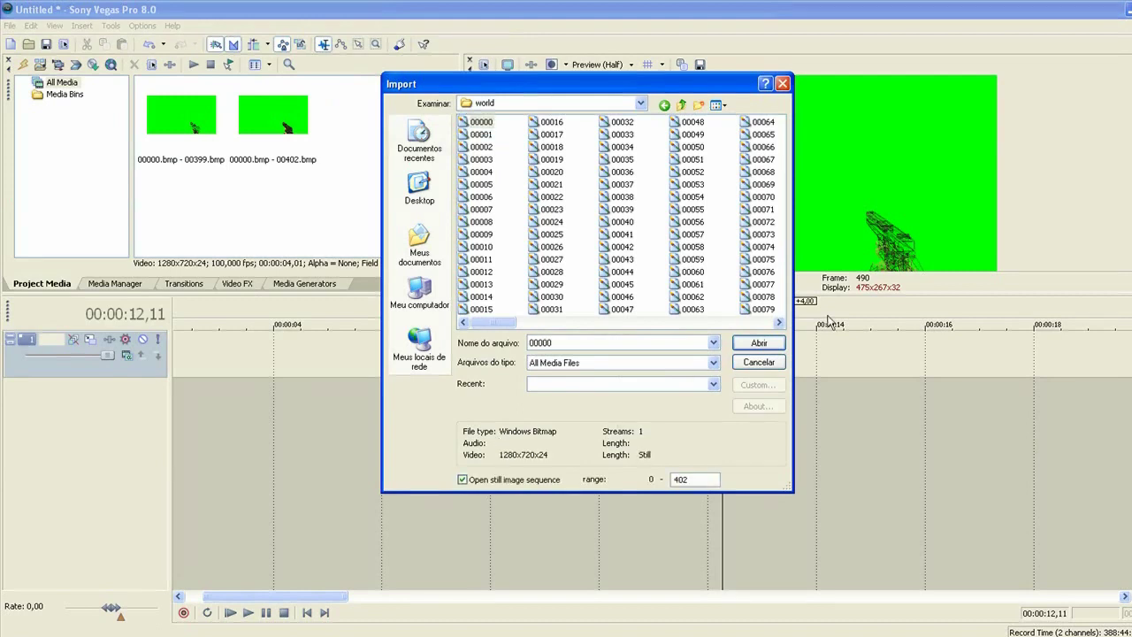
click(760, 343)
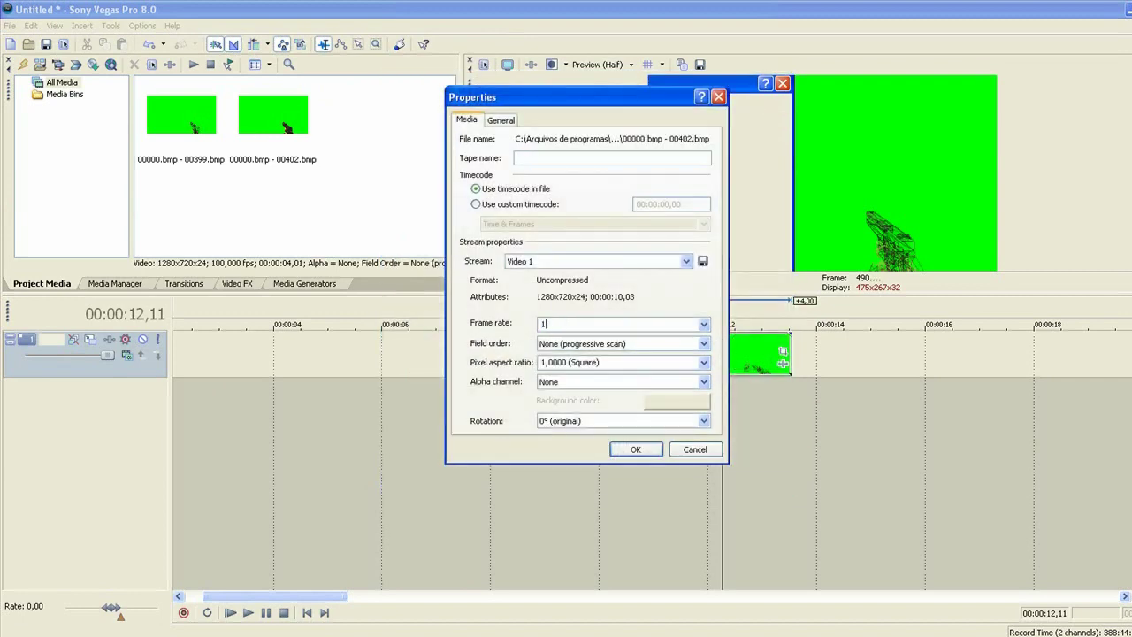
key(Return)
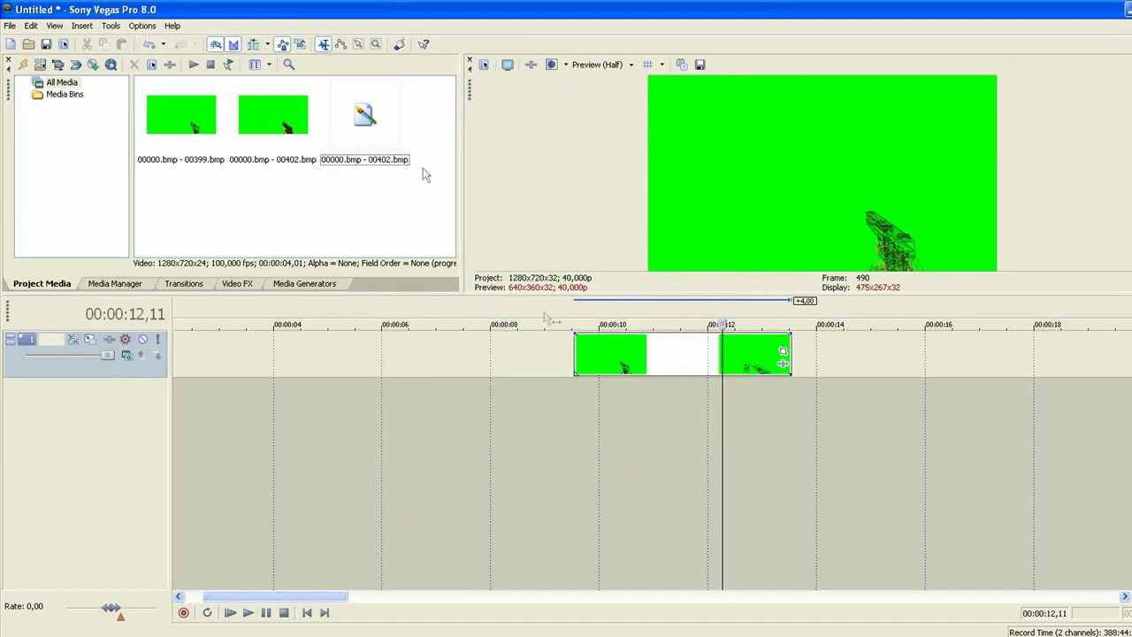
Place the desert footage and both green wireframe sequences on the timeline.
drag(590, 352, 329, 352)
click(397, 382)
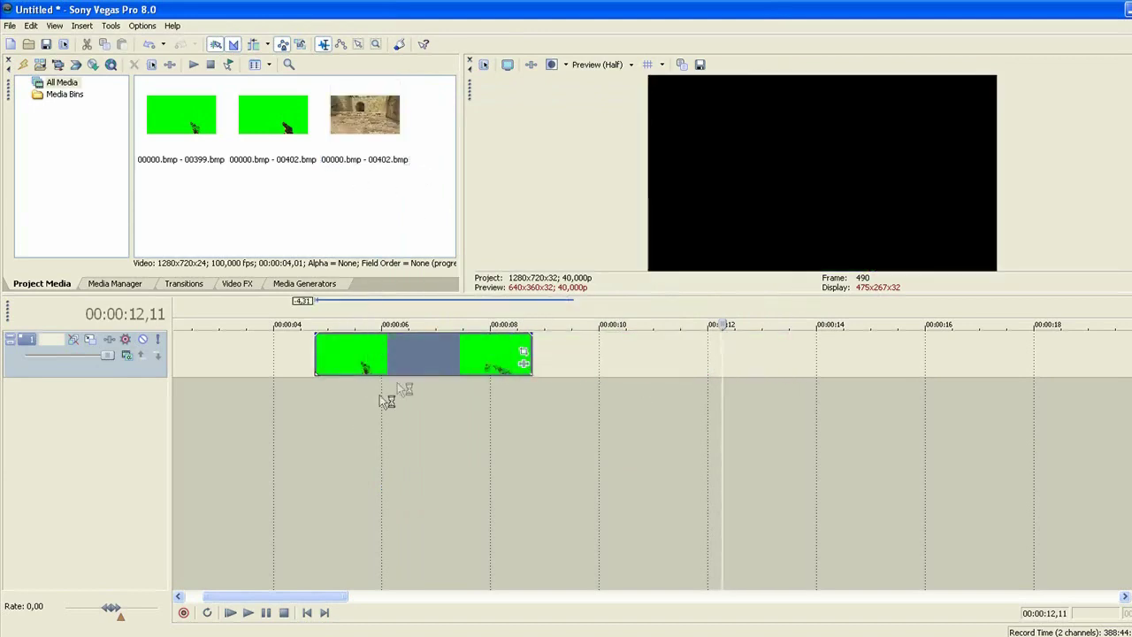
drag(373, 137, 335, 428)
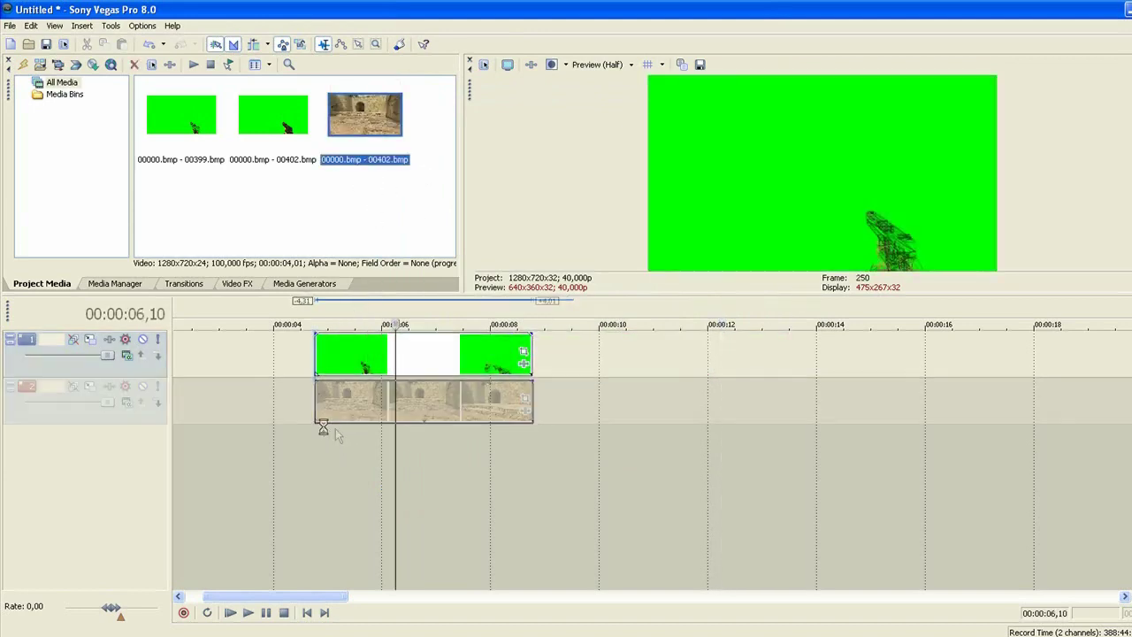
drag(260, 121, 577, 402)
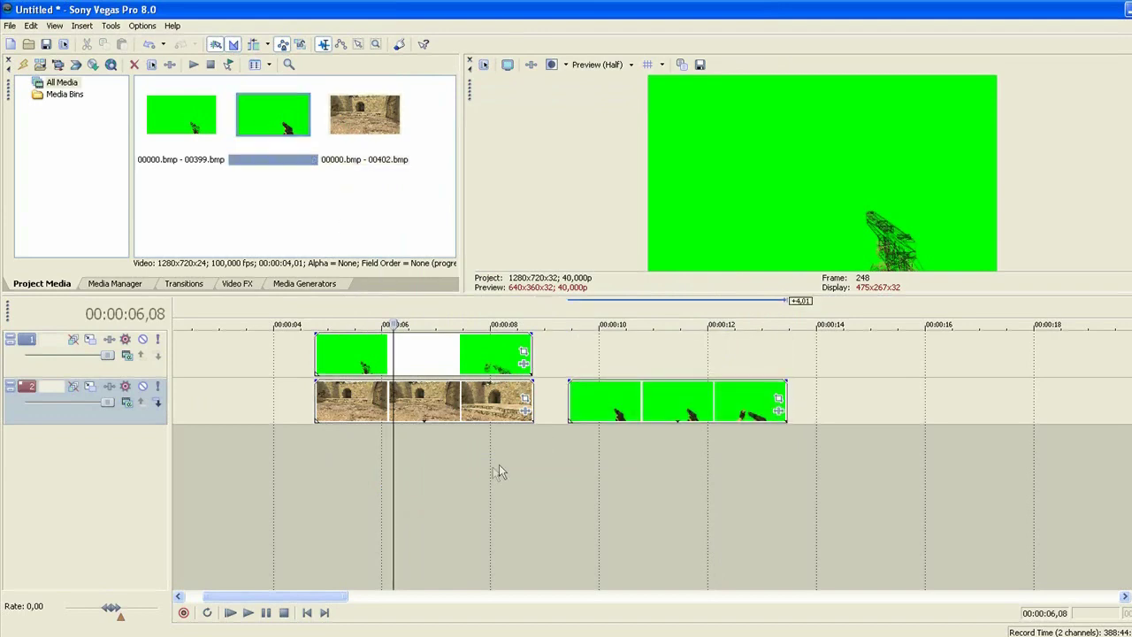
Insert a new video track and align both green clips on tracks 1–2 above the desert clip.
right_click(493, 467)
click(536, 504)
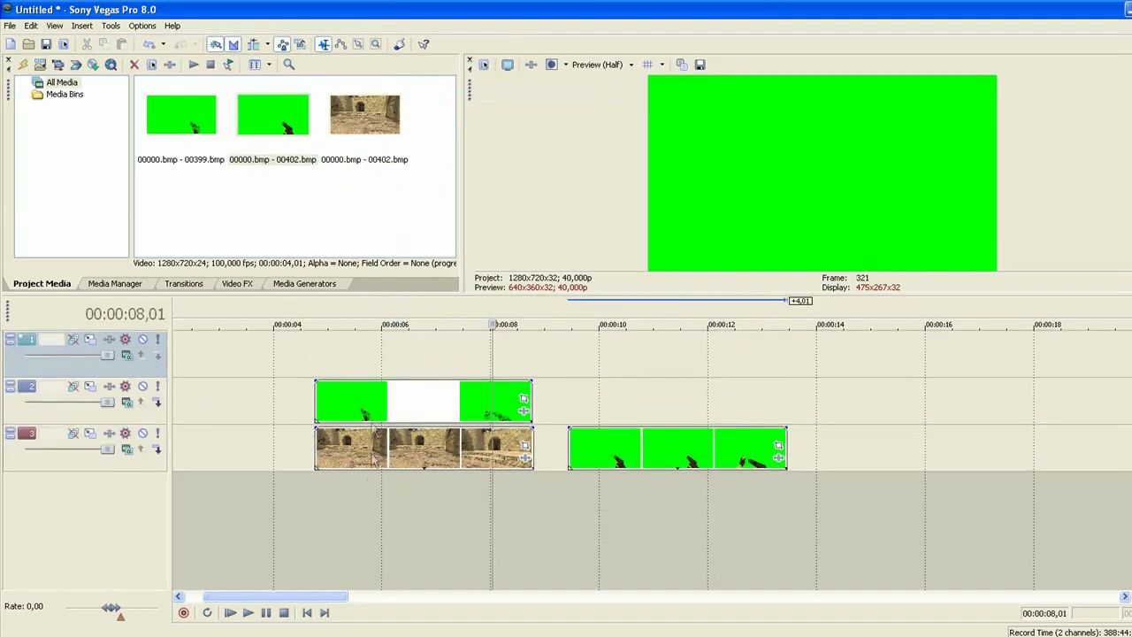
drag(580, 453, 566, 402)
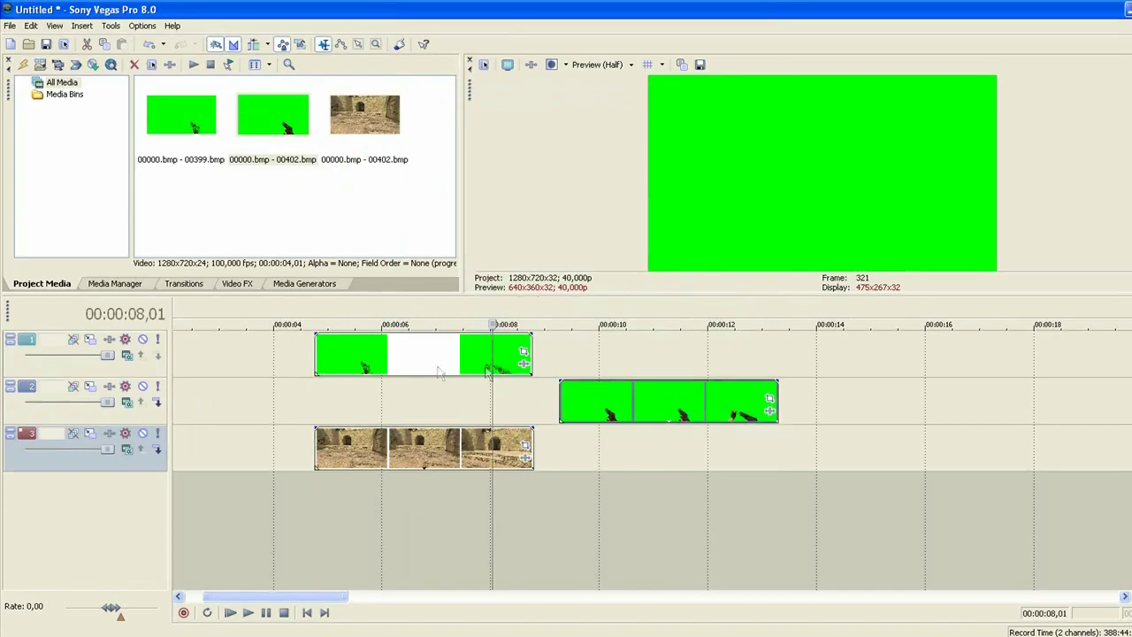
double_click(424, 369)
drag(654, 402, 462, 291)
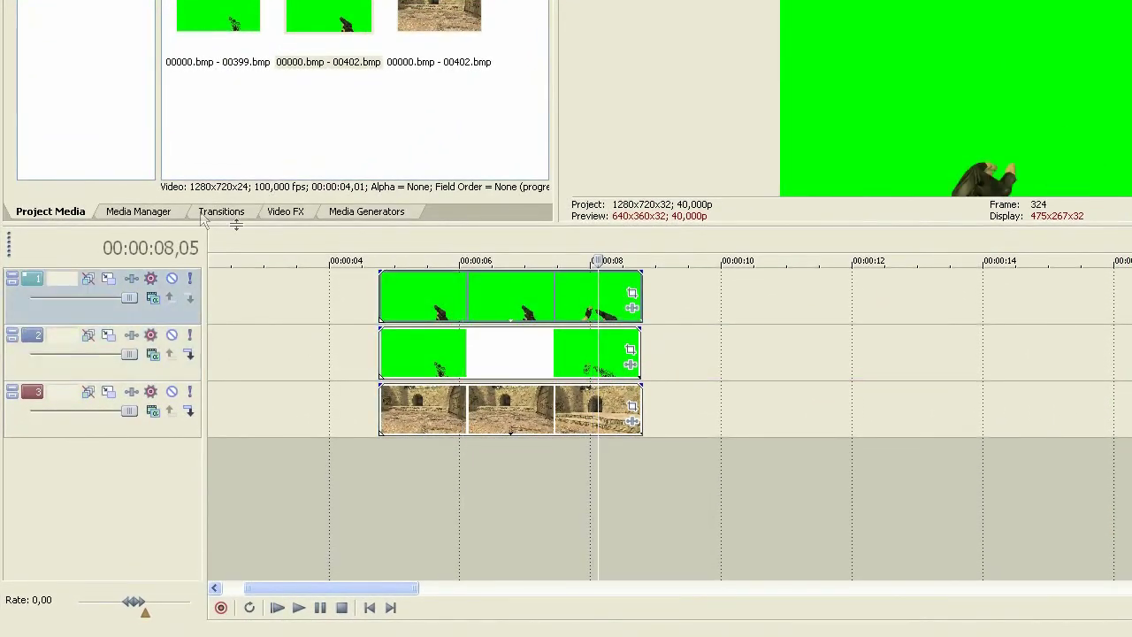
Apply the Chroma Keyer 'Pure Green Screen' preset to the top green clip.
click(285, 214)
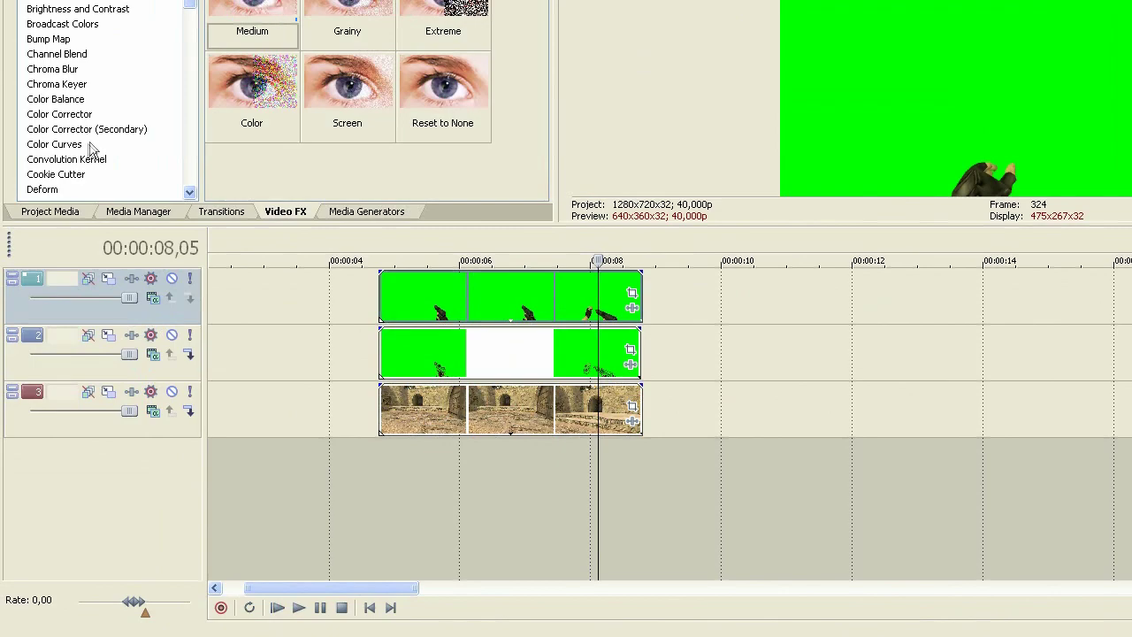
click(78, 115)
click(72, 86)
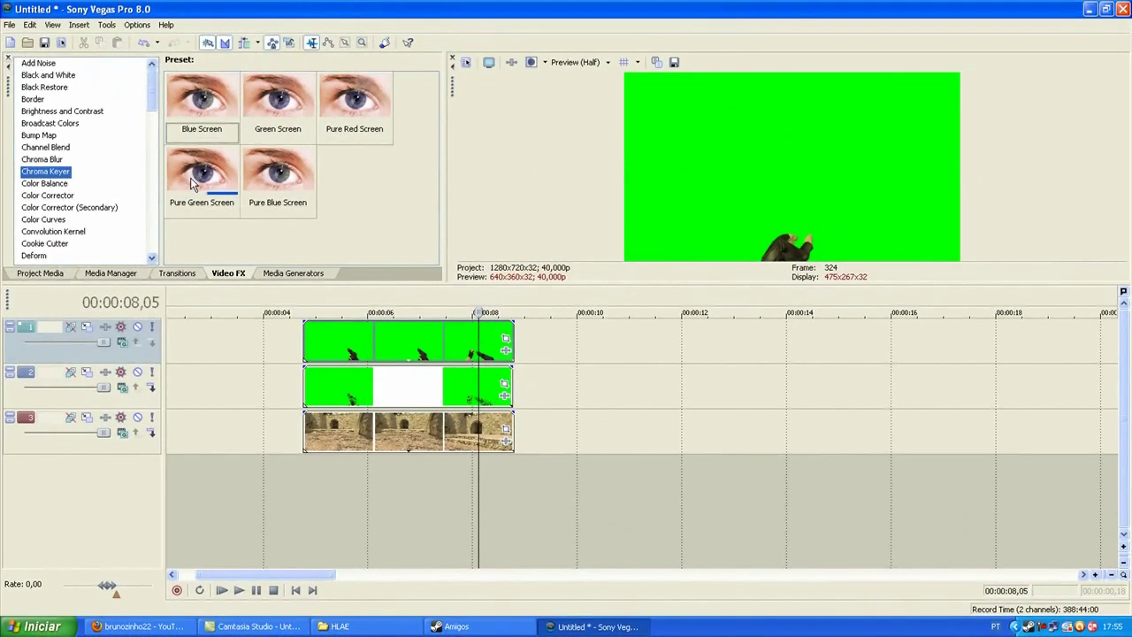
drag(194, 182, 318, 277)
drag(393, 340, 400, 338)
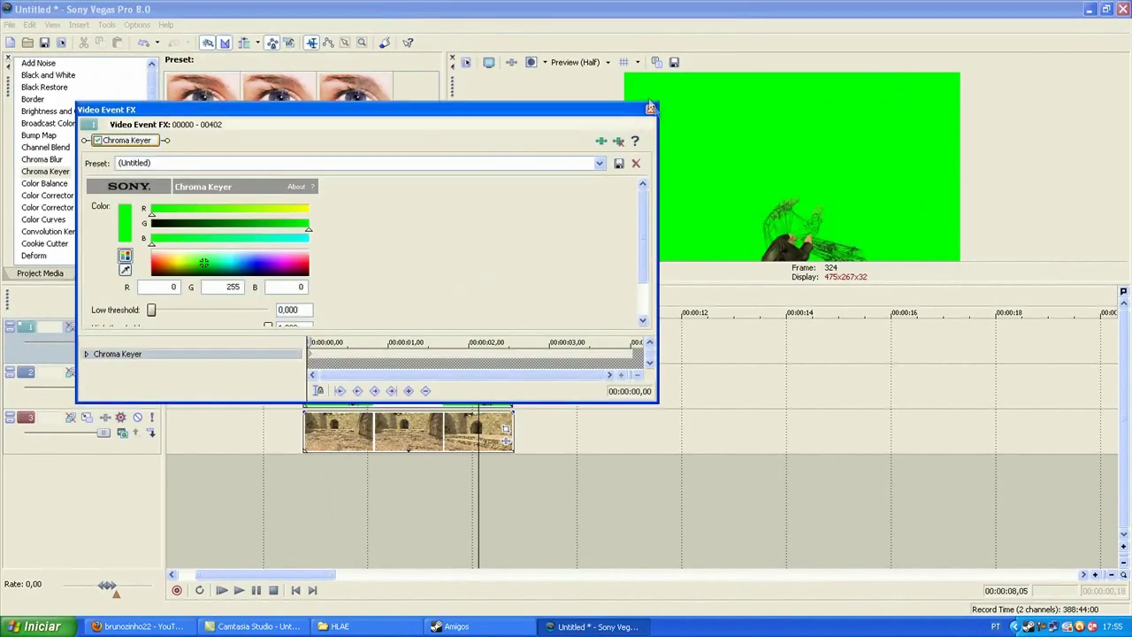
click(654, 109)
Apply 'Pure Green Screen' to the second green clip and scrub from about 5,21 to check the key.
drag(200, 176, 243, 226)
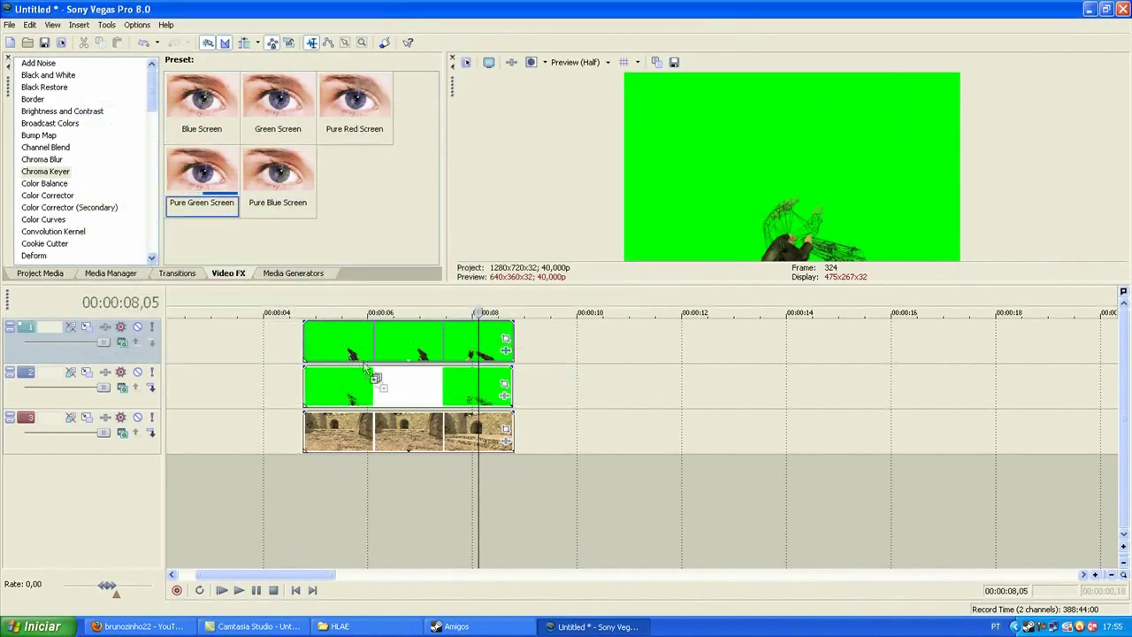
drag(398, 389, 399, 389)
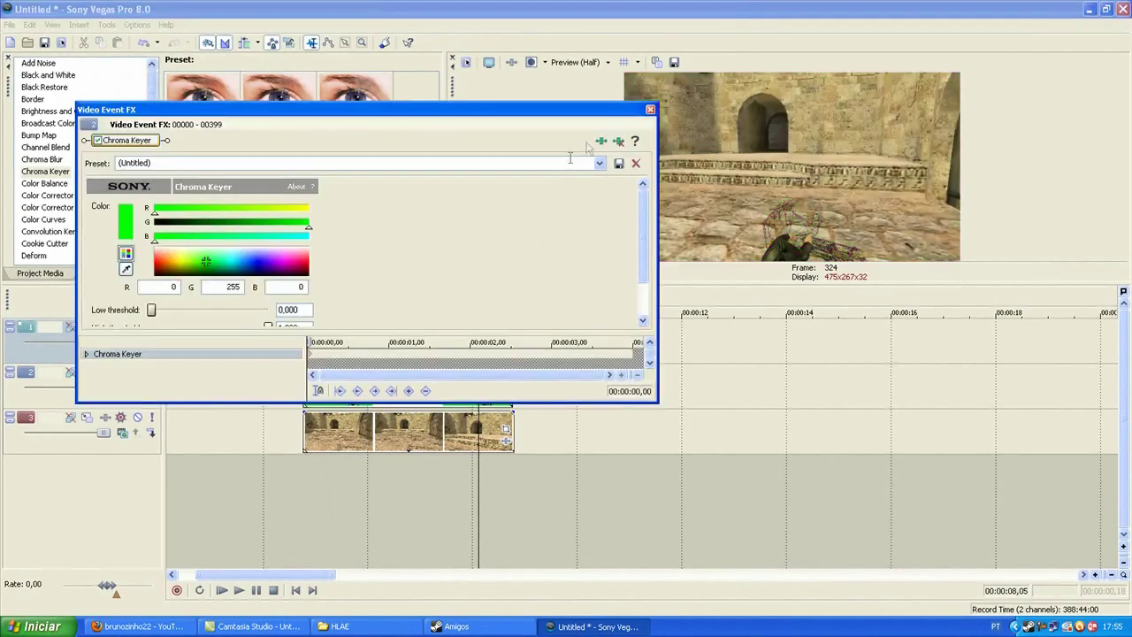
click(650, 110)
click(343, 495)
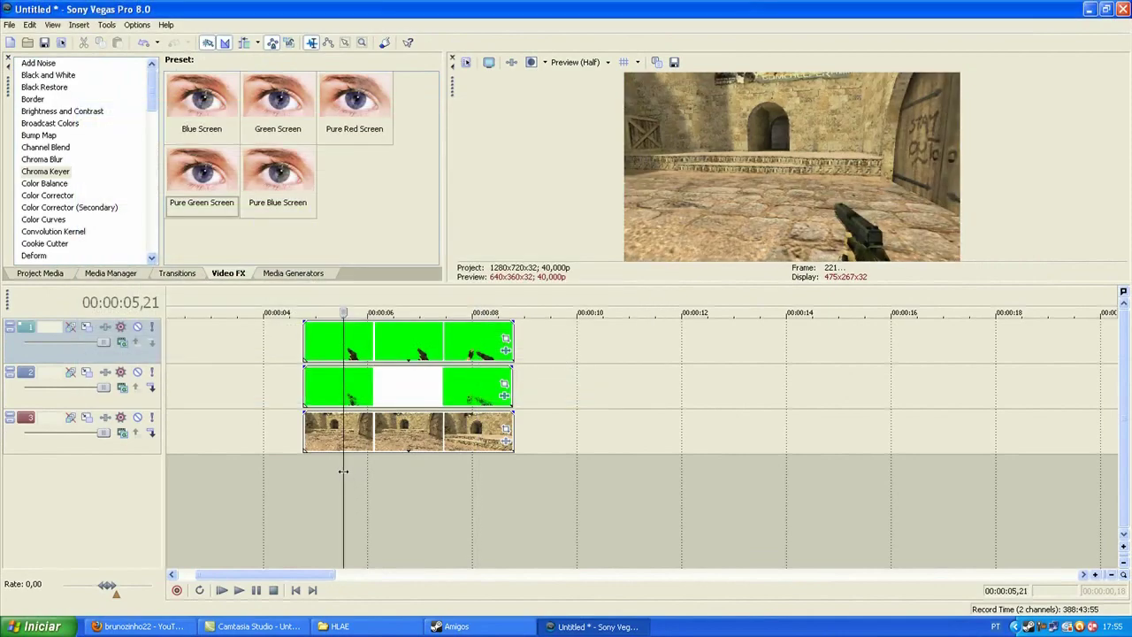
drag(343, 470, 380, 362)
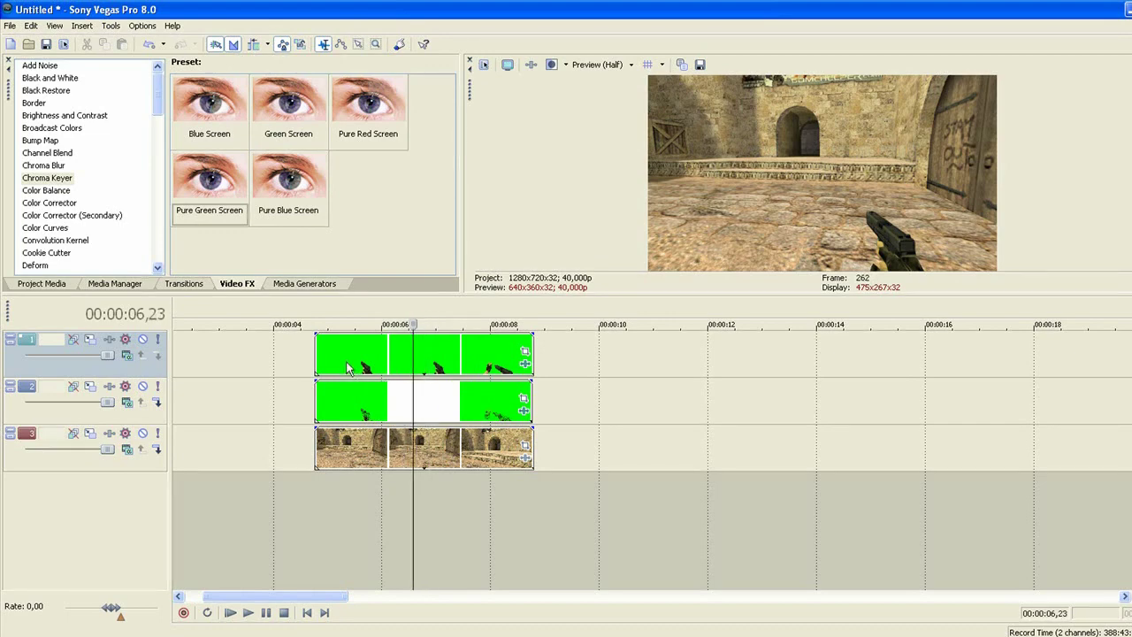
Split the top wireframe clip at the playhead and delete its first piece.
click(349, 369)
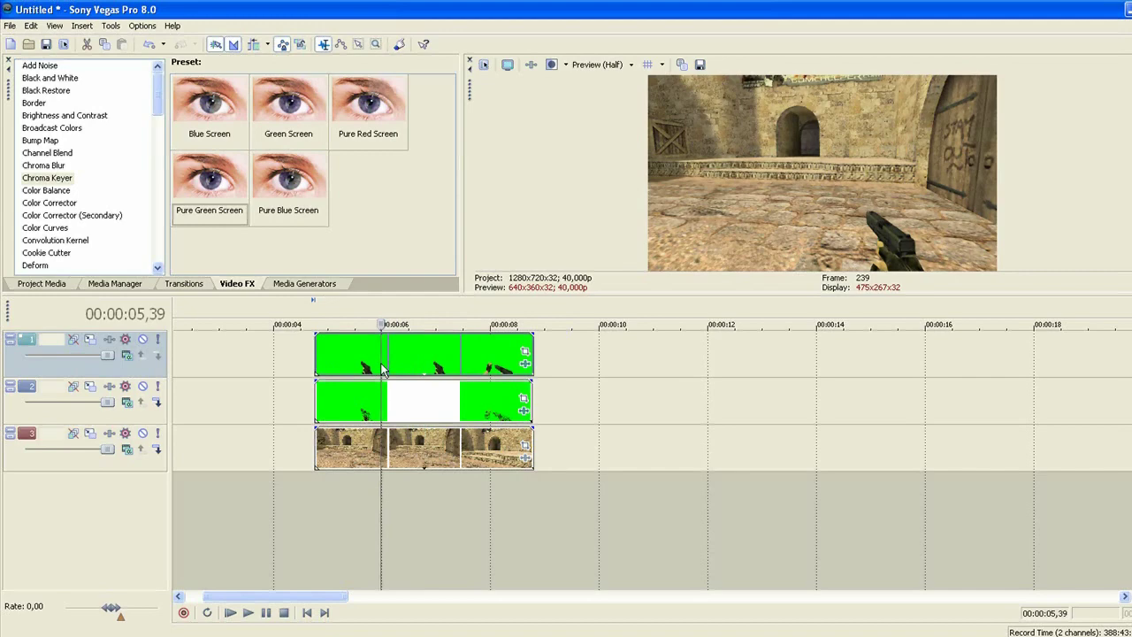
key(s)
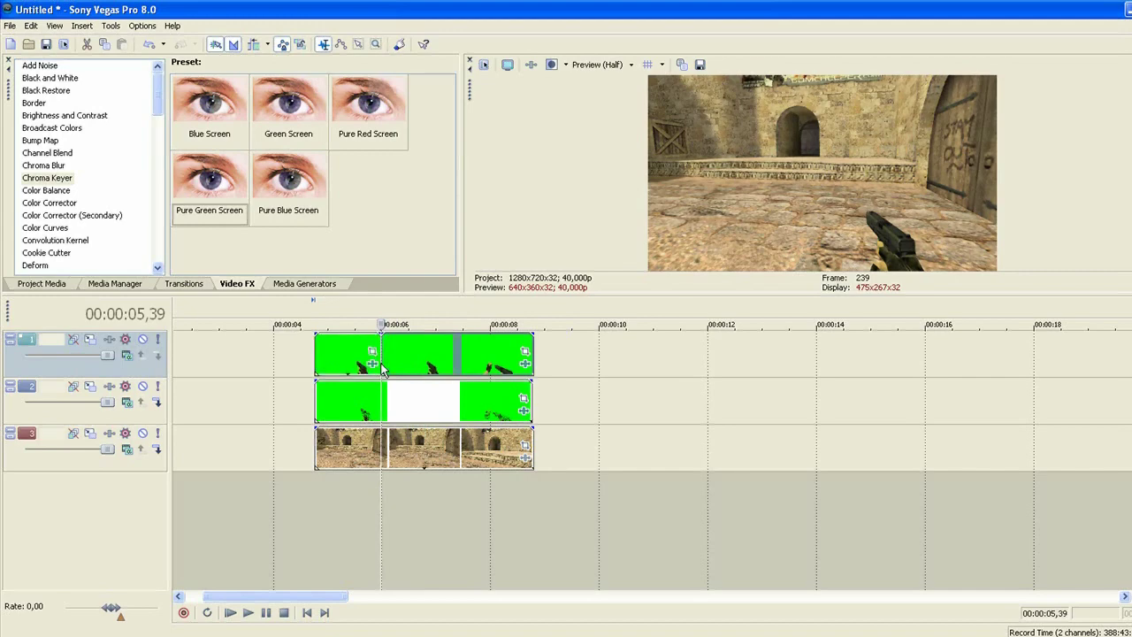
click(331, 359)
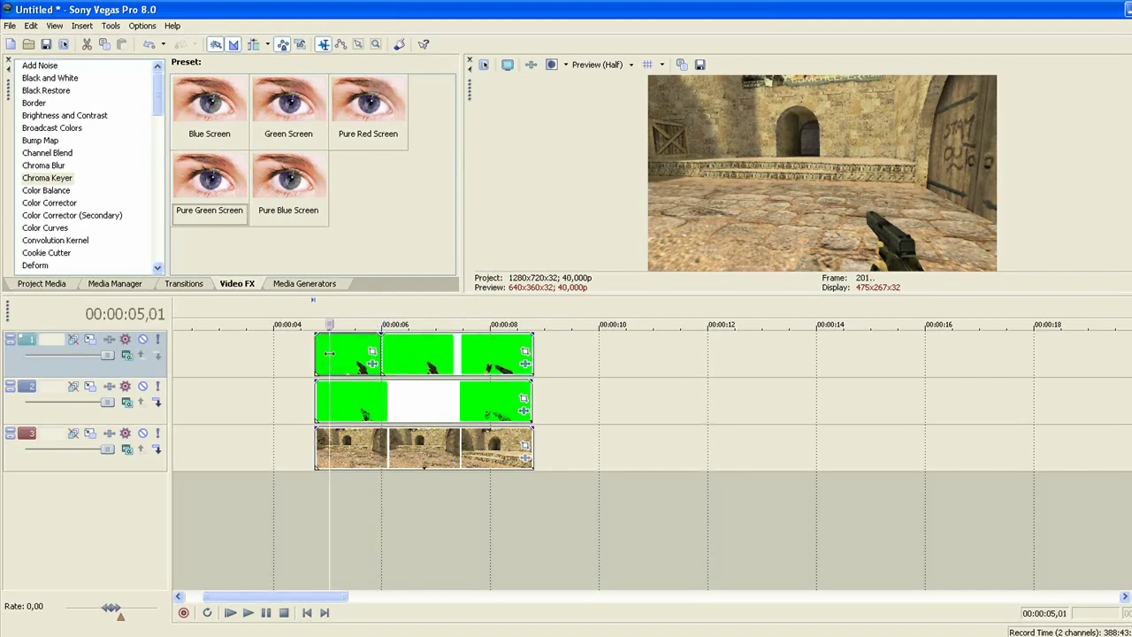
key(Delete)
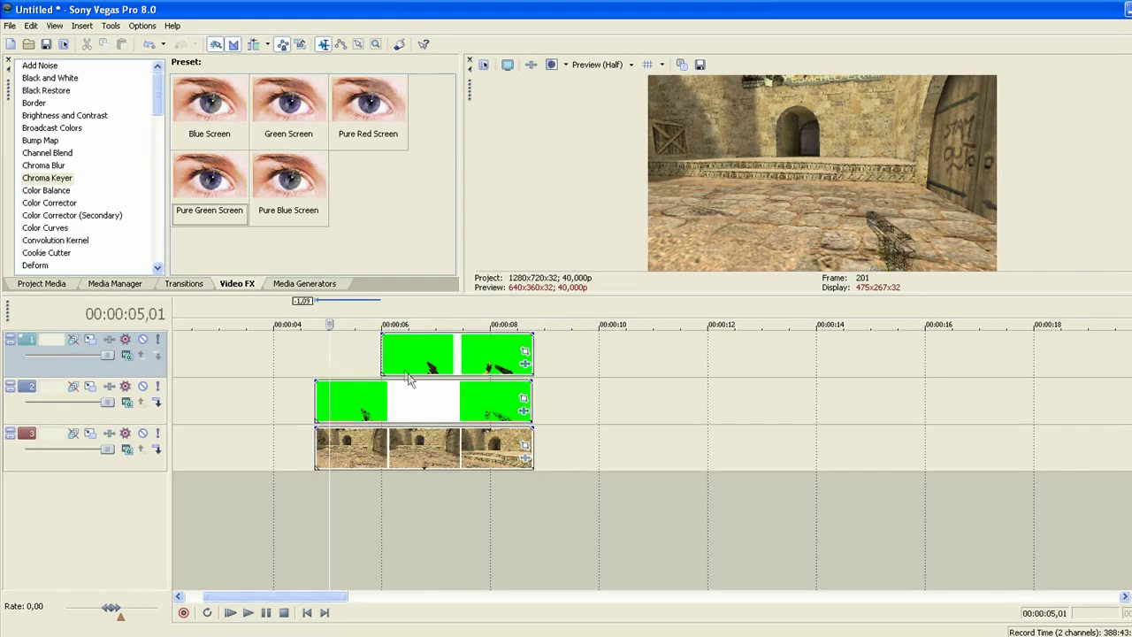
Scrub around the new clip start near 6 seconds to preview the offset.
click(362, 354)
click(374, 354)
click(366, 354)
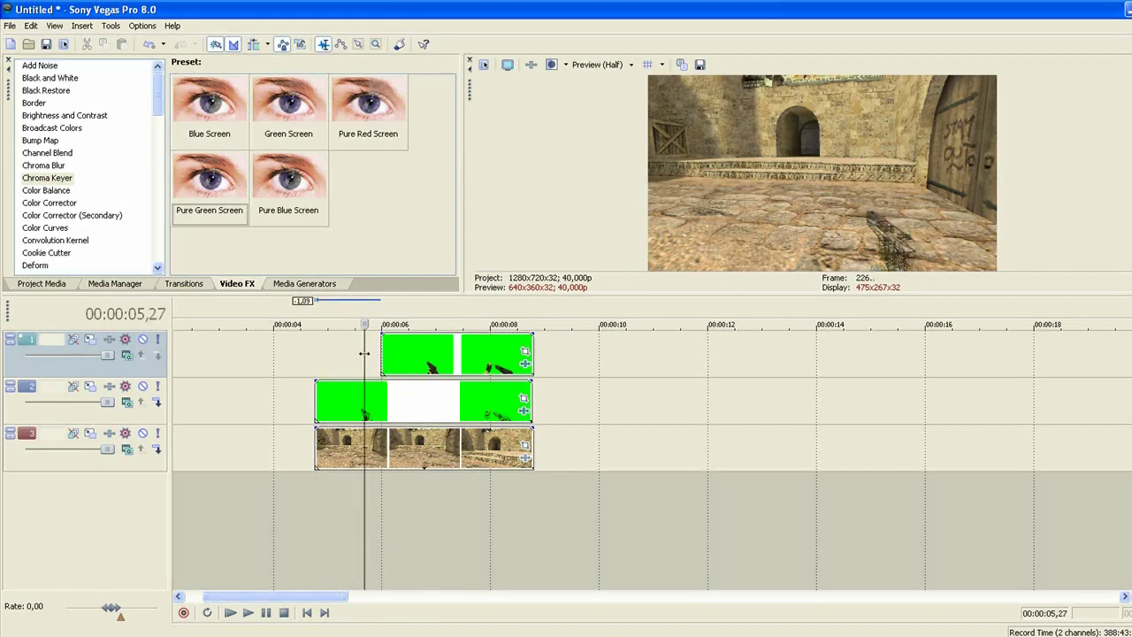
click(374, 354)
drag(374, 354, 371, 386)
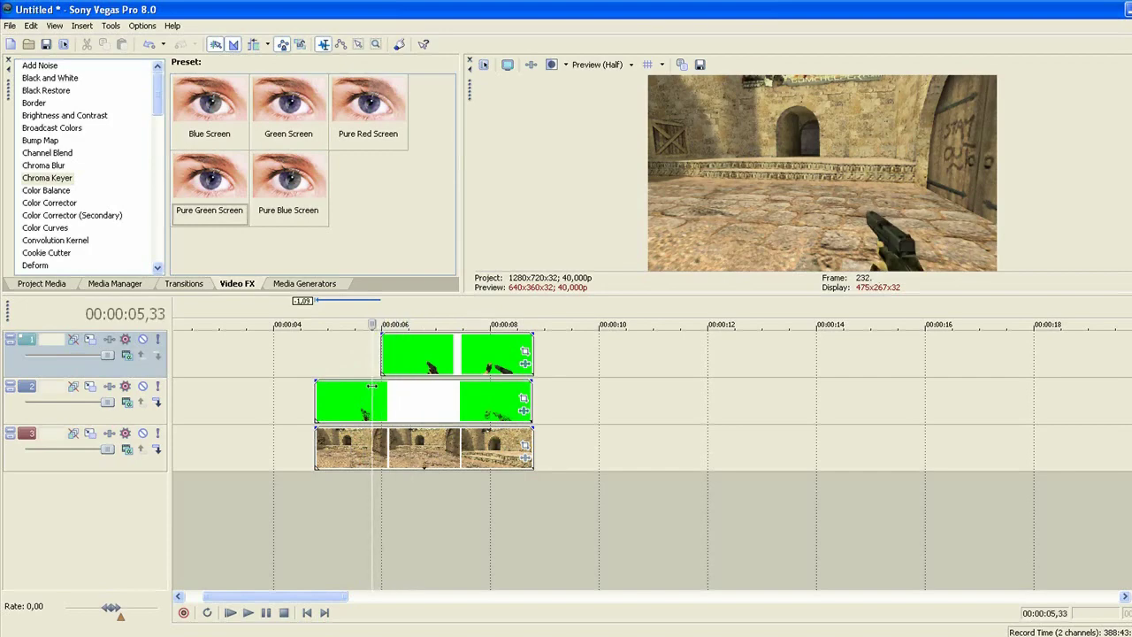
Apply a Top-Down, Soft Edge Linear Wipe preset to the start of the track 1 clip.
click(196, 286)
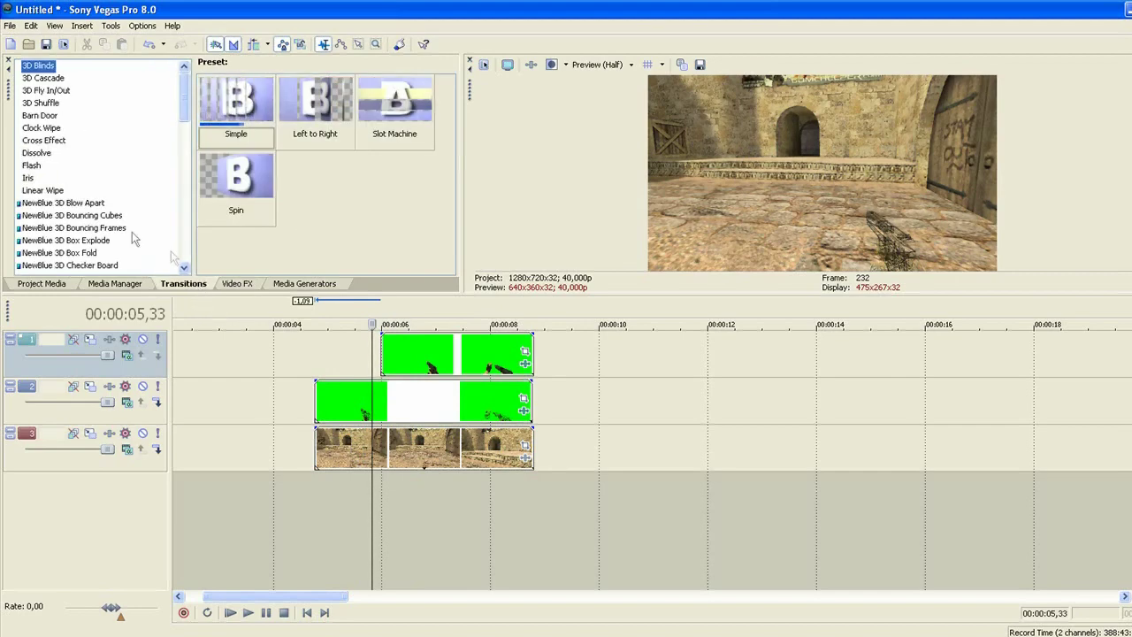
click(60, 192)
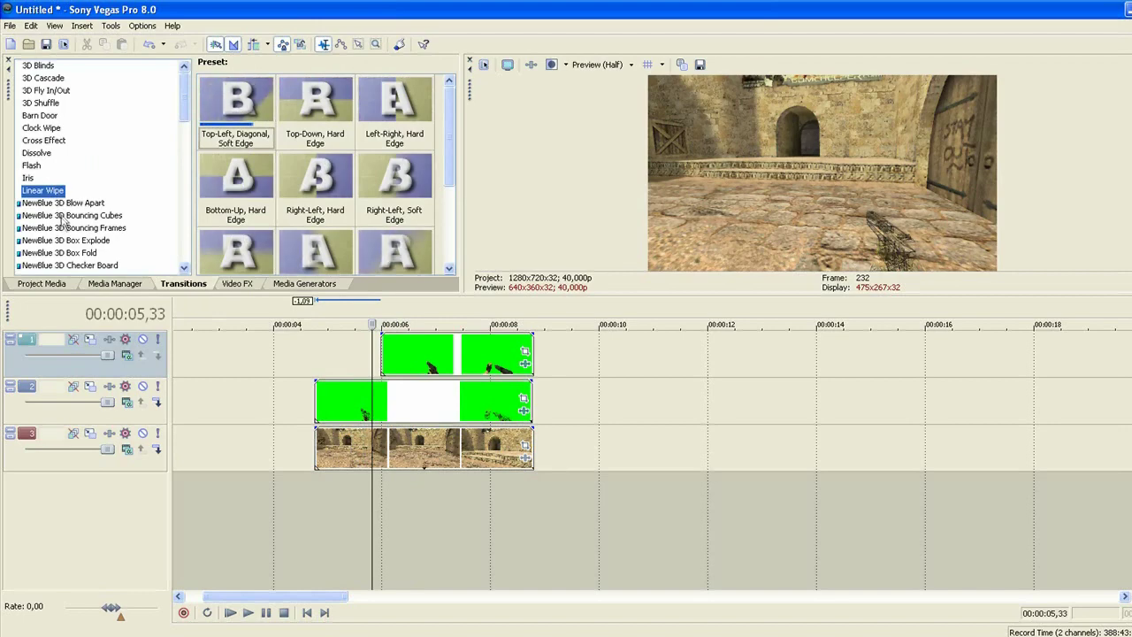
click(78, 217)
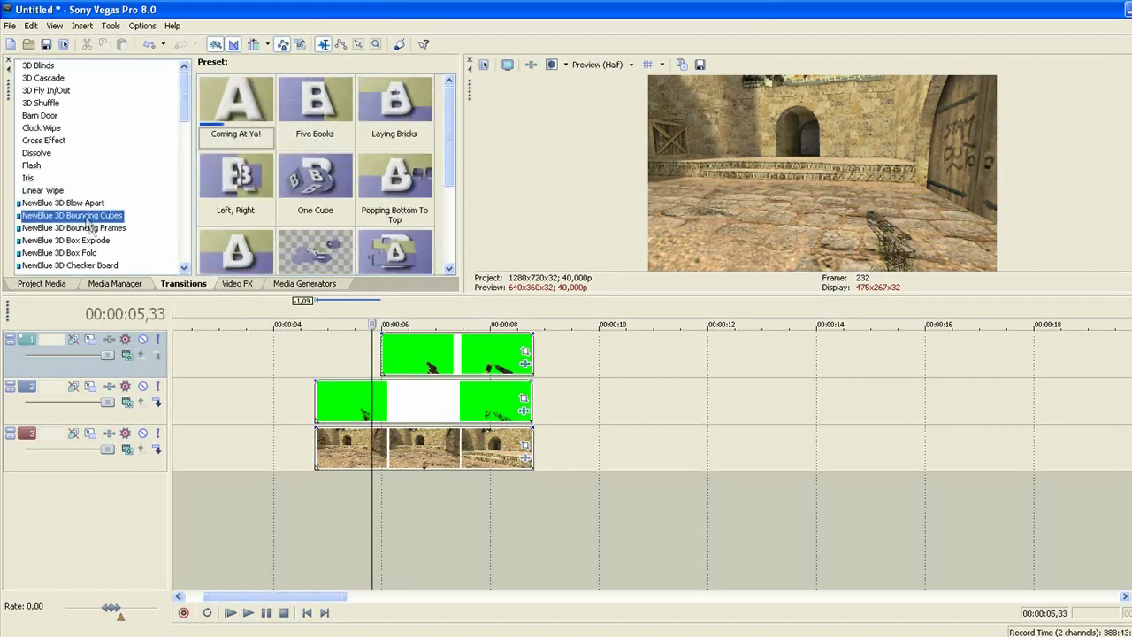
click(44, 190)
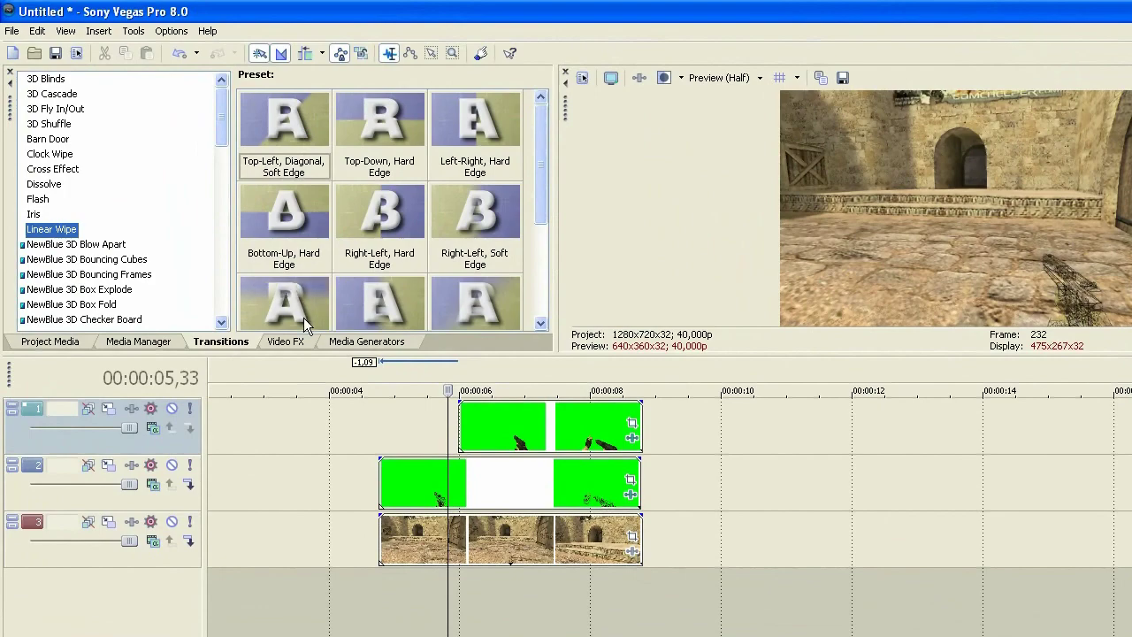
drag(545, 192, 527, 237)
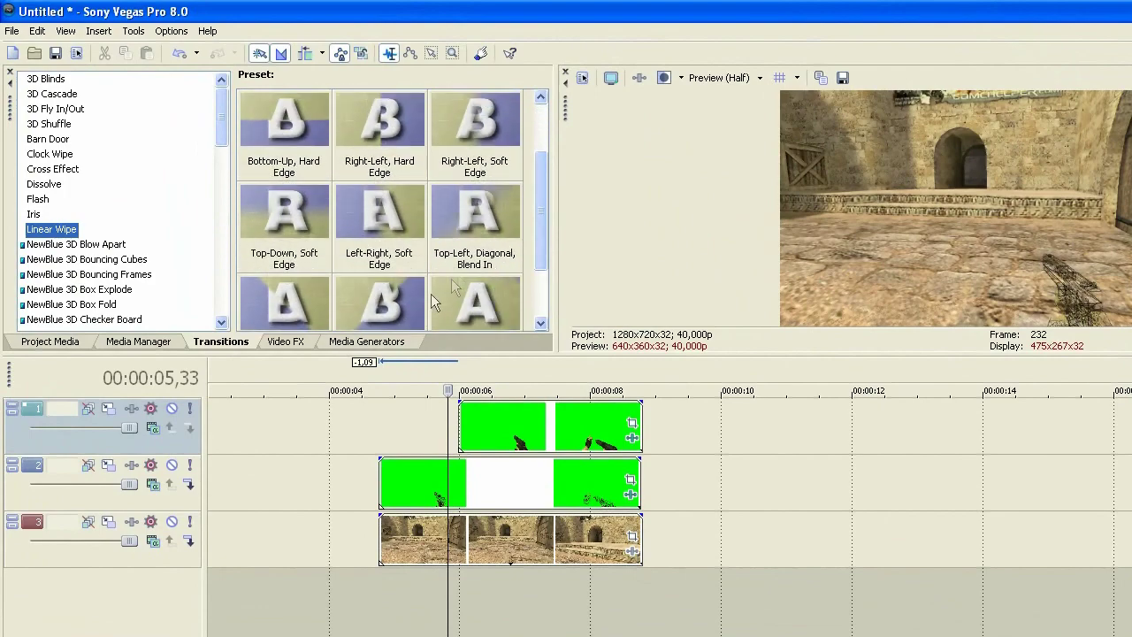
drag(541, 190, 541, 234)
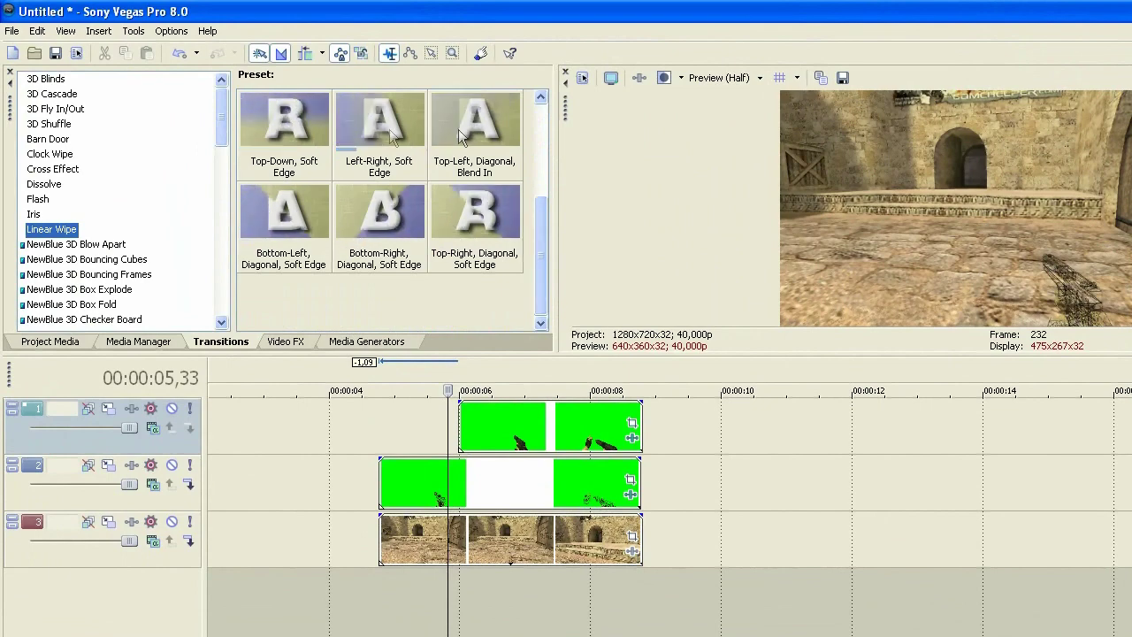
drag(292, 125, 464, 426)
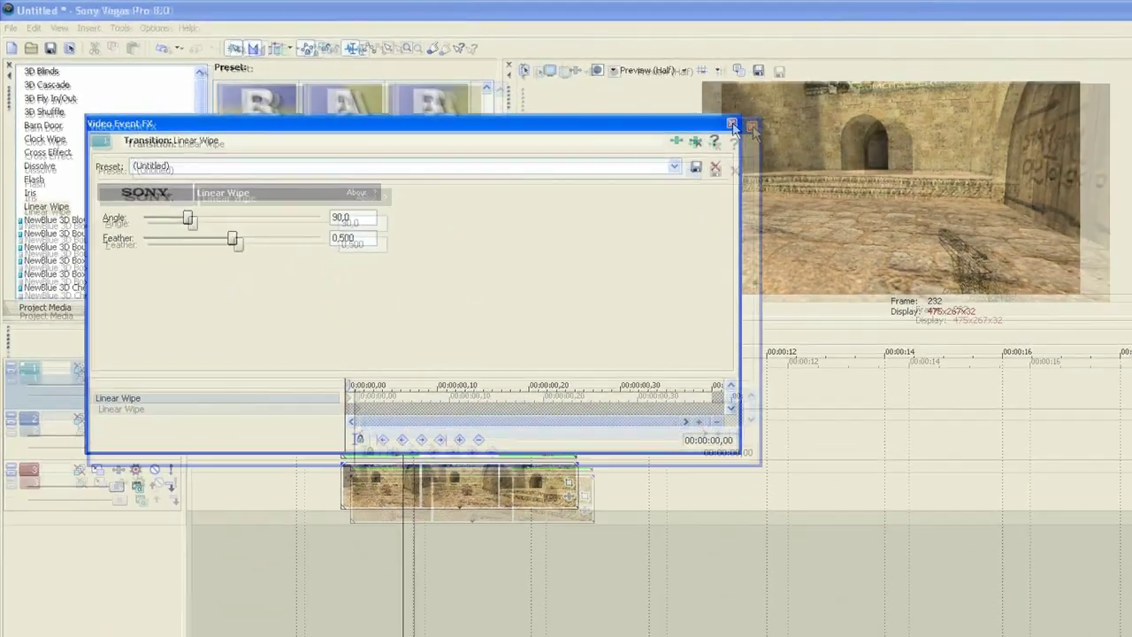
Close the Video Event FX window and loop-preview the Linear Wipe, parking the playhead at 05,17.
click(813, 136)
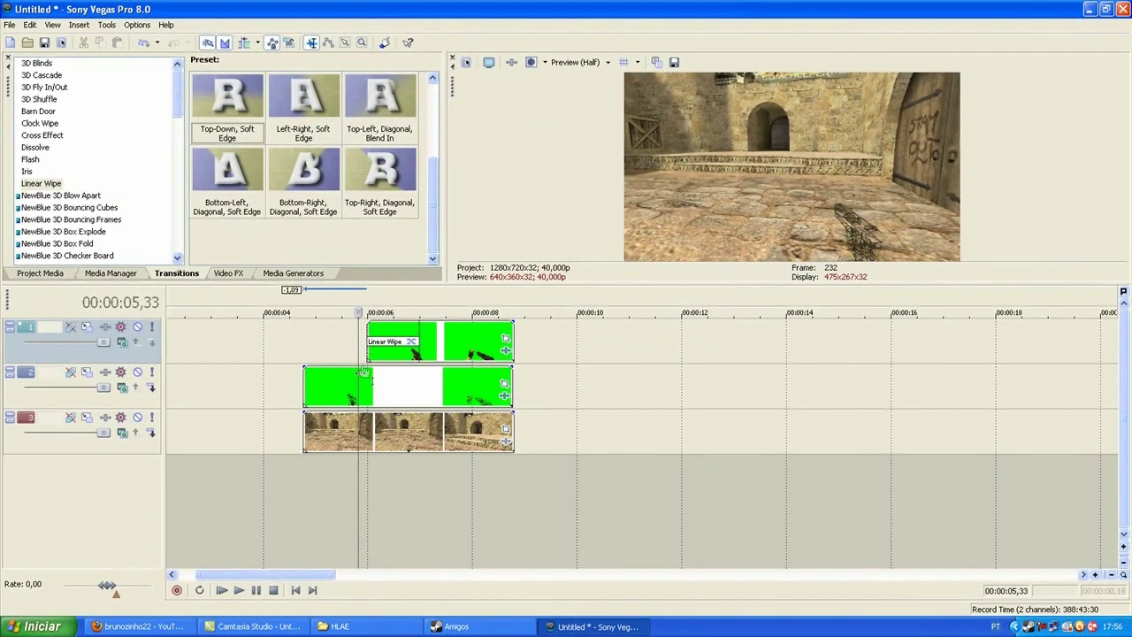
drag(368, 375, 392, 375)
drag(356, 482, 465, 469)
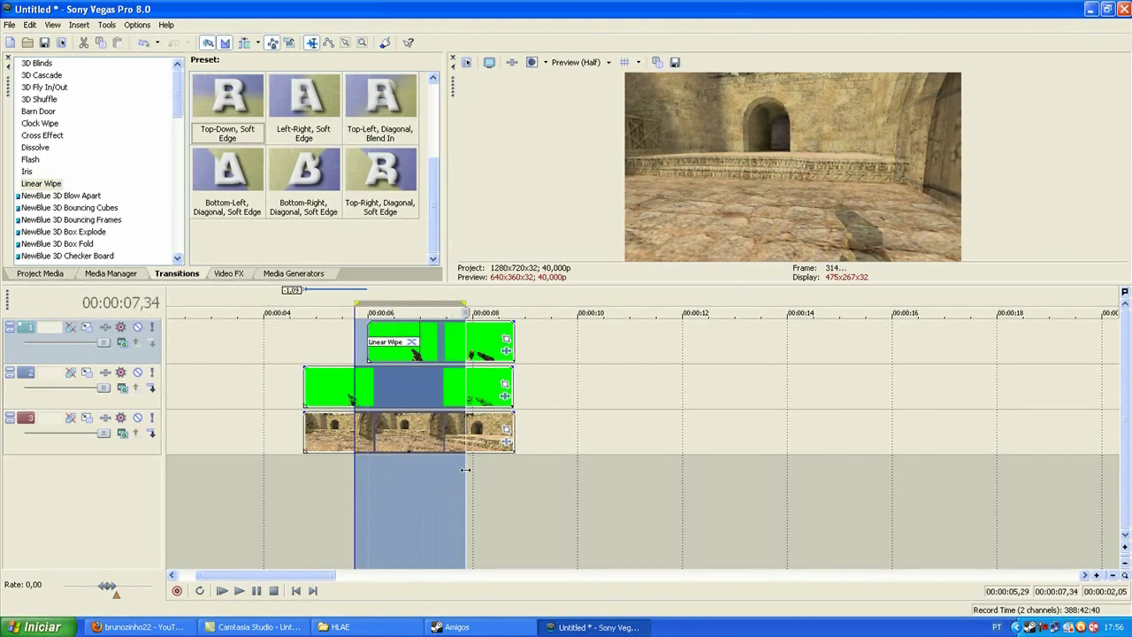
click(352, 458)
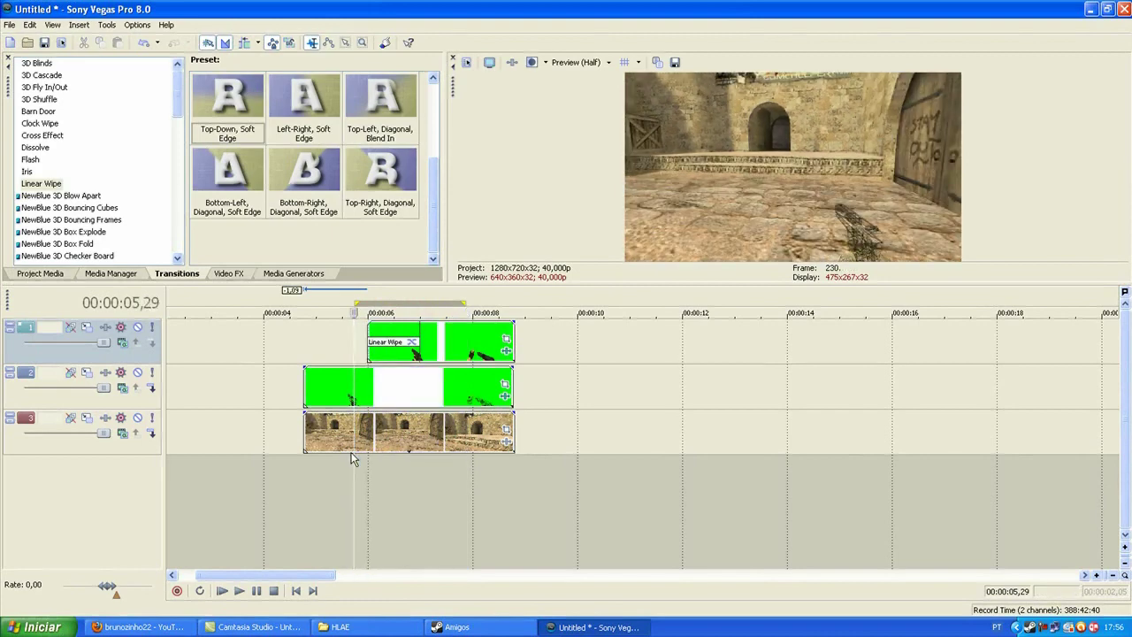
click(246, 590)
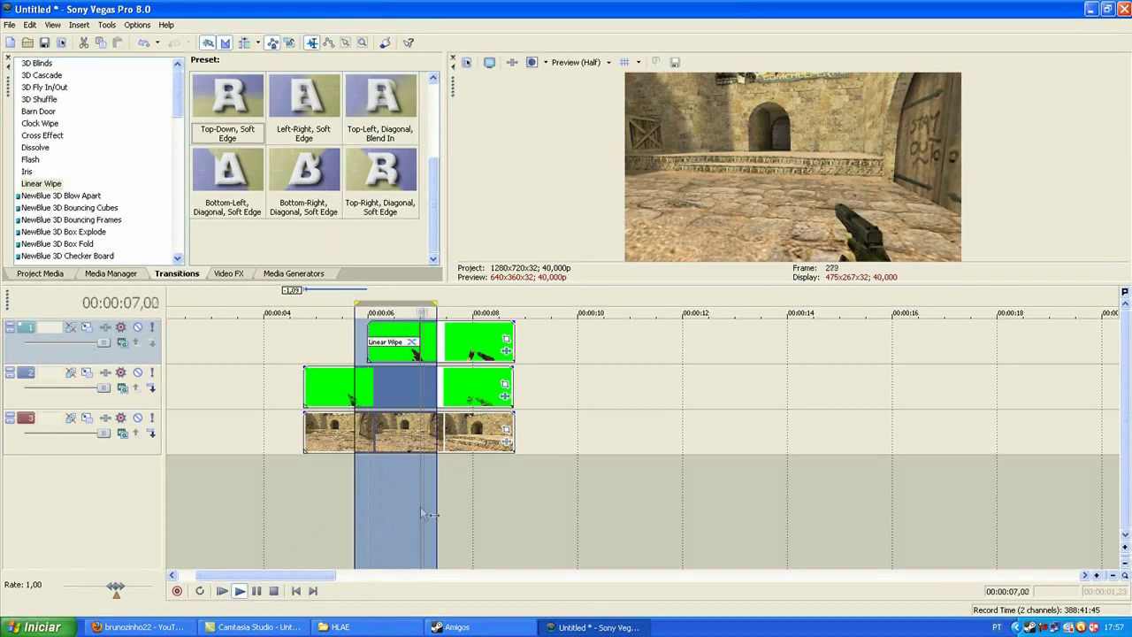
key(space)
click(339, 488)
click(336, 489)
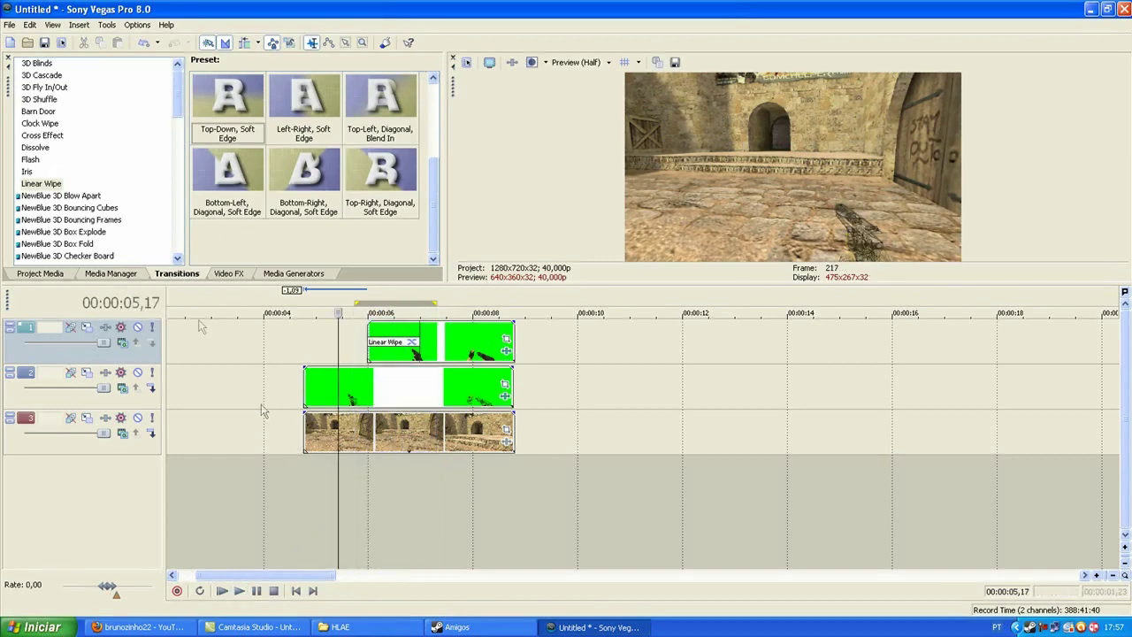
Chain the NewBlue DuoChrome Fire Glow preset after Chroma Keyer on the track 2 clip, toggling it to compare.
click(232, 274)
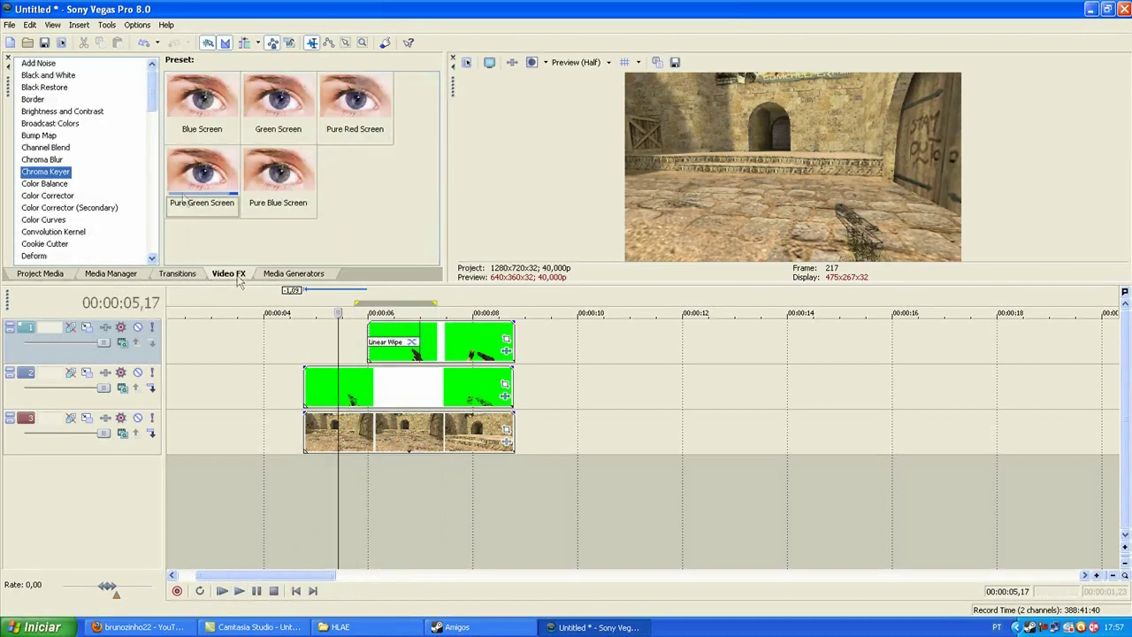
click(42, 159)
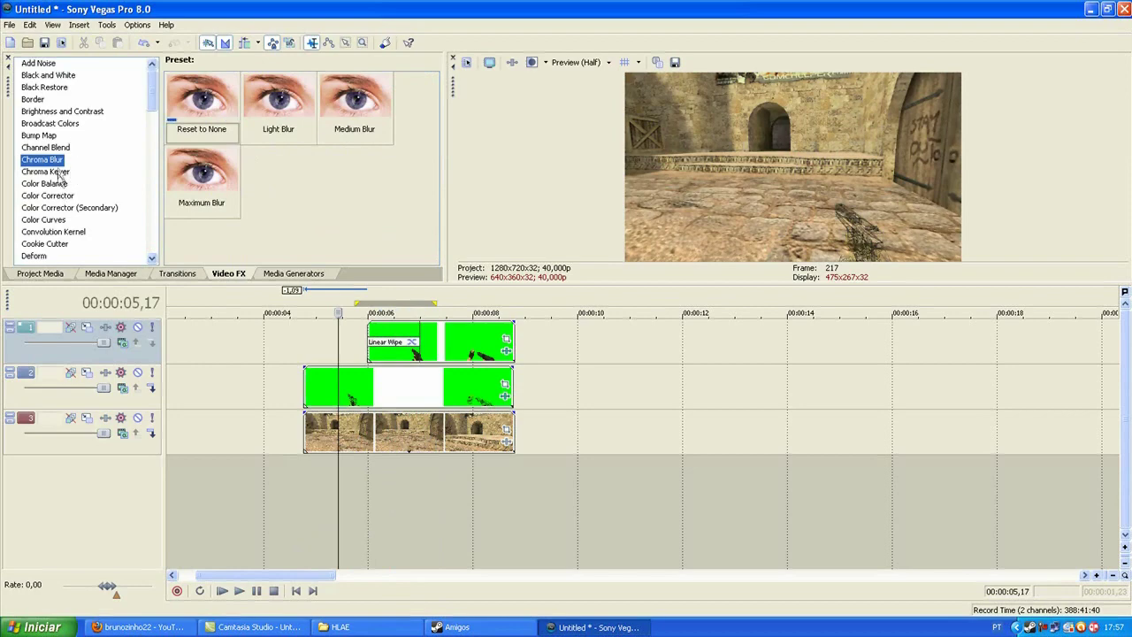
click(55, 137)
click(59, 148)
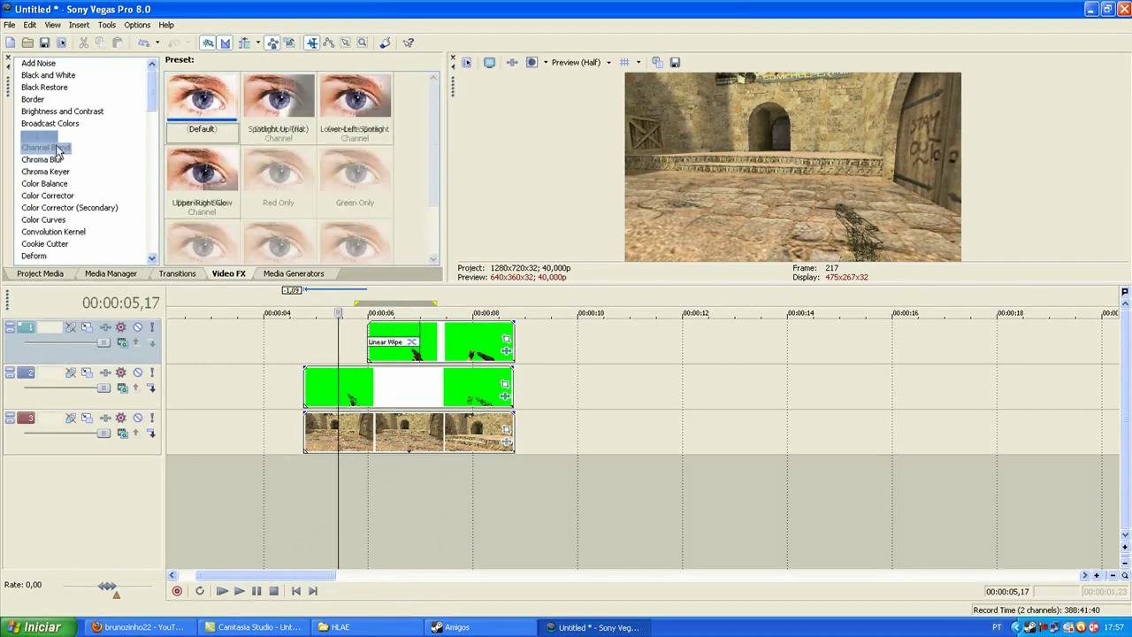
click(69, 126)
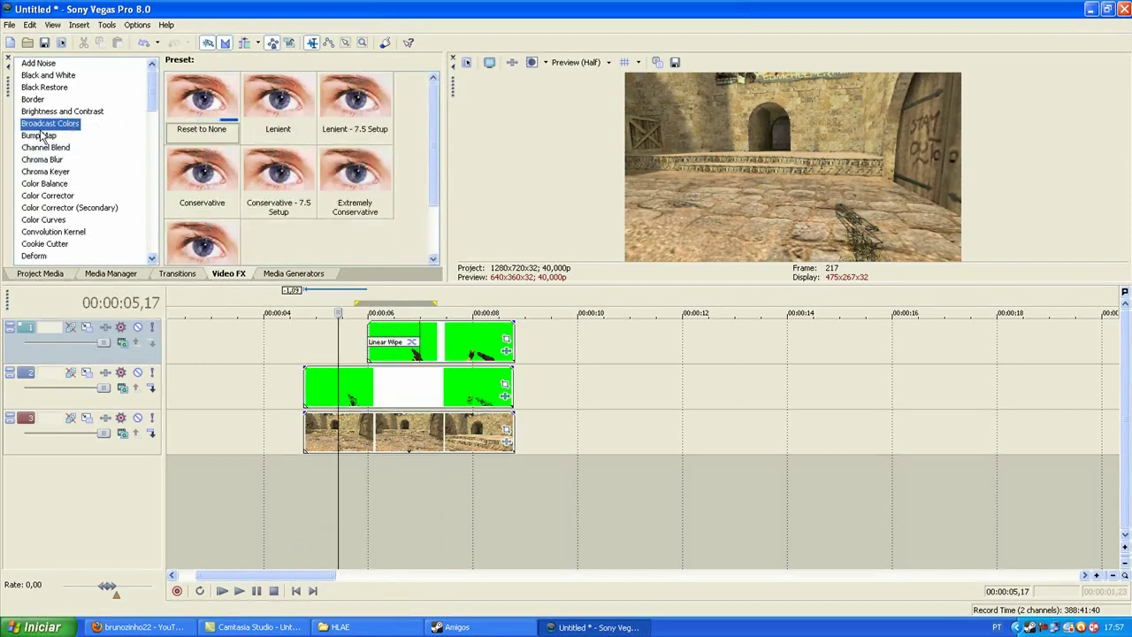
click(42, 135)
click(44, 147)
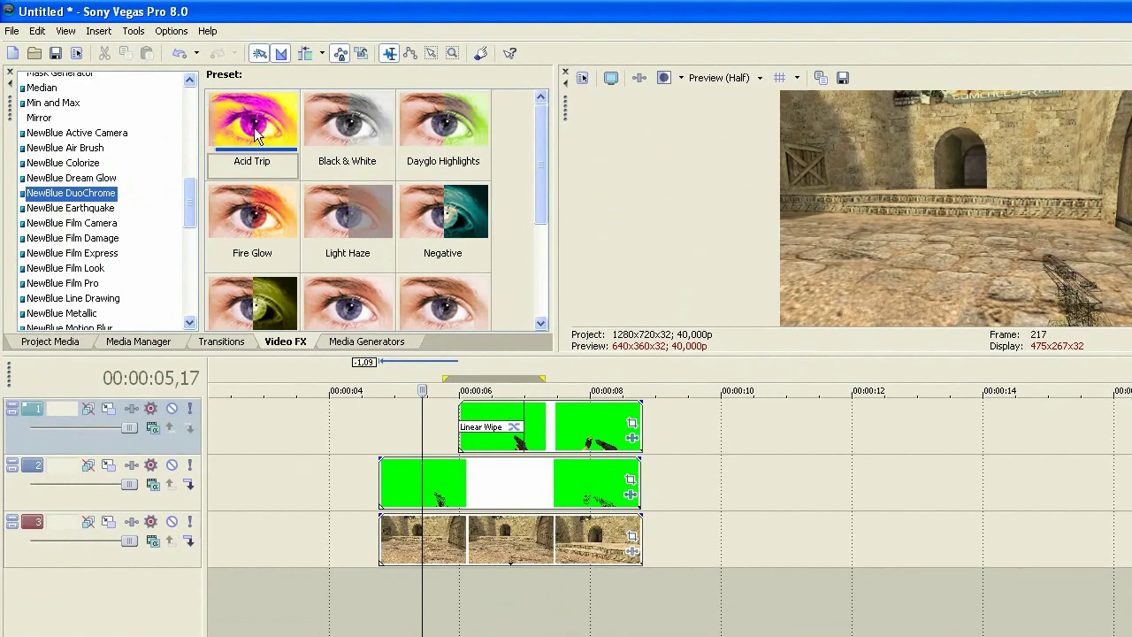
drag(252, 212, 543, 485)
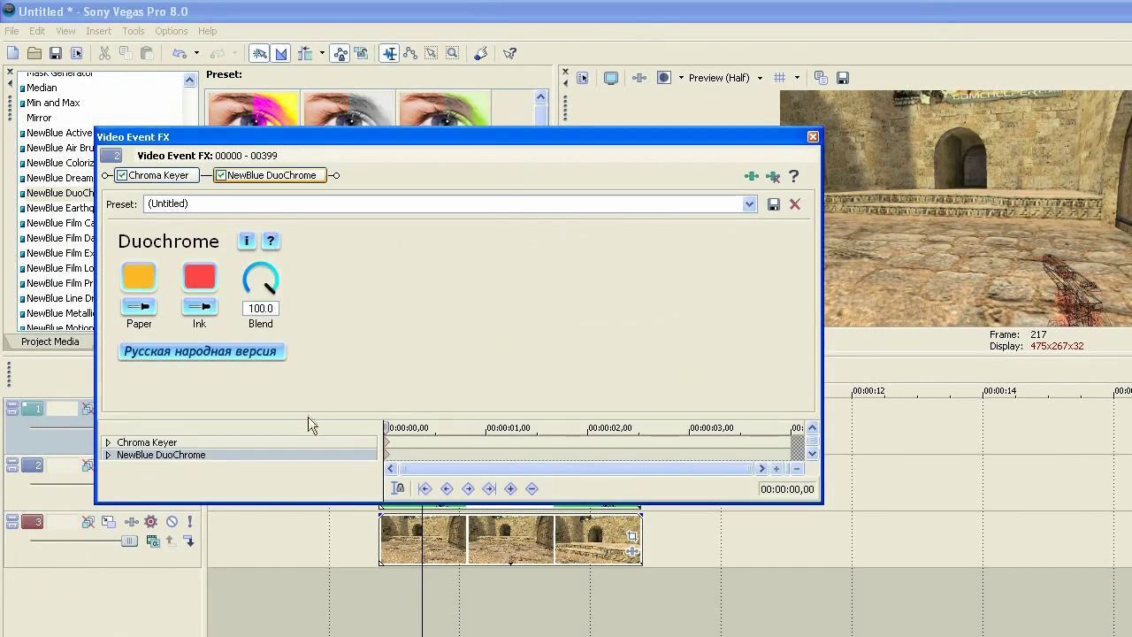
click(221, 175)
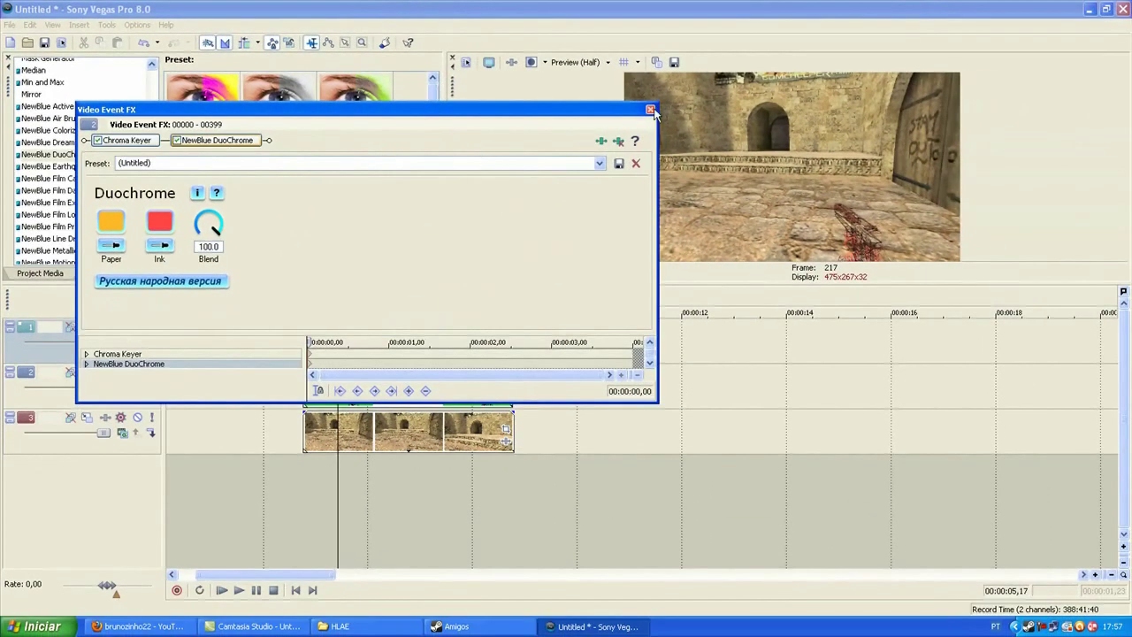
click(650, 109)
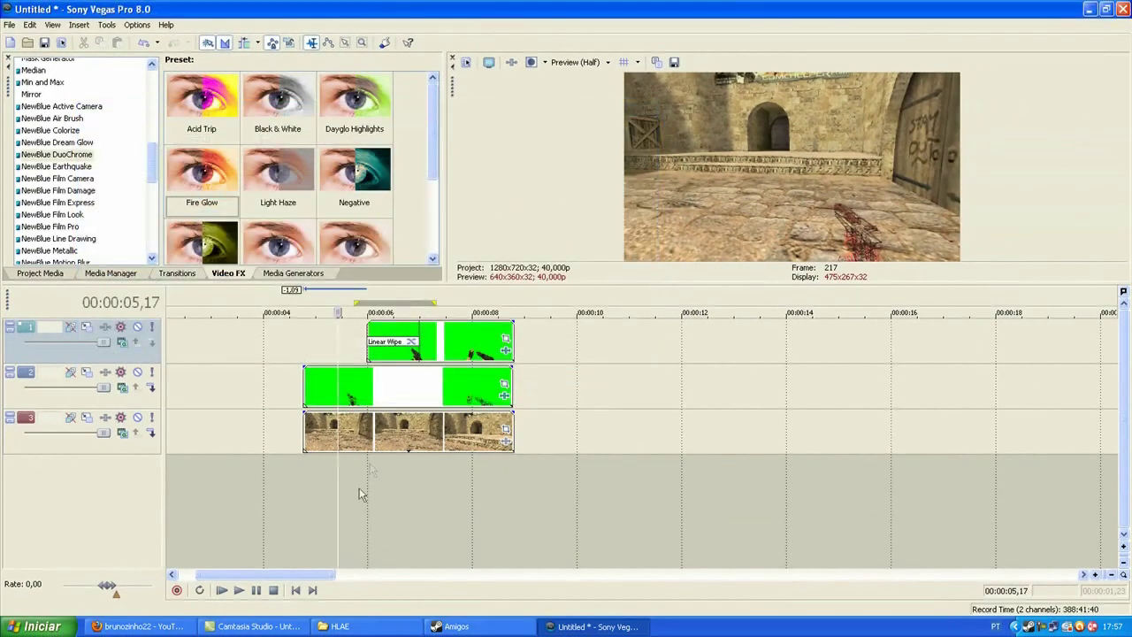
Split the track 2 clip near 7 seconds, delete the right piece, and add a 00:00:00,25 fade-out.
drag(359, 482, 391, 464)
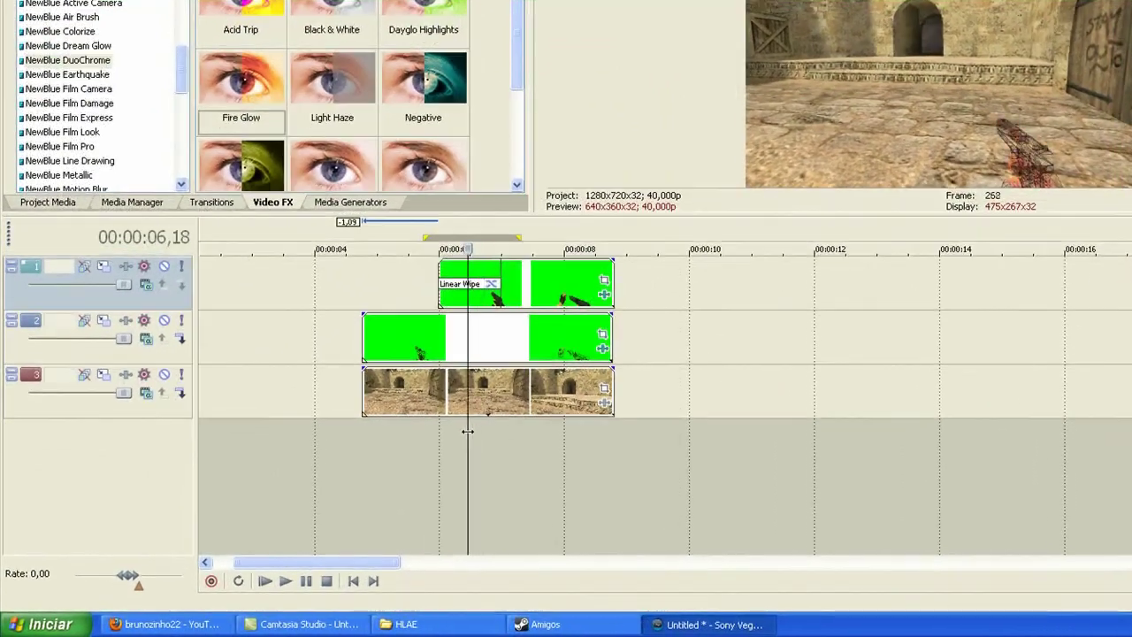
drag(467, 431, 503, 332)
click(503, 332)
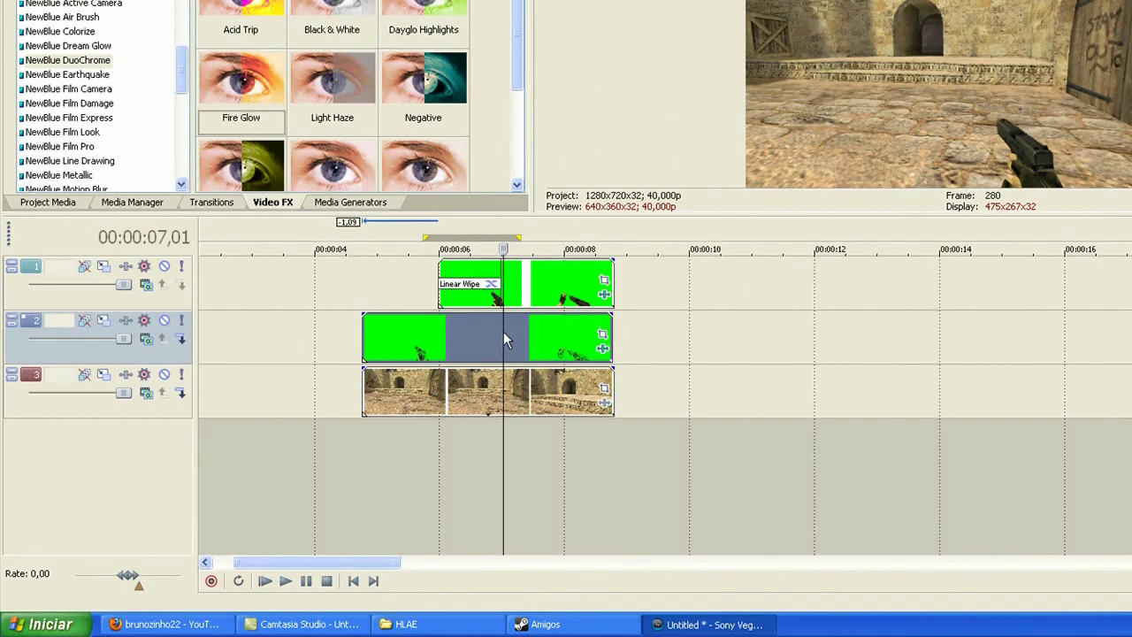
key(s)
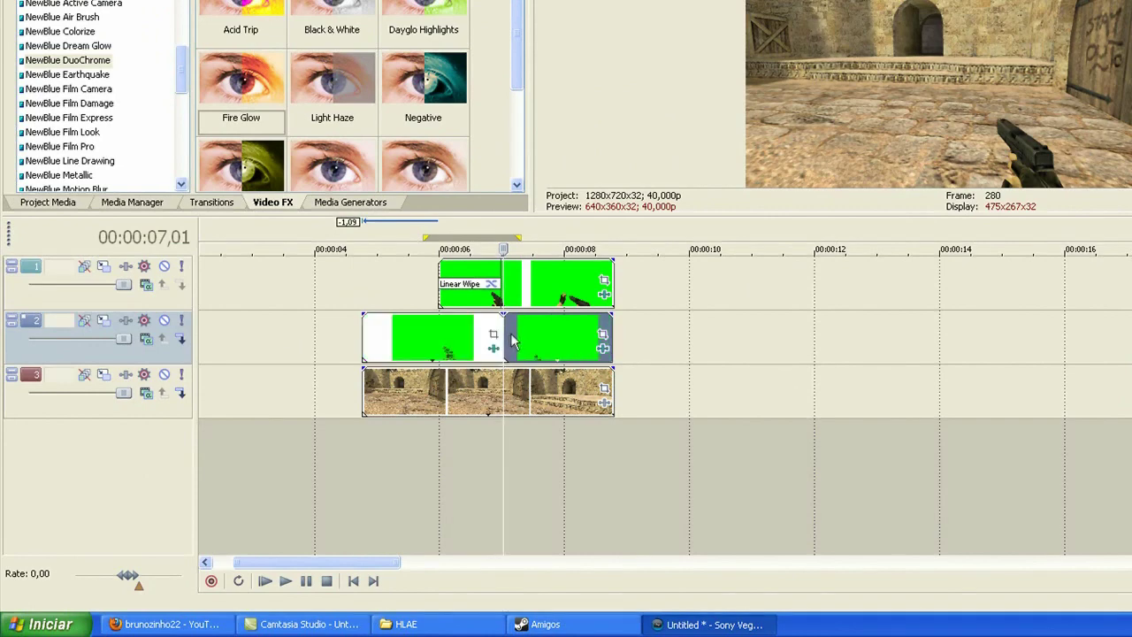
click(521, 345)
key(Delete)
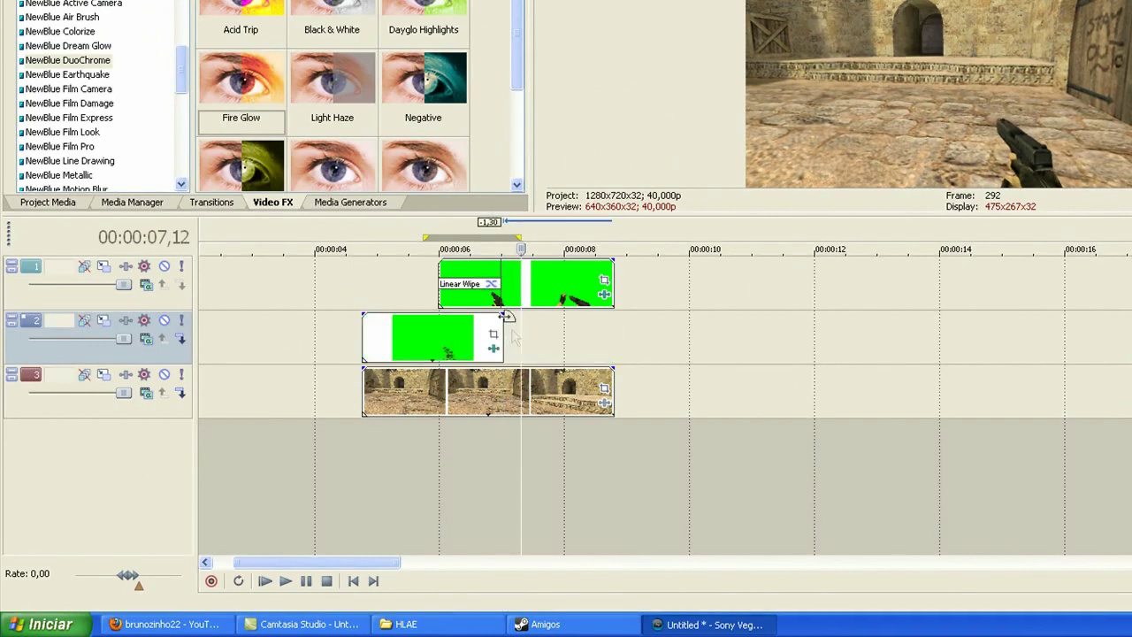
drag(505, 315, 466, 319)
Drag the track 2 fade-out to 00:00:00,13 and scrub from 06,31 through it to check.
click(455, 469)
drag(455, 445, 490, 450)
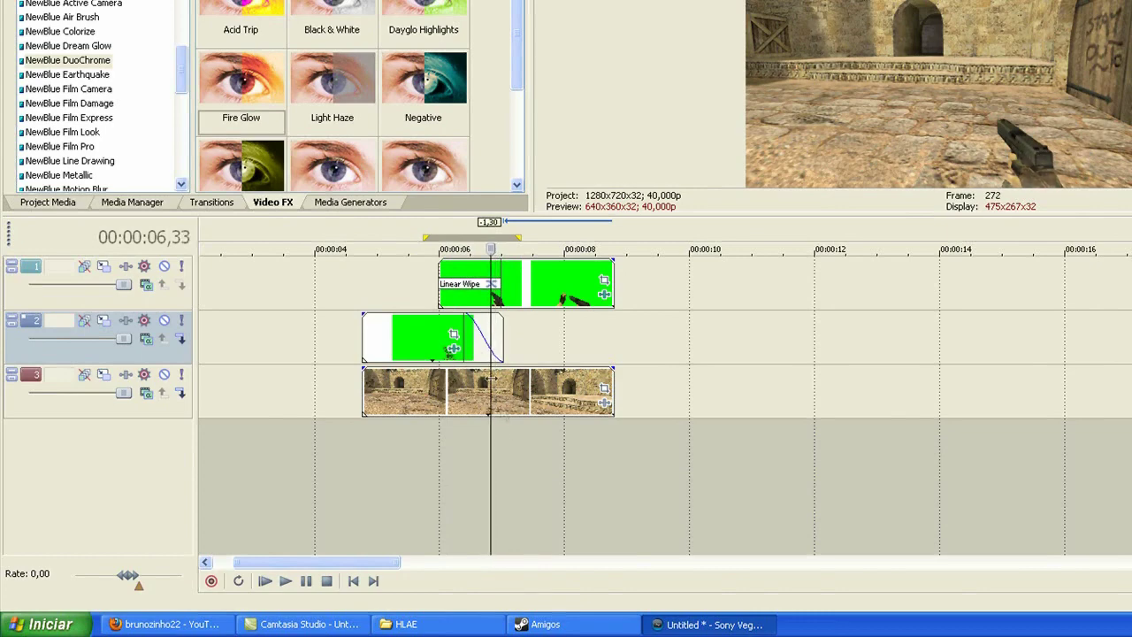
drag(471, 332, 484, 333)
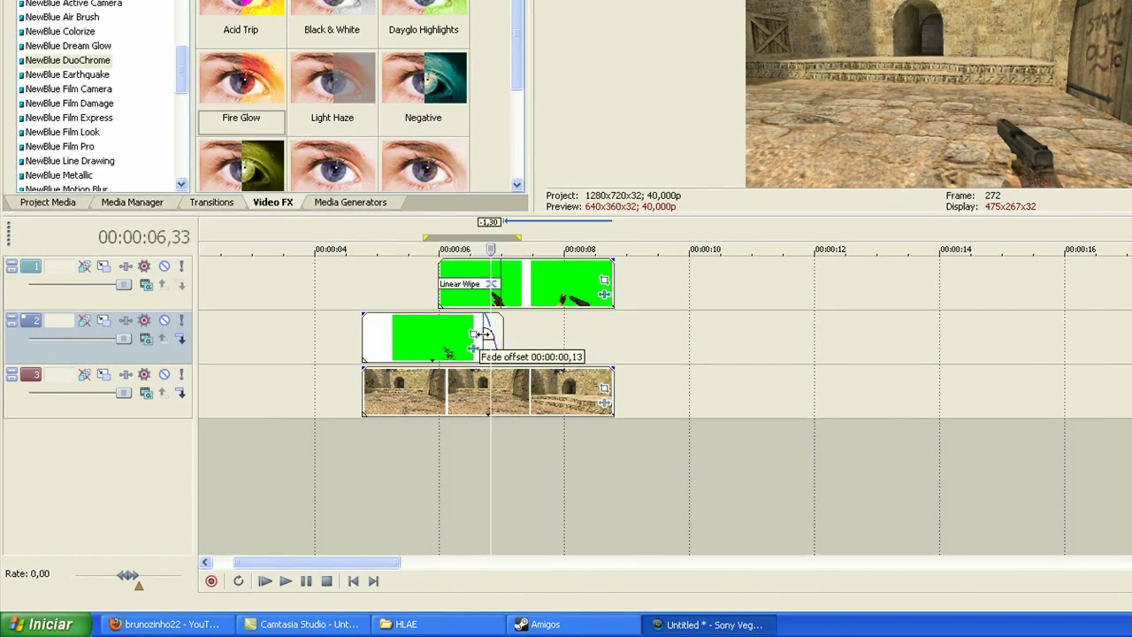
drag(473, 442, 503, 454)
click(487, 446)
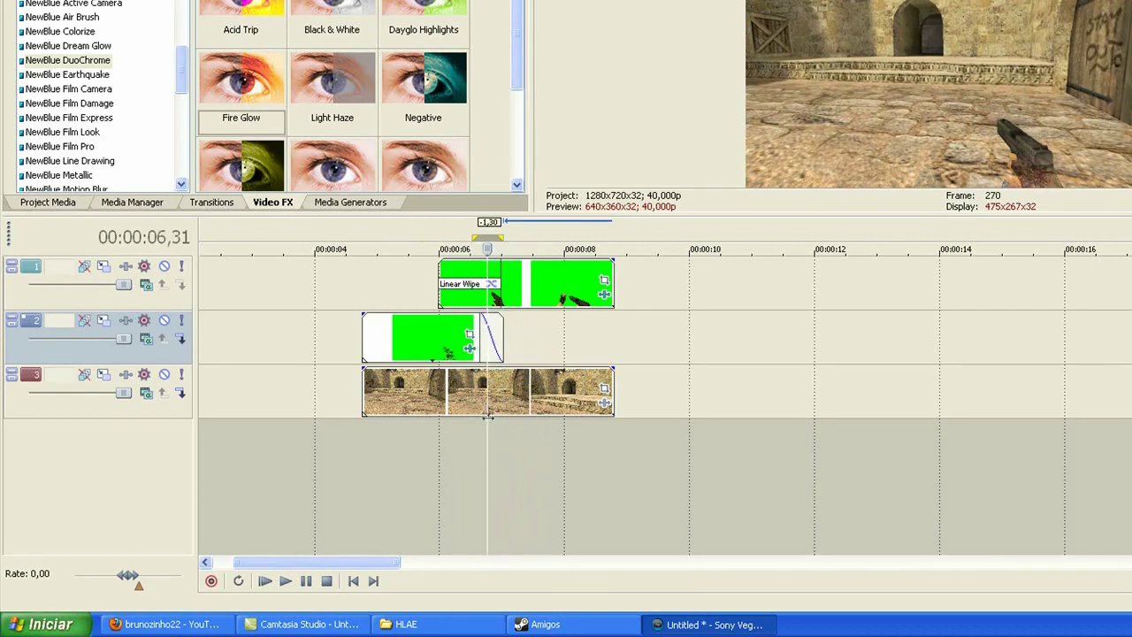
drag(487, 407, 524, 403)
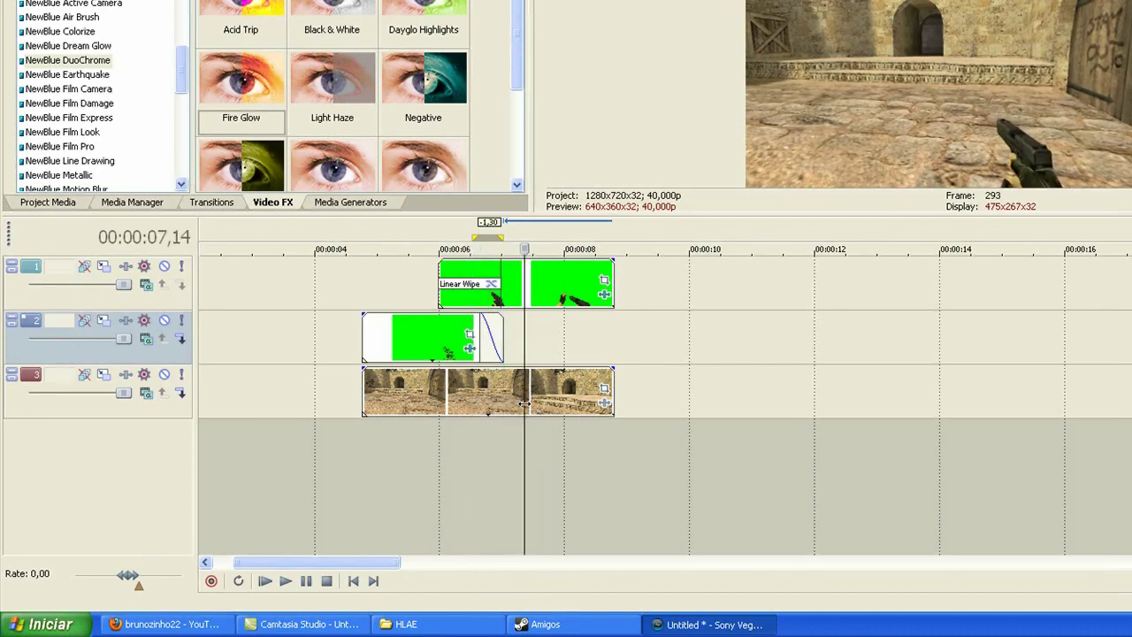
Switch to Firefox, reload the YouTube channel page, and scroll through its videos back to the top.
click(168, 624)
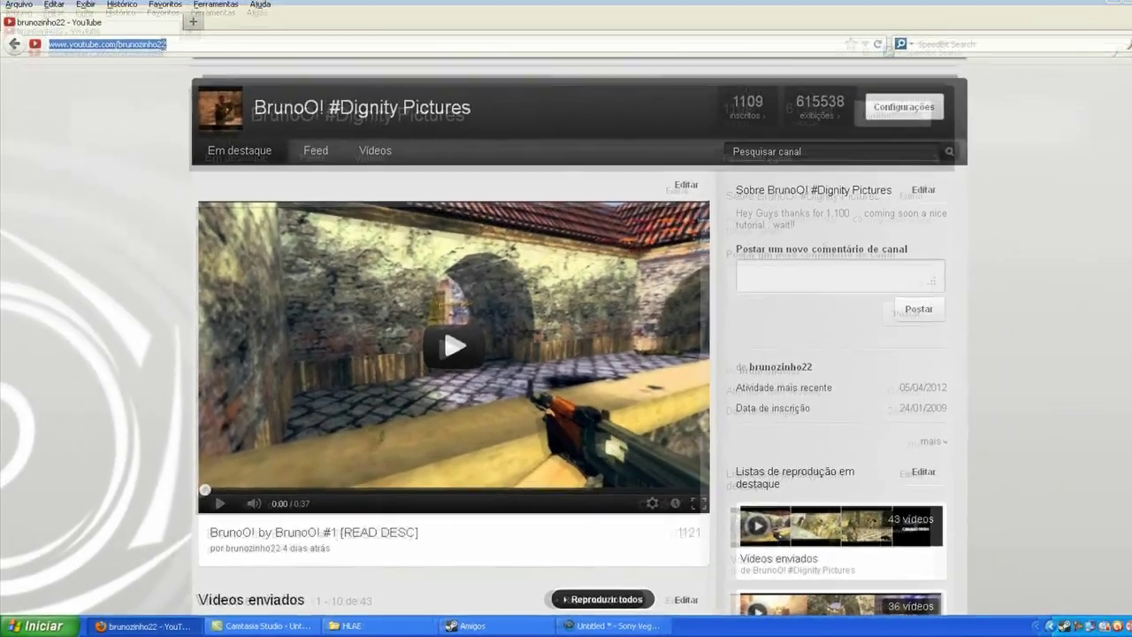
click(169, 64)
key(Return)
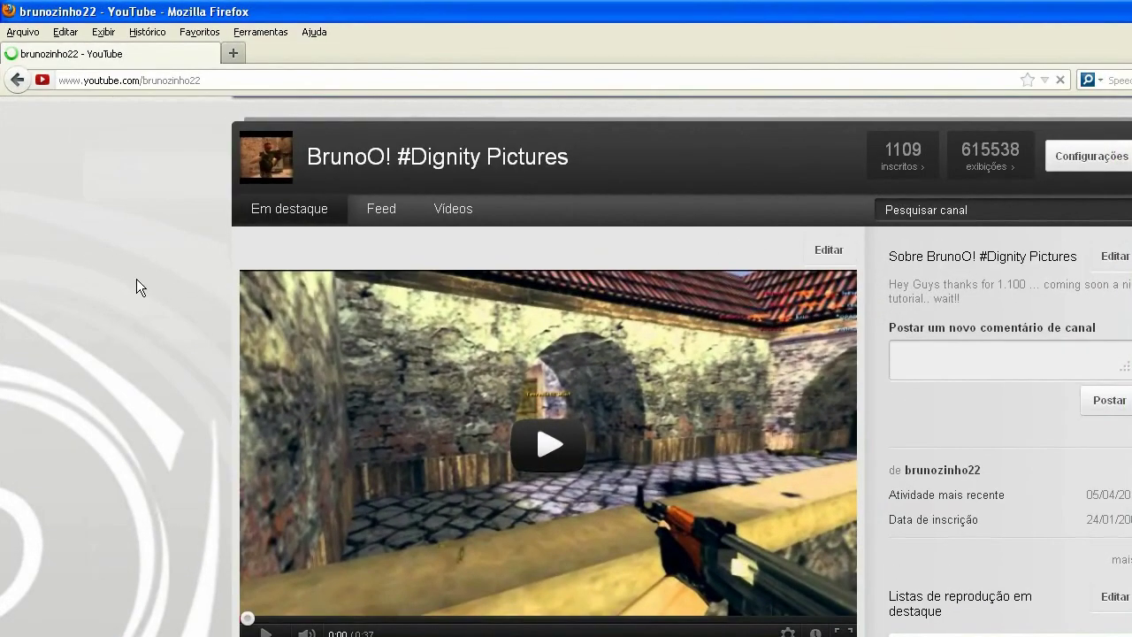
scroll(124, 292, down, 5)
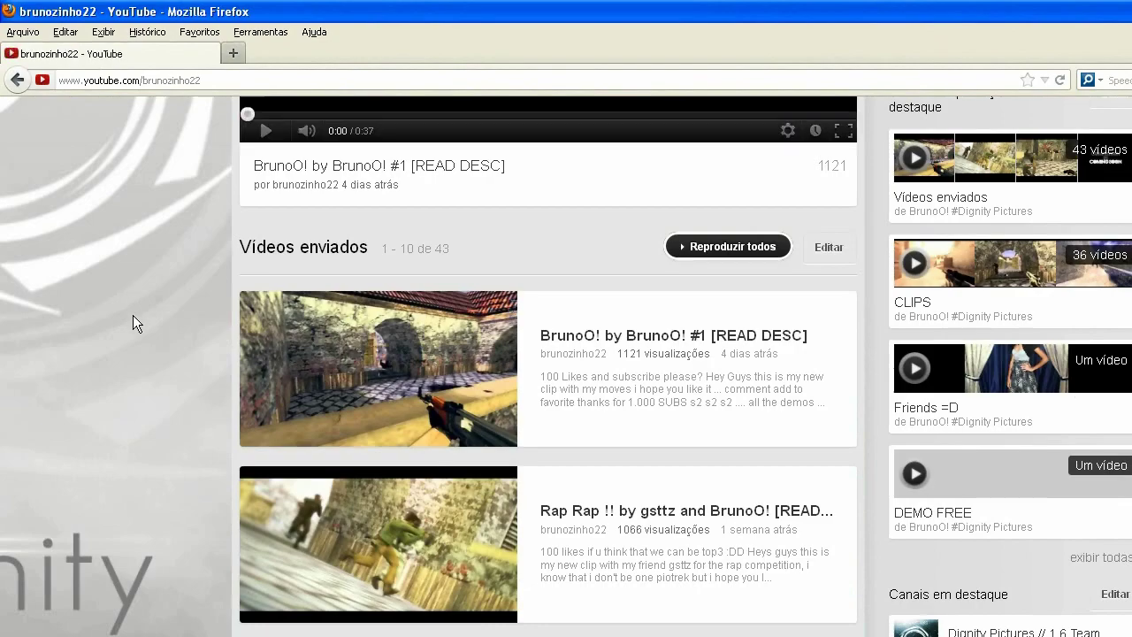
scroll(133, 314, down, 10)
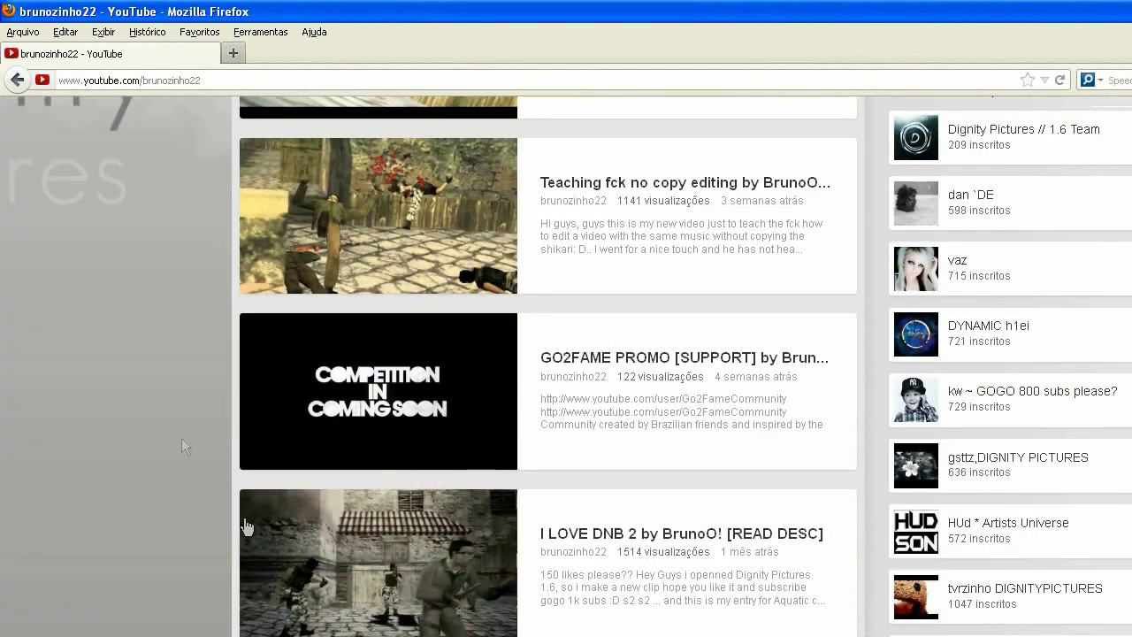
scroll(185, 501, up, 15)
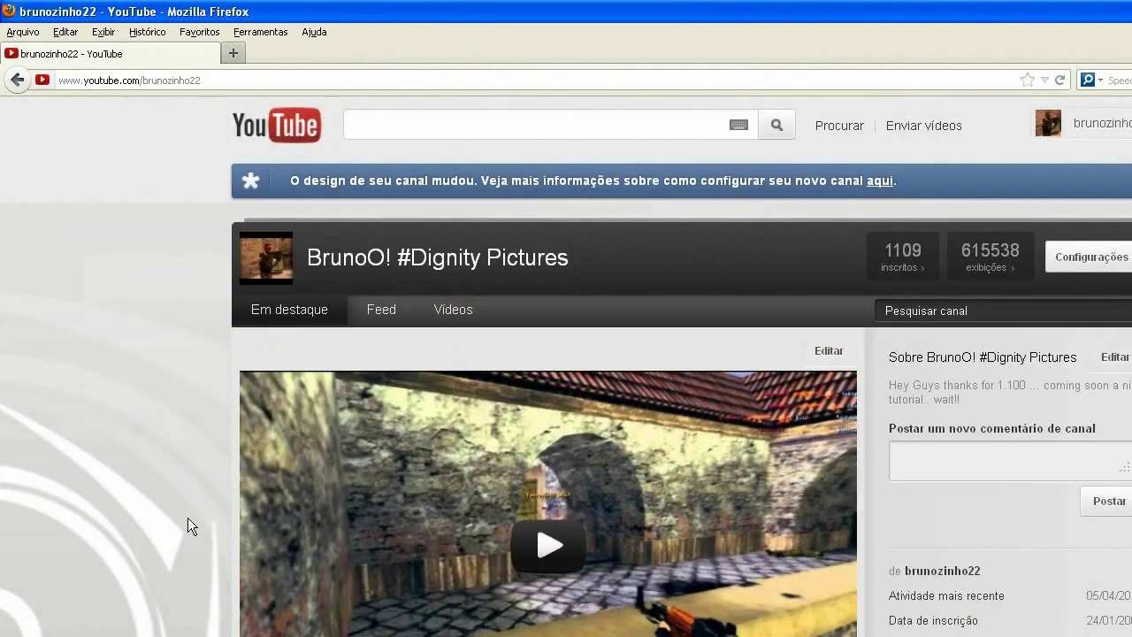